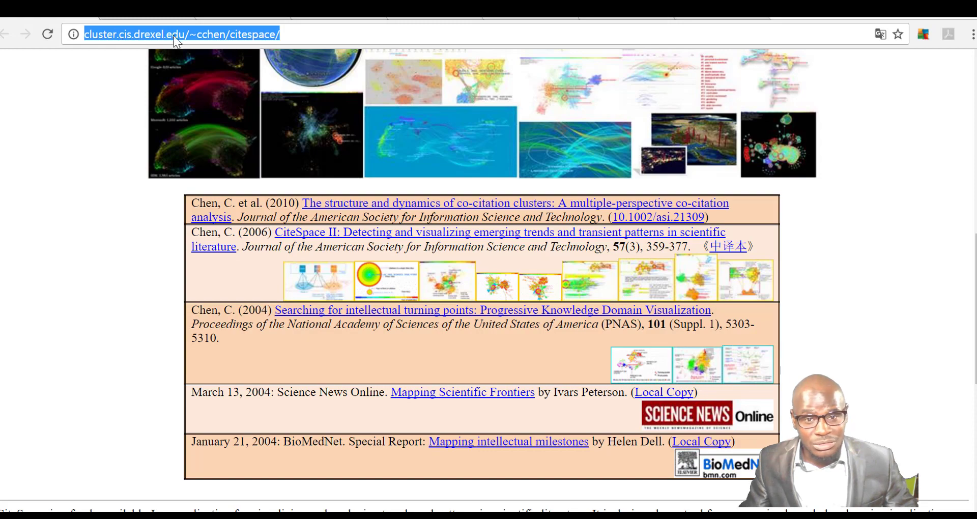
Look over the CiteSpace homepage, including its visualization gallery, publication list and resource links
{"action": "left_click", "coordinate": [904, 309]}
{"action": "scroll", "coordinate": [905, 306], "scroll_direction": "up", "scroll_amount": 5}
{"action": "scroll", "coordinate": [904, 306], "scroll_direction": "up", "scroll_amount": 5}
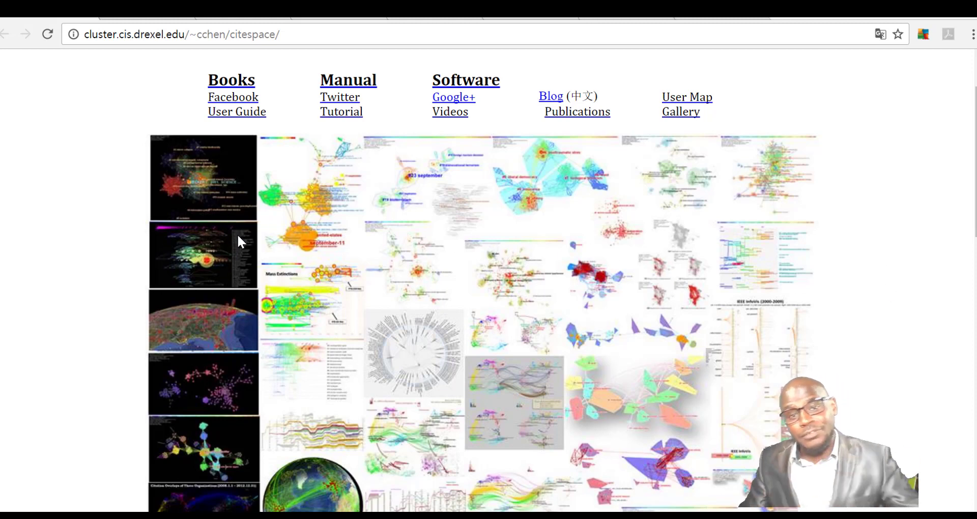
{"action": "scroll", "coordinate": [966, 144], "scroll_direction": "down", "scroll_amount": 2}
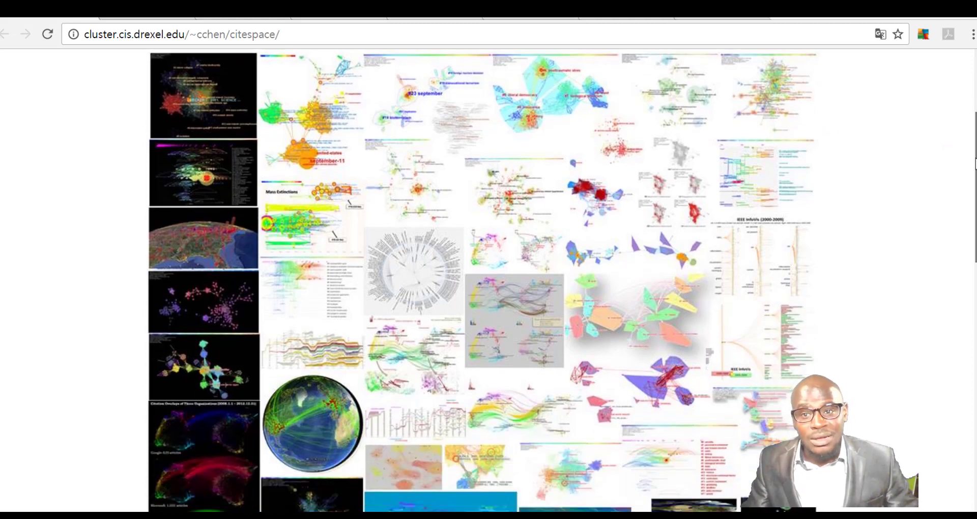
{"action": "scroll", "coordinate": [960, 203], "scroll_direction": "down", "scroll_amount": 3}
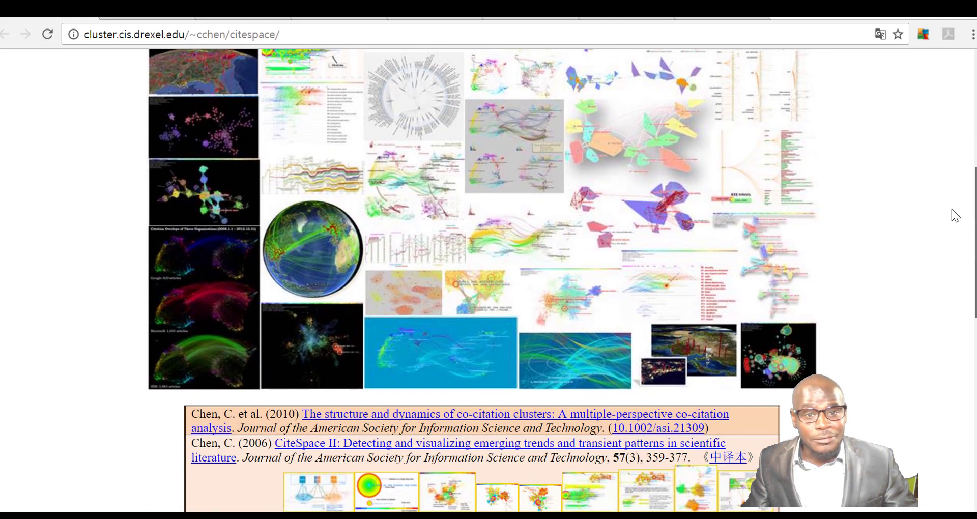
{"action": "scroll", "coordinate": [951, 209], "scroll_direction": "down", "scroll_amount": 2}
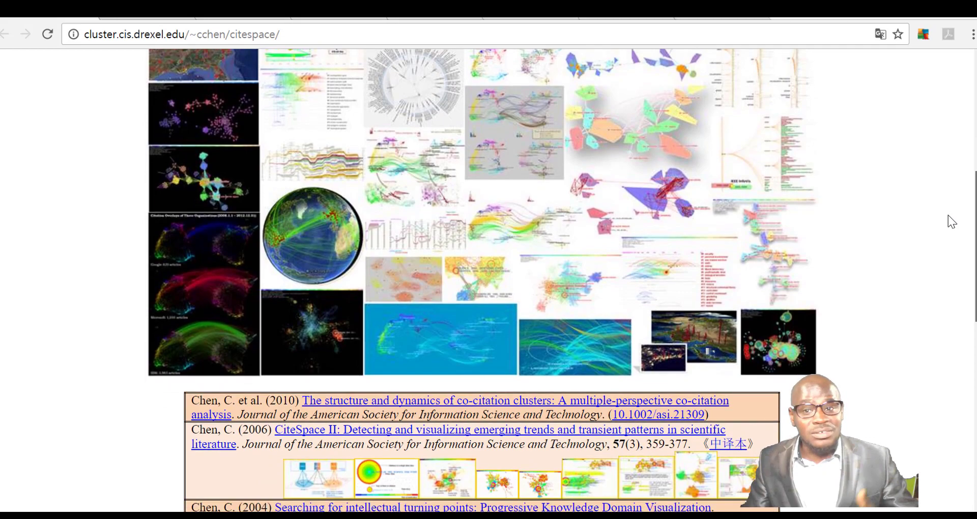
{"action": "scroll", "coordinate": [944, 268], "scroll_direction": "down", "scroll_amount": 3}
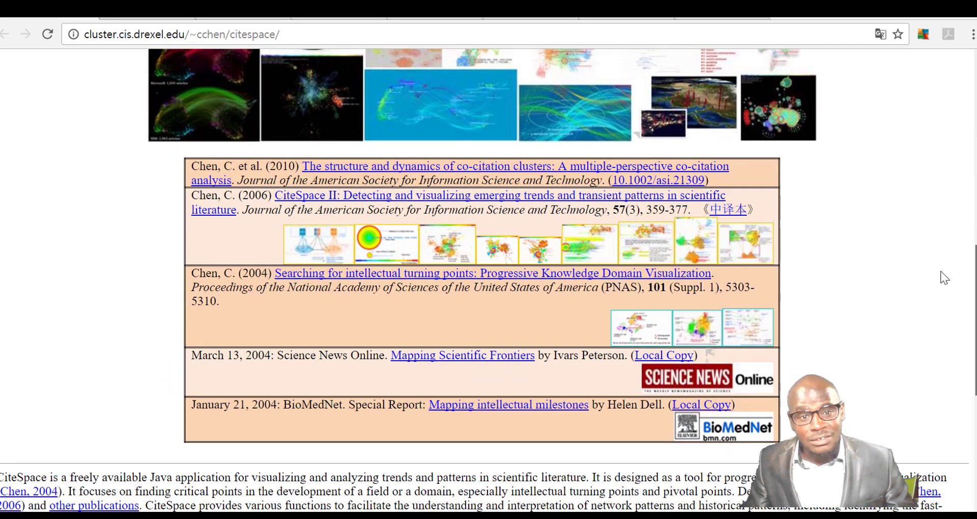
{"action": "scroll", "coordinate": [942, 264], "scroll_direction": "up", "scroll_amount": 3}
{"action": "scroll", "coordinate": [970, 205], "scroll_direction": "up", "scroll_amount": 8}
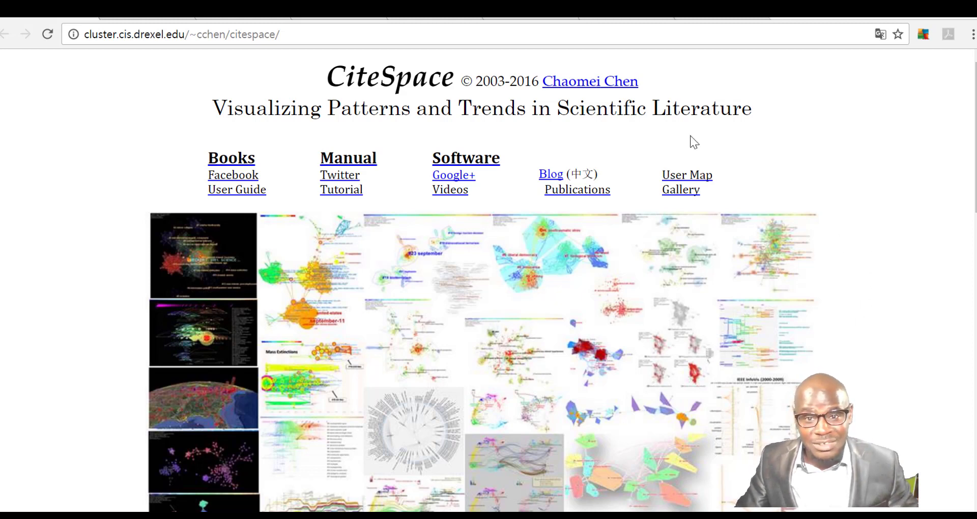
Open the CiteSpace author's homepage in a new tab and look through its profile links, software, research and books sections
{"action": "right_click", "coordinate": [589, 79]}
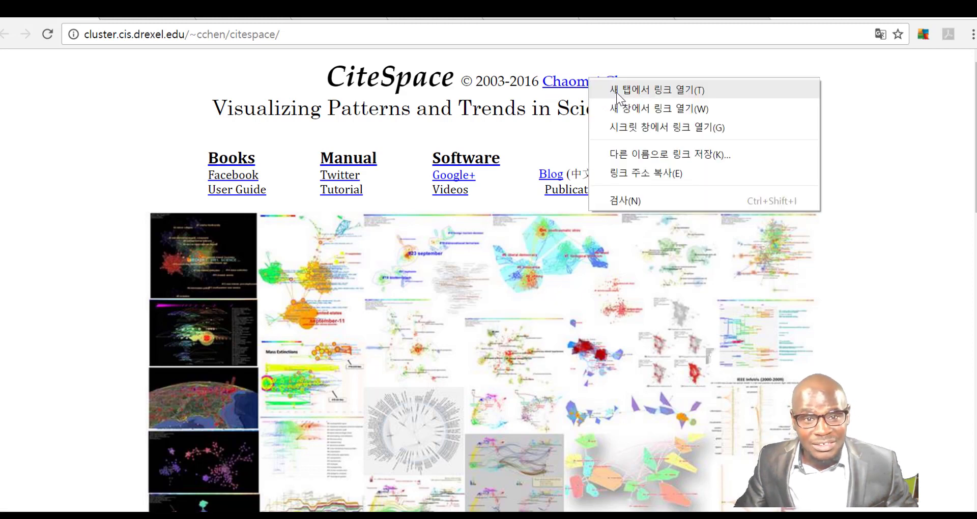
{"action": "left_click", "coordinate": [616, 93]}
{"action": "left_click", "coordinate": [137, 20]}
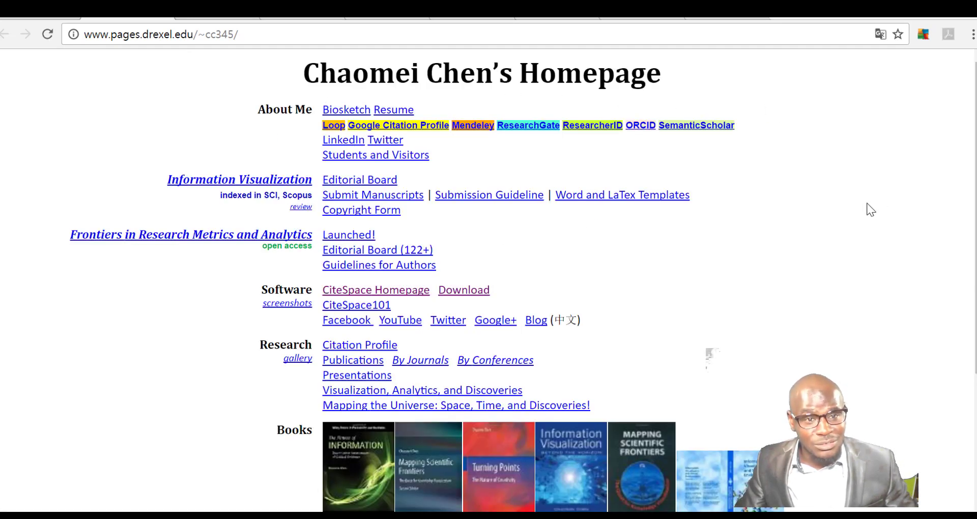
{"action": "left_click", "coordinate": [154, 33]}
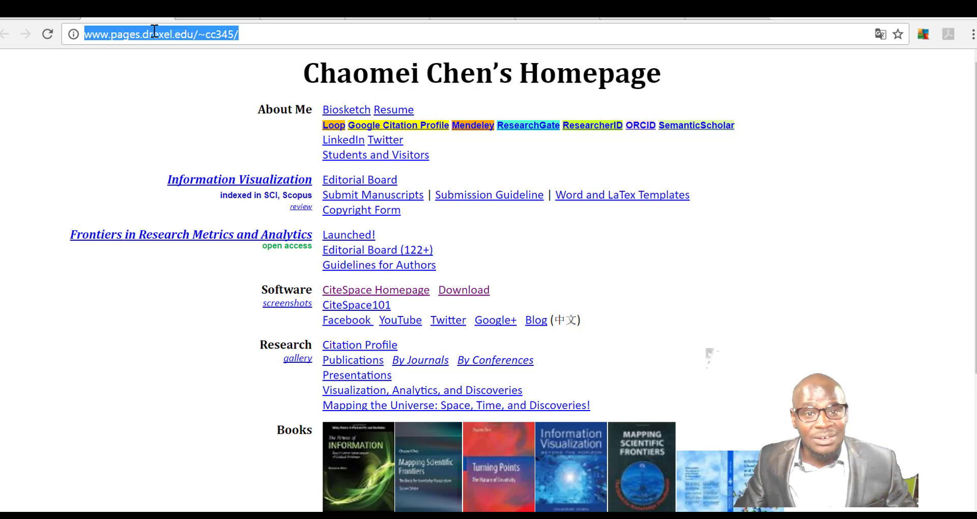
{"action": "left_click", "coordinate": [915, 162]}
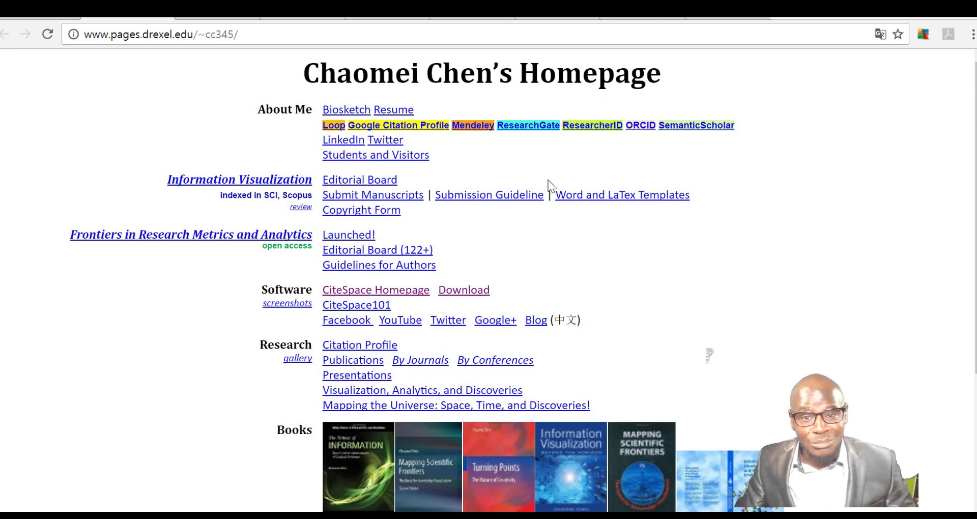
{"action": "left_click_drag", "start_coordinate": [975, 117], "coordinate": [971, 255]}
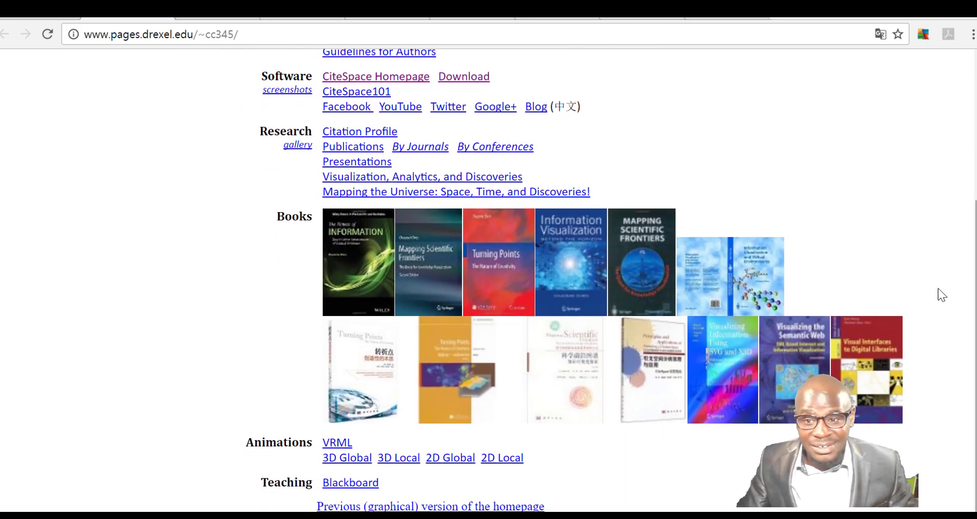
{"action": "left_click_drag", "start_coordinate": [975, 285], "coordinate": [975, 146]}
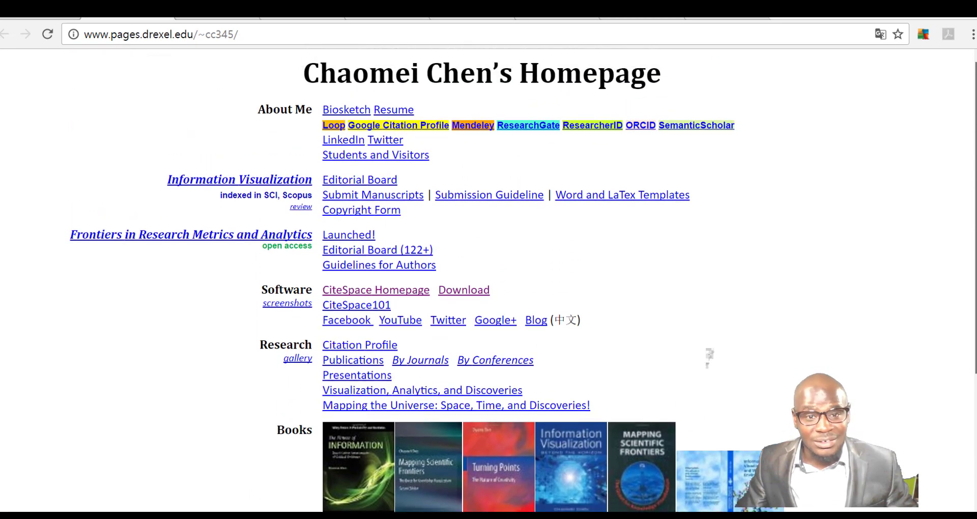
Open the author's ResearchGate profile from the homepage in a new tab and review its projects and About information
{"action": "right_click", "coordinate": [542, 131]}
{"action": "left_click", "coordinate": [560, 135]}
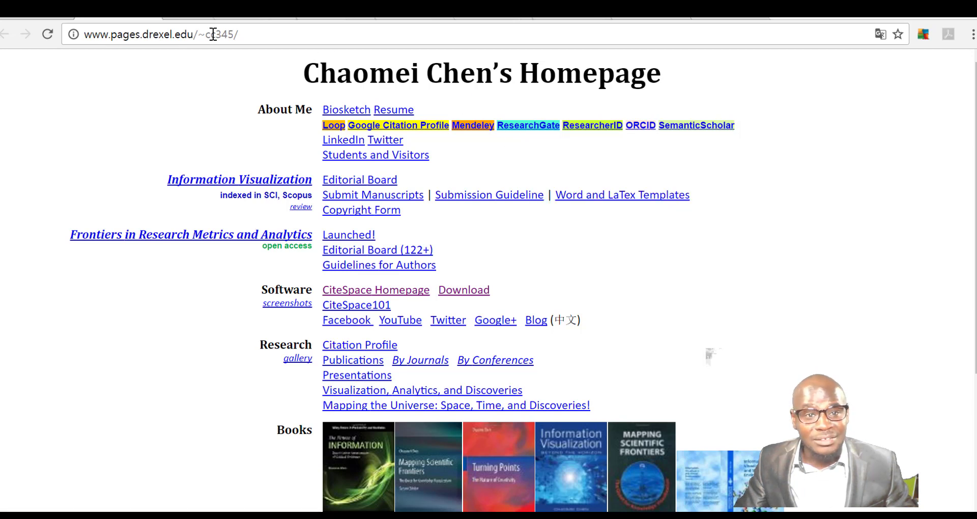
{"action": "left_click", "coordinate": [181, 19]}
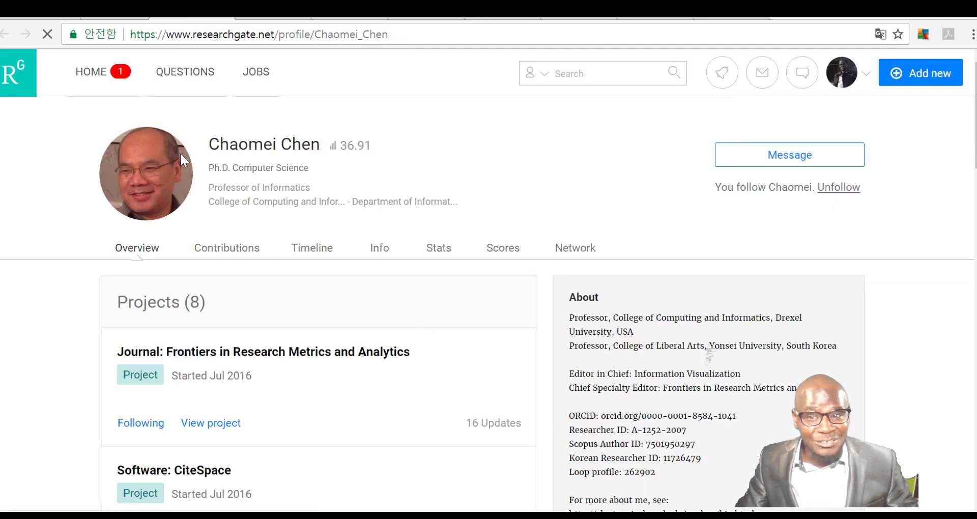
{"action": "scroll", "coordinate": [708, 356], "scroll_direction": "down", "scroll_amount": 1}
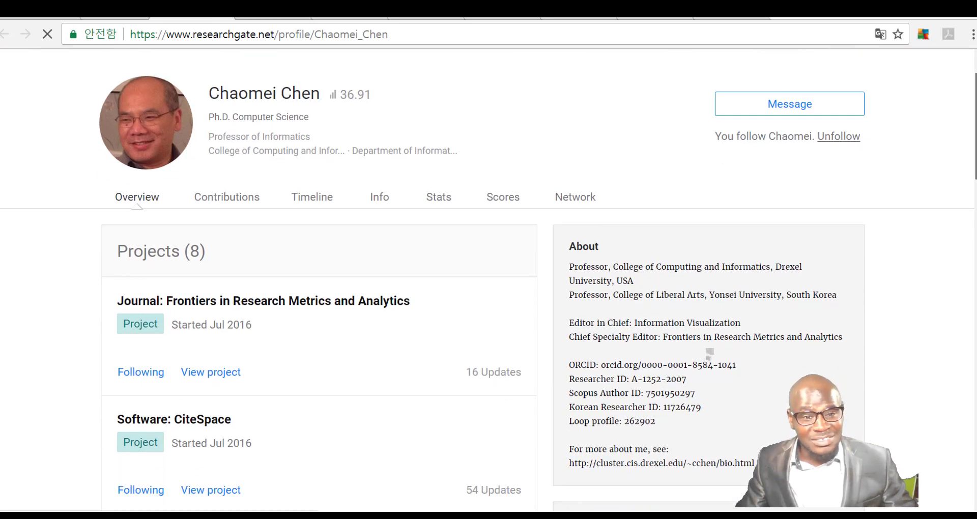
{"action": "scroll", "coordinate": [708, 356], "scroll_direction": "down", "scroll_amount": 4}
{"action": "scroll", "coordinate": [707, 359], "scroll_direction": "up", "scroll_amount": 4}
{"action": "scroll", "coordinate": [708, 356], "scroll_direction": "up", "scroll_amount": 1}
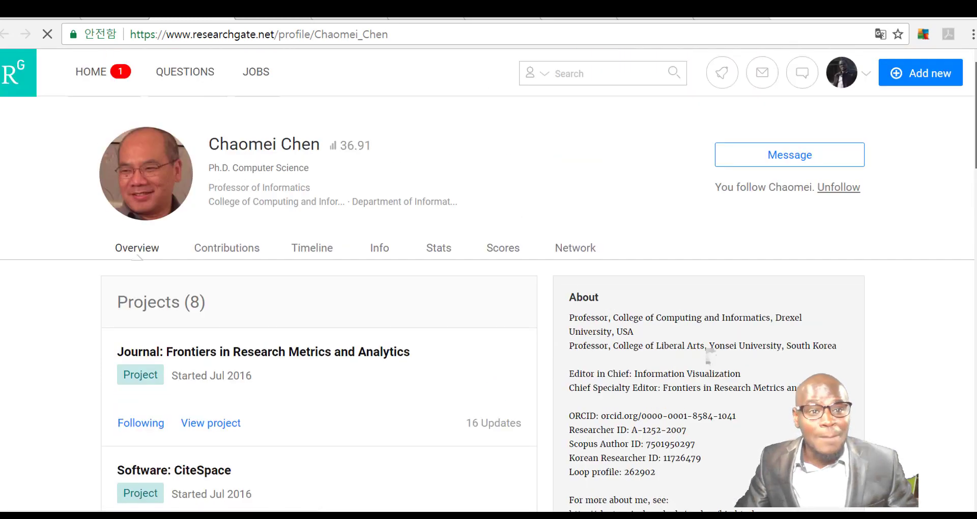
Go back to the CiteSpace homepage and open its Software download page in a new tab
{"action": "left_click", "coordinate": [113, 18]}
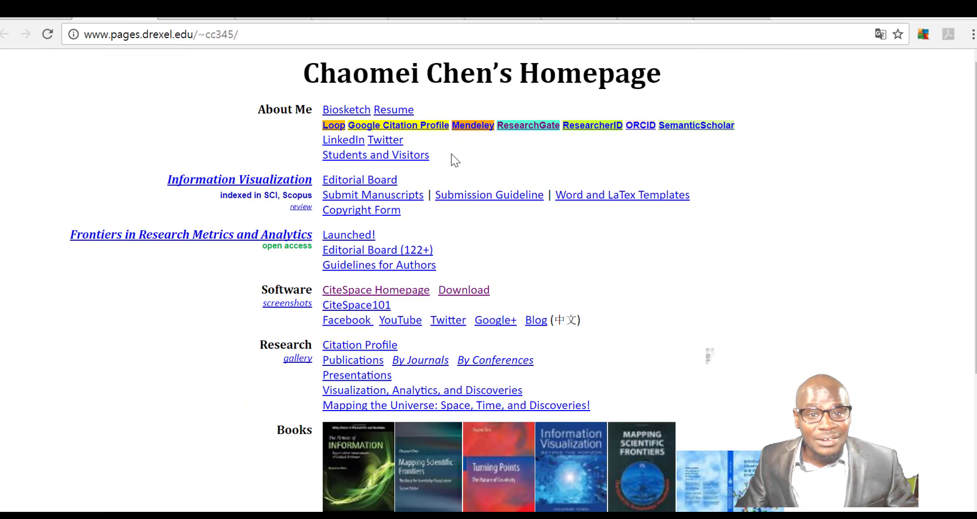
{"action": "left_click", "coordinate": [26, 18]}
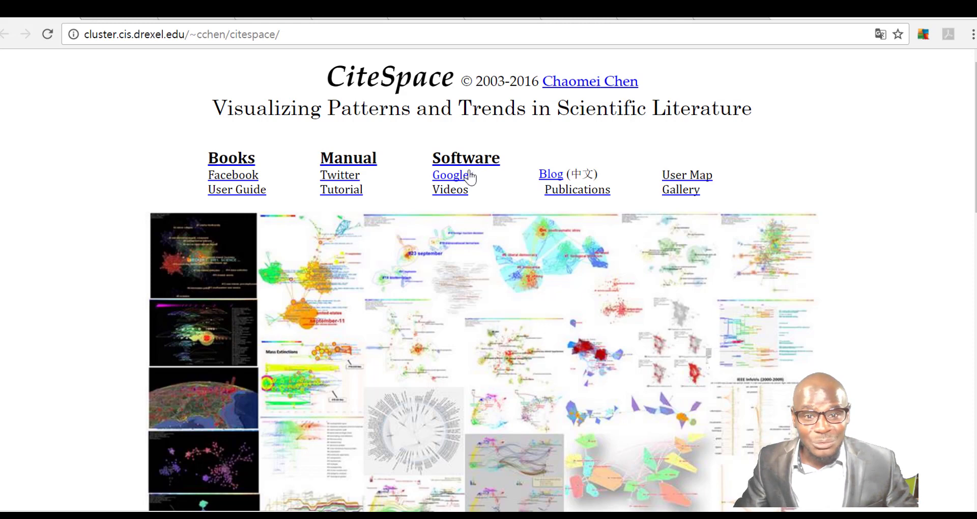
{"action": "right_click", "coordinate": [465, 157]}
{"action": "left_click", "coordinate": [476, 166]}
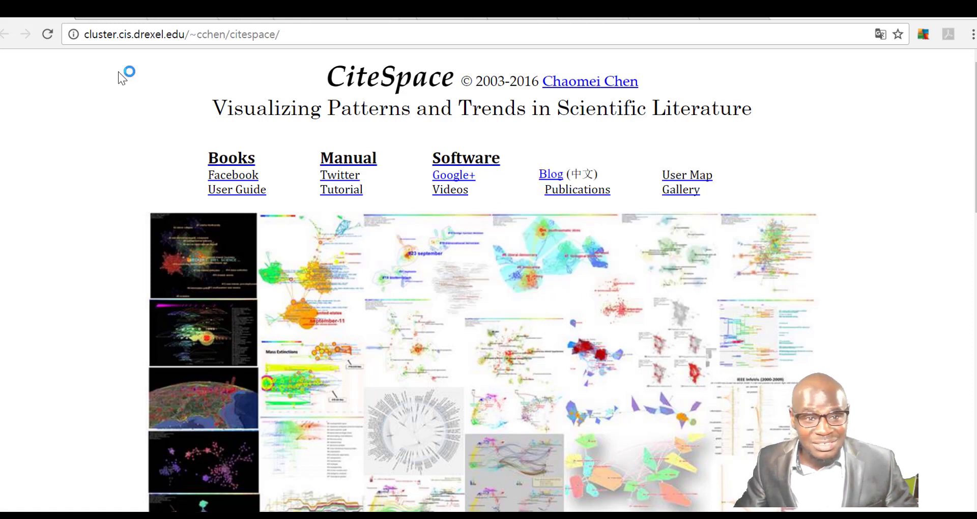
{"action": "left_click", "coordinate": [176, 17]}
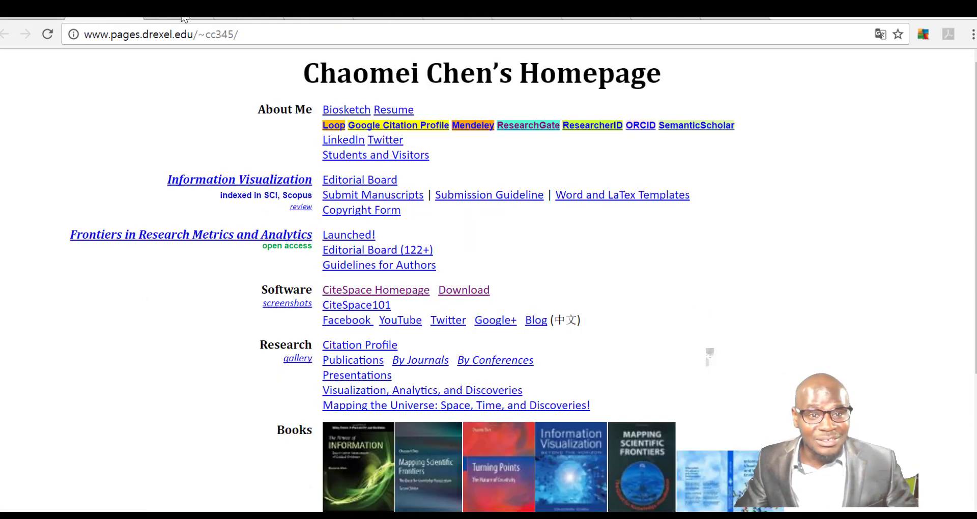
{"action": "left_click", "coordinate": [233, 17]}
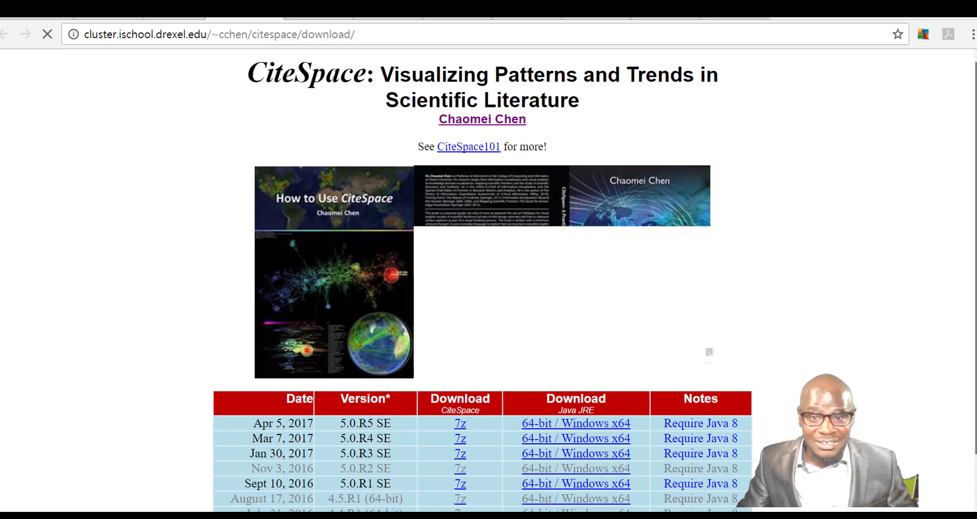
Examine the table of CiteSpace versions and highlight the date and version of the Apr 5, 2017 release, 5.0.R5 SE
{"action": "scroll", "coordinate": [965, 178], "scroll_direction": "down", "scroll_amount": 2}
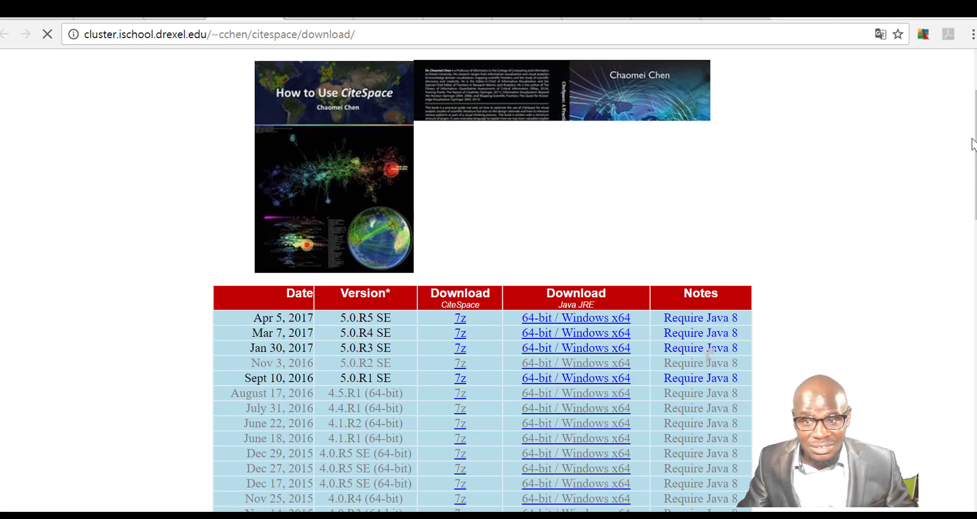
{"action": "scroll", "coordinate": [661, 255], "scroll_direction": "down", "scroll_amount": 2}
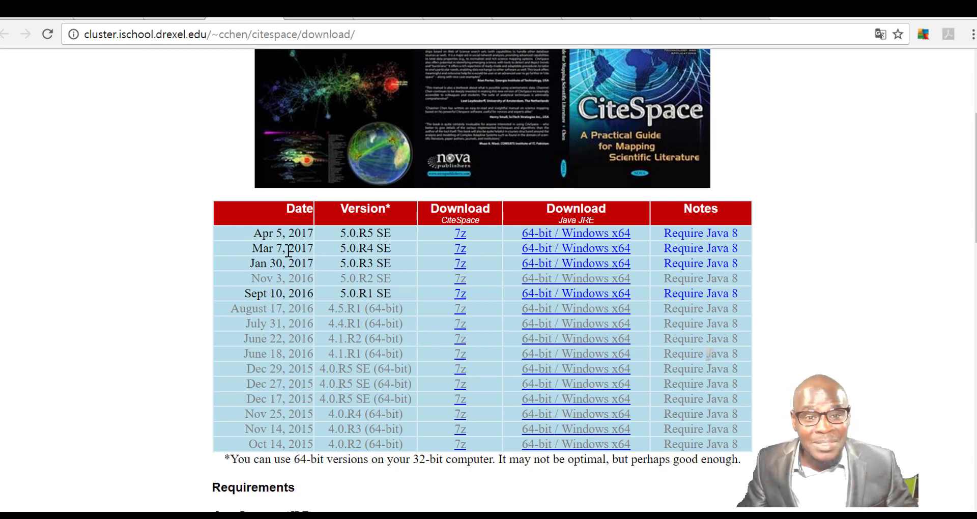
{"action": "left_click_drag", "start_coordinate": [251, 239], "coordinate": [404, 239]}
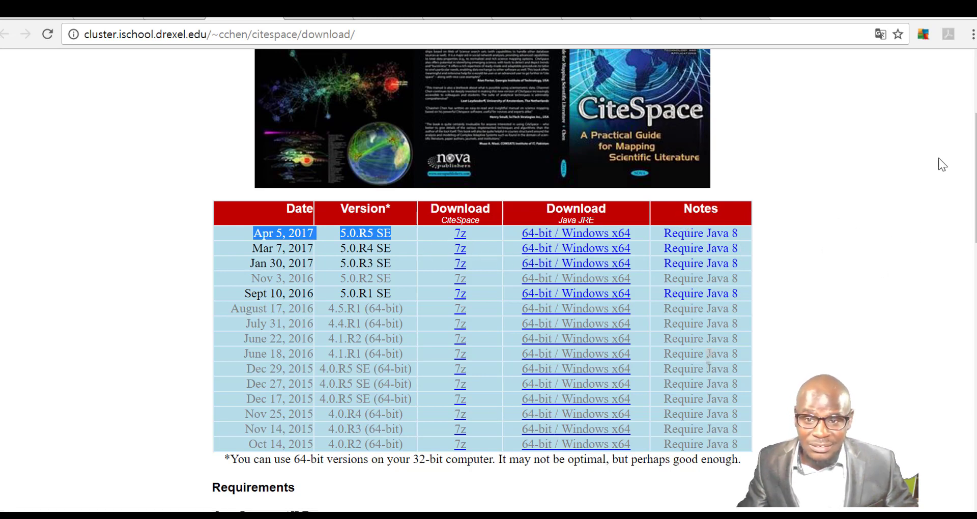
{"action": "scroll", "coordinate": [572, 322], "scroll_direction": "up", "scroll_amount": 2}
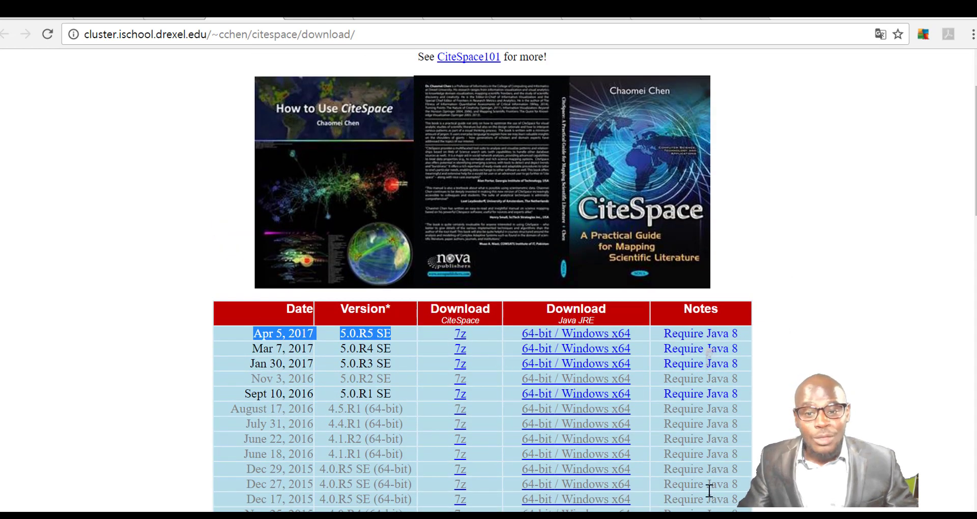
{"action": "left_click", "coordinate": [807, 305]}
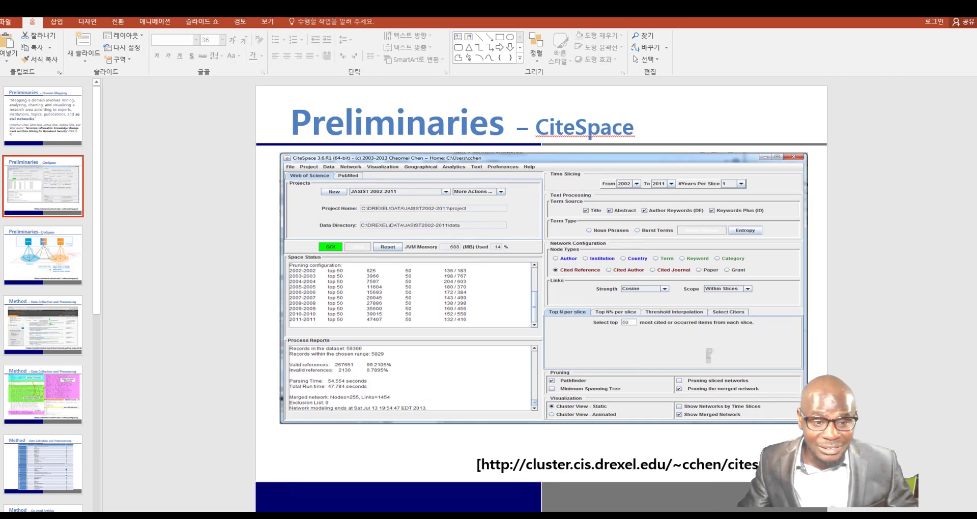
Switch to the CiteSpace-Last-Version folder in File Explorer and launch CiteSpaceV.jar from its 5.0.R1.SE.9.4.2016 subfolder
{"action": "mouse_move", "coordinate": [113, 517]}
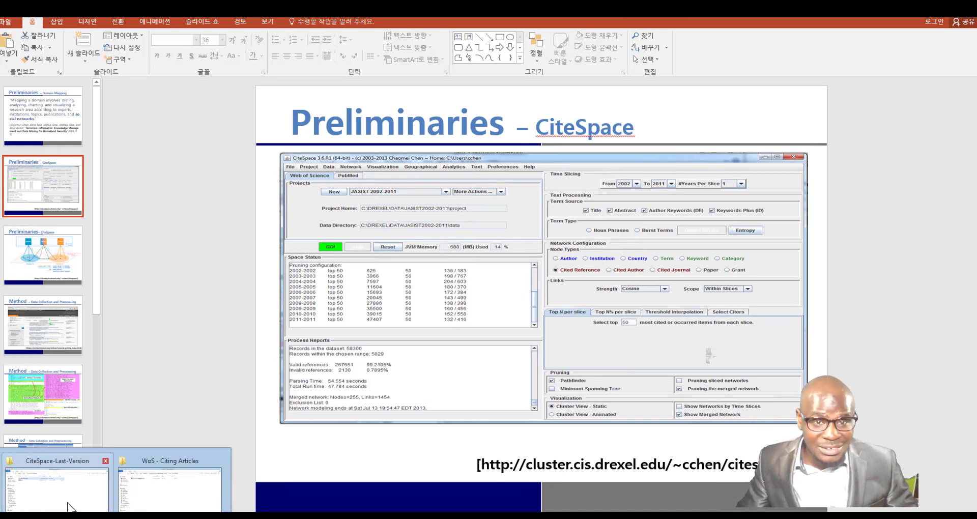
{"action": "left_click", "coordinate": [64, 499]}
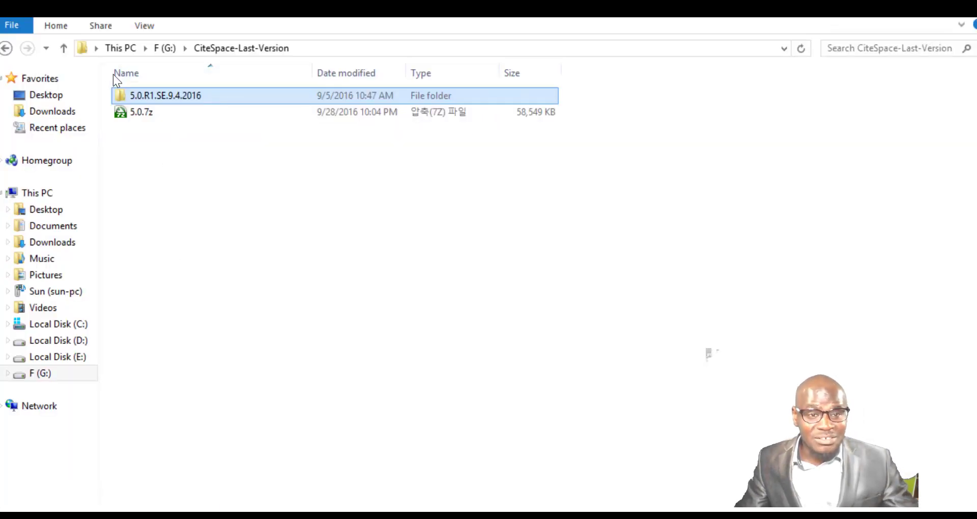
{"action": "double_click", "coordinate": [194, 94]}
{"action": "left_click", "coordinate": [184, 112]}
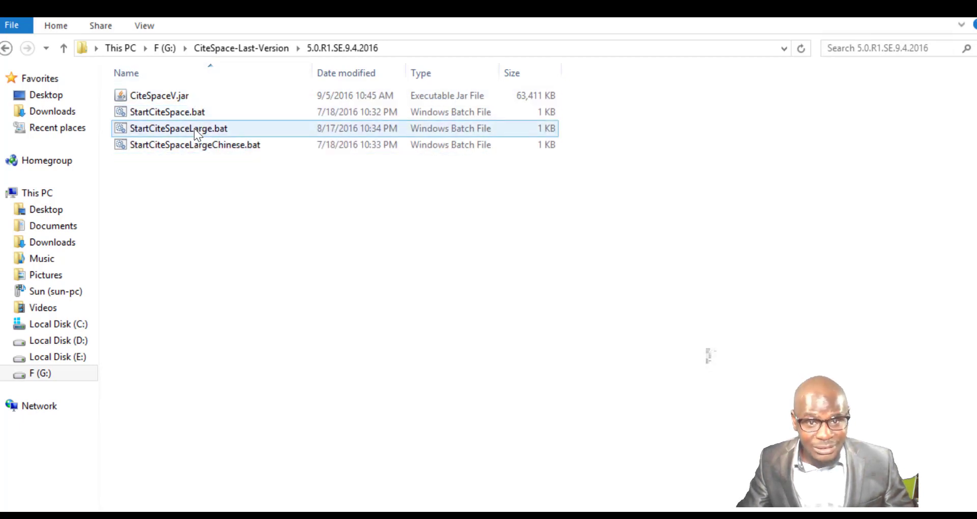
{"action": "left_click", "coordinate": [121, 94]}
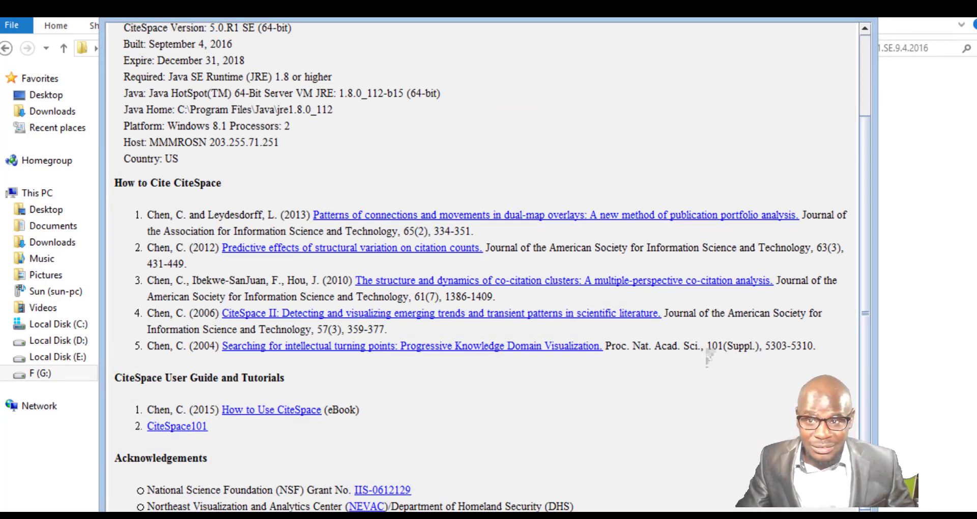
Reposition the About CiteSpace window to show its agreement options, and highlight the How to Cite CiteSpace heading and its five references
{"action": "left_click_drag", "start_coordinate": [876, 2], "coordinate": [836, 71]}
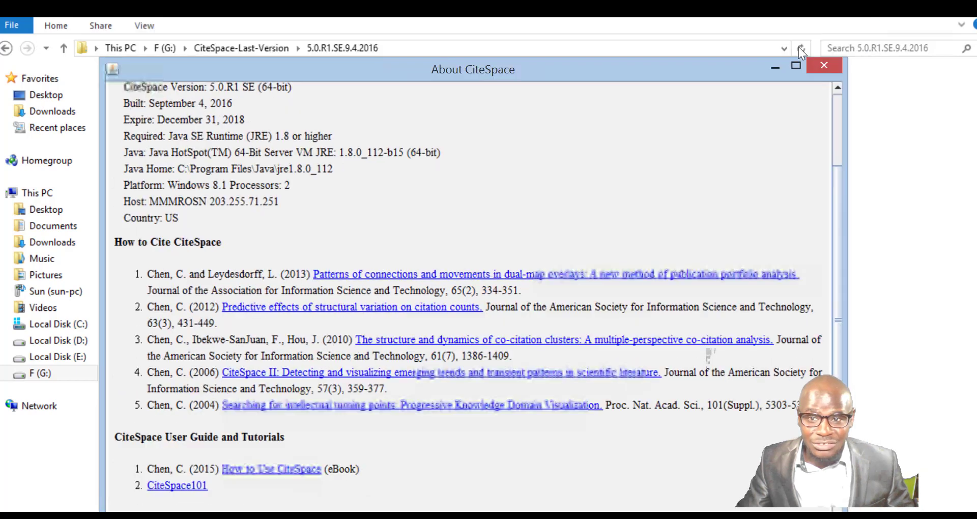
{"action": "left_click_drag", "start_coordinate": [660, 81], "coordinate": [675, 23]}
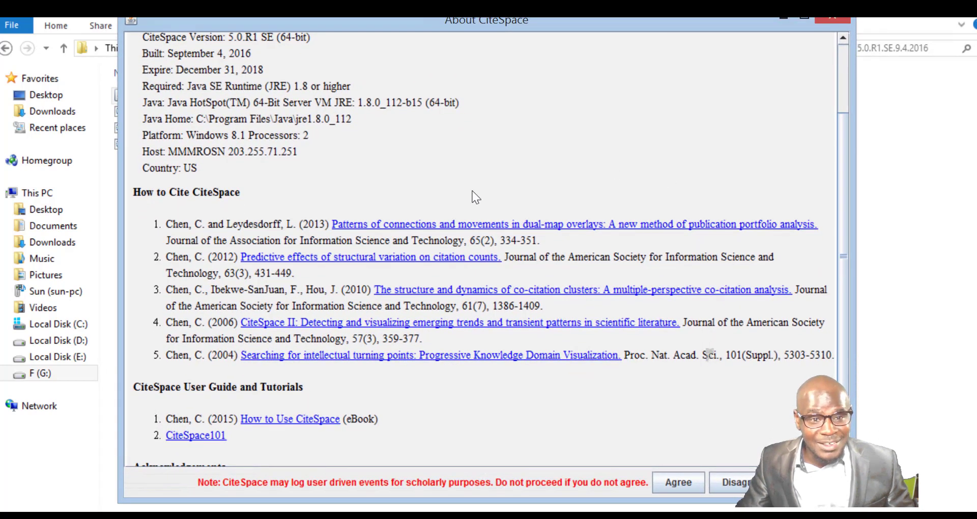
{"action": "left_click_drag", "start_coordinate": [241, 193], "coordinate": [152, 196]}
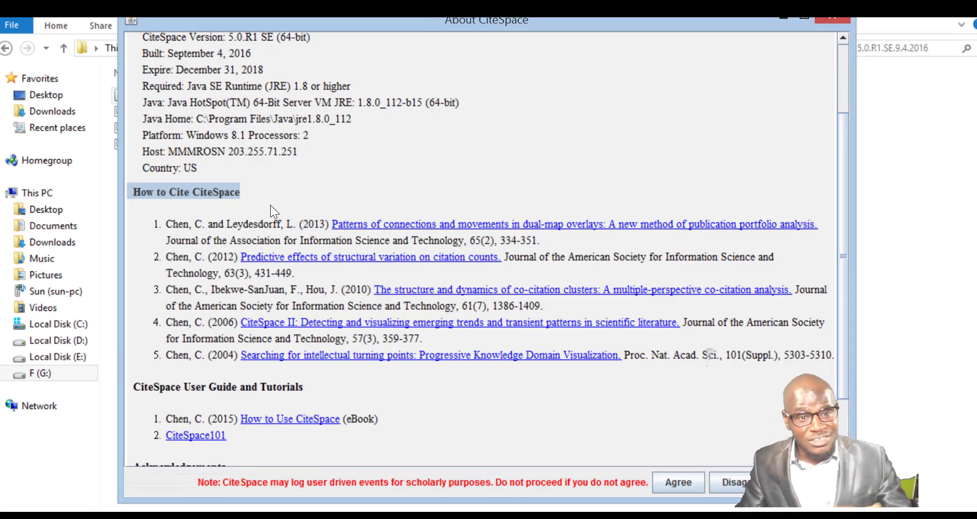
{"action": "left_click", "coordinate": [176, 224]}
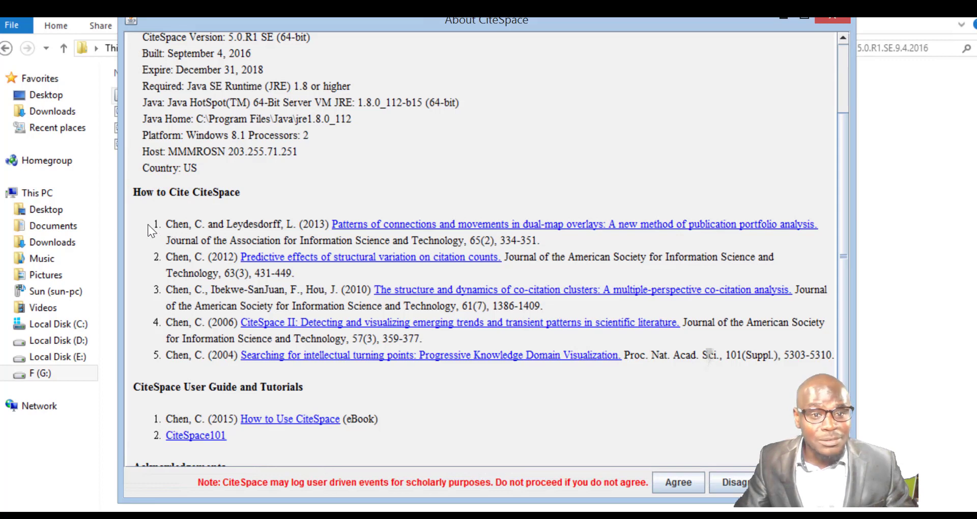
{"action": "left_click_drag", "start_coordinate": [184, 228], "coordinate": [594, 365]}
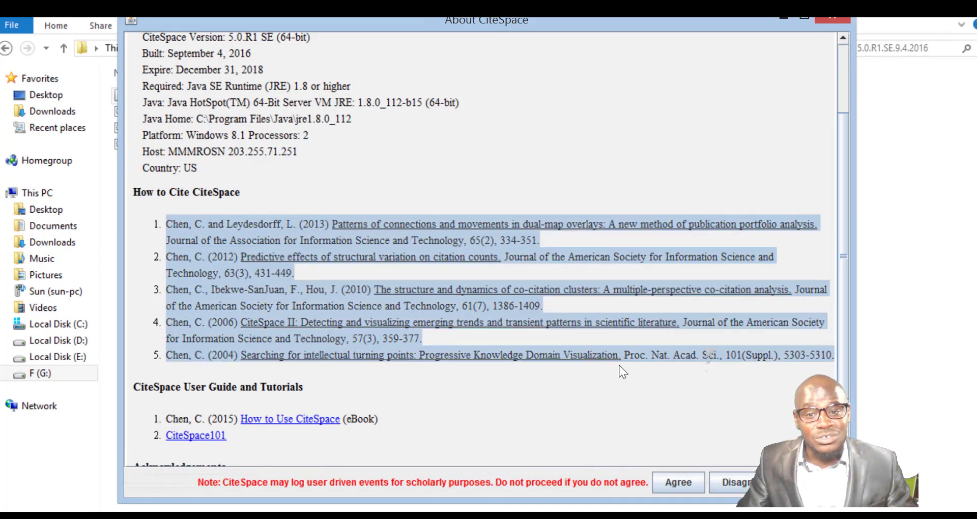
Clear the highlighted references, review the User Guide and Acknowledgements sections of the About CiteSpace window, and accept the agreement
{"action": "left_click", "coordinate": [759, 272]}
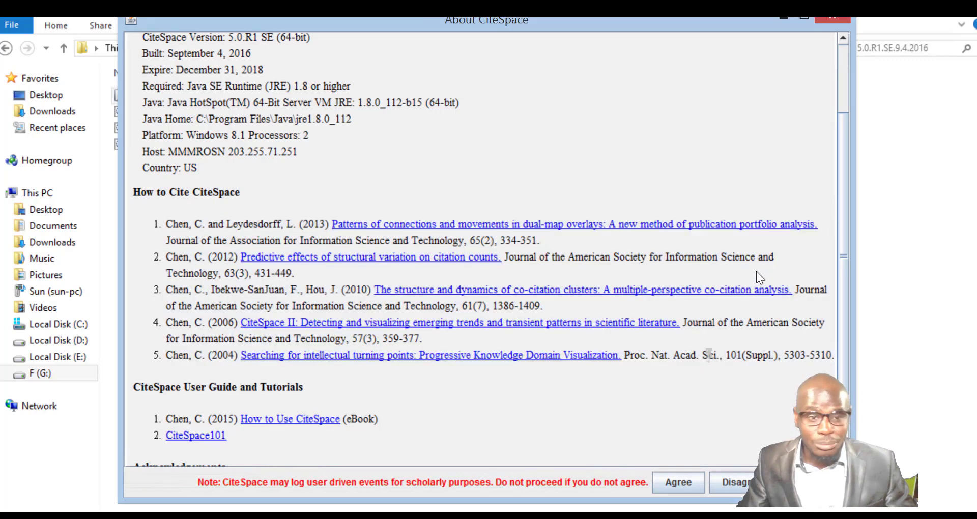
{"action": "scroll", "coordinate": [846, 264], "scroll_direction": "down", "scroll_amount": 2}
{"action": "scroll", "coordinate": [846, 263], "scroll_direction": "down", "scroll_amount": 3}
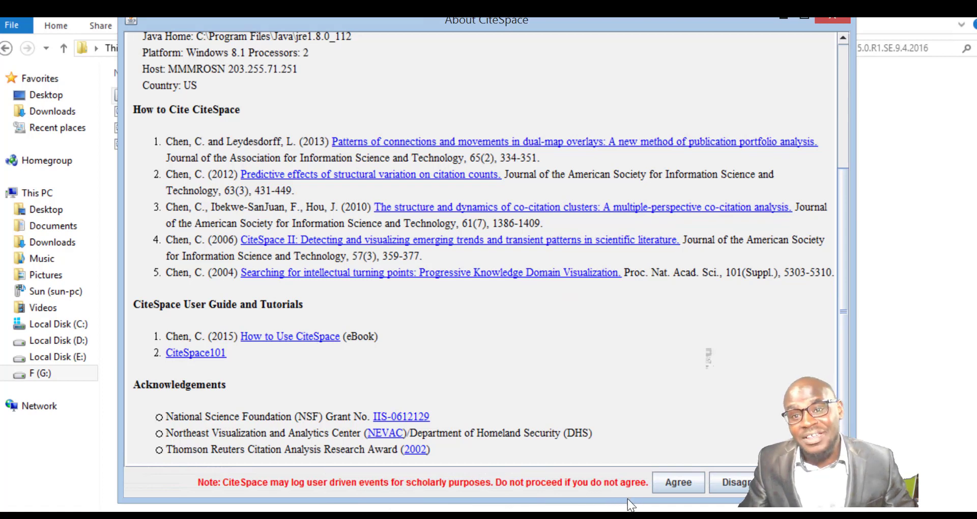
{"action": "left_click_drag", "start_coordinate": [741, 26], "coordinate": [741, 41]}
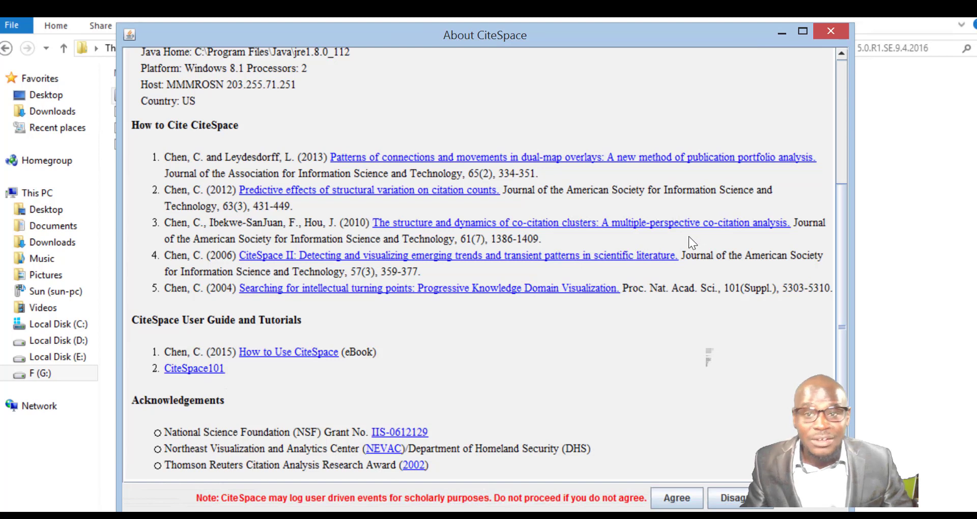
{"action": "left_click", "coordinate": [677, 497]}
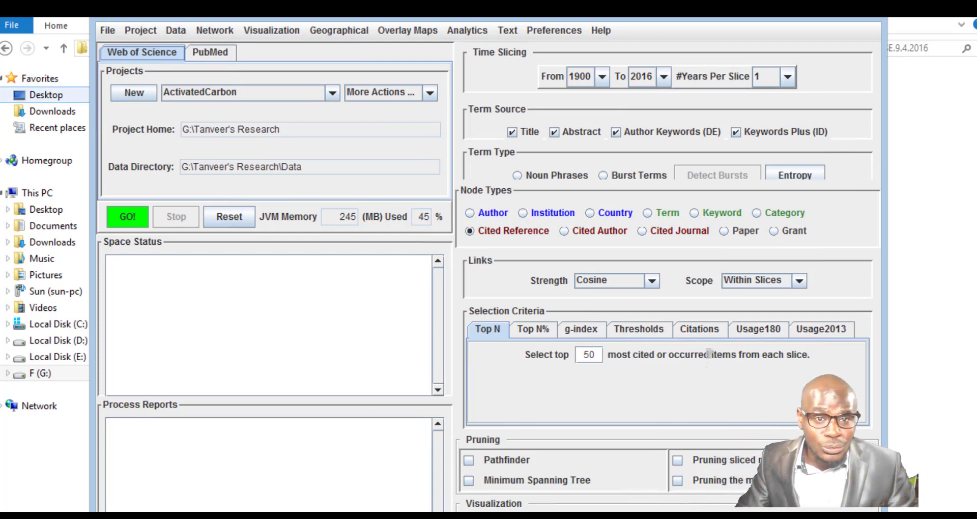
Reposition the CiteSpace main window to show its title bar and look over the list of available projects
{"action": "left_click_drag", "start_coordinate": [171, 19], "coordinate": [169, 31]}
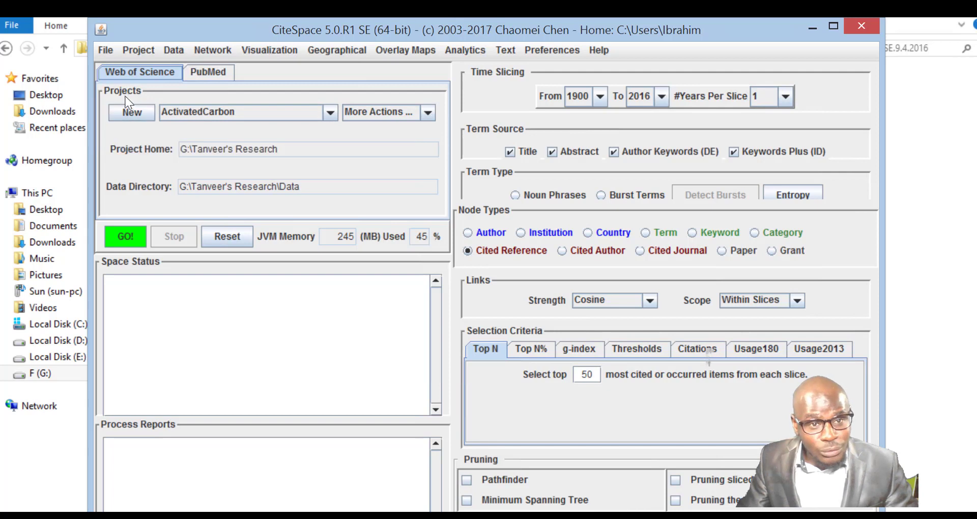
{"action": "left_click", "coordinate": [331, 112]}
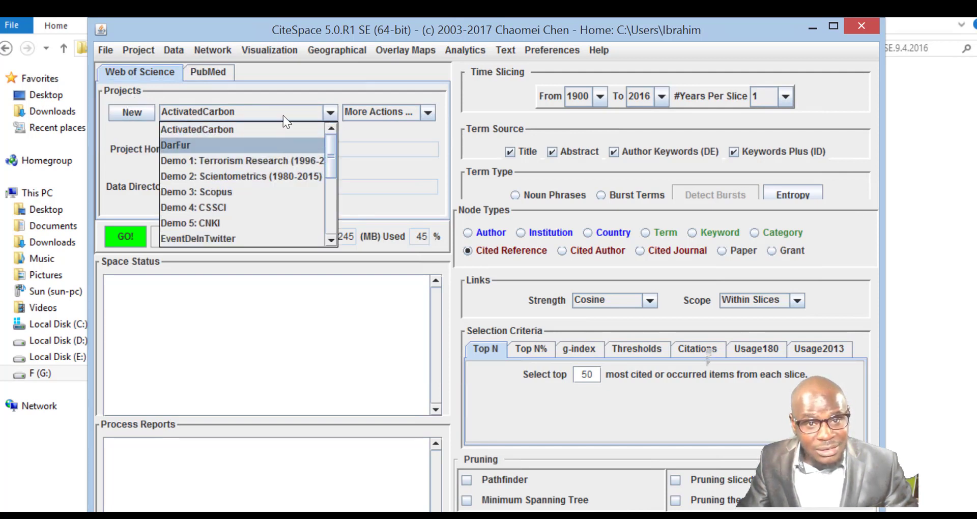
{"action": "left_click", "coordinate": [296, 103]}
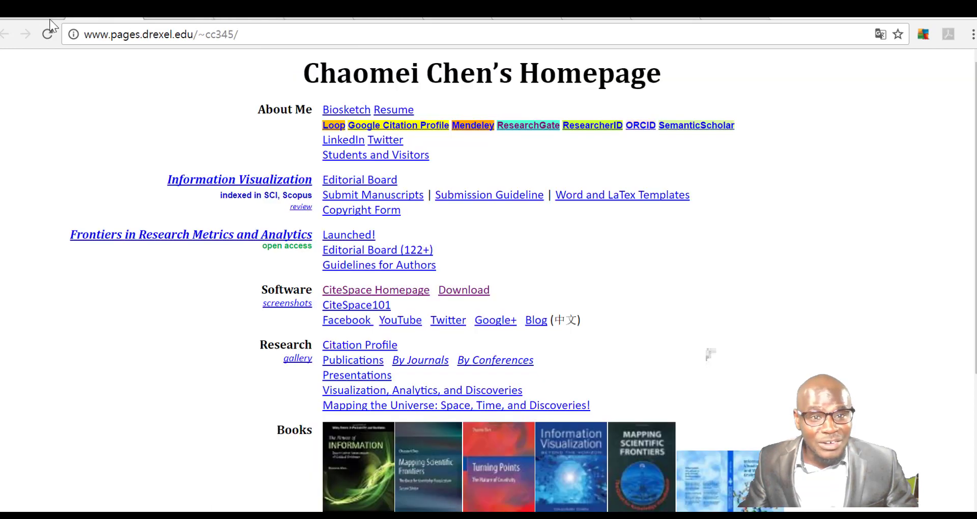
Switch to the PowerPoint presentation and show the Preliminaries – CiteSpace slide with the Research Front and Intellectual Base diagram
{"action": "left_click", "coordinate": [297, 20]}
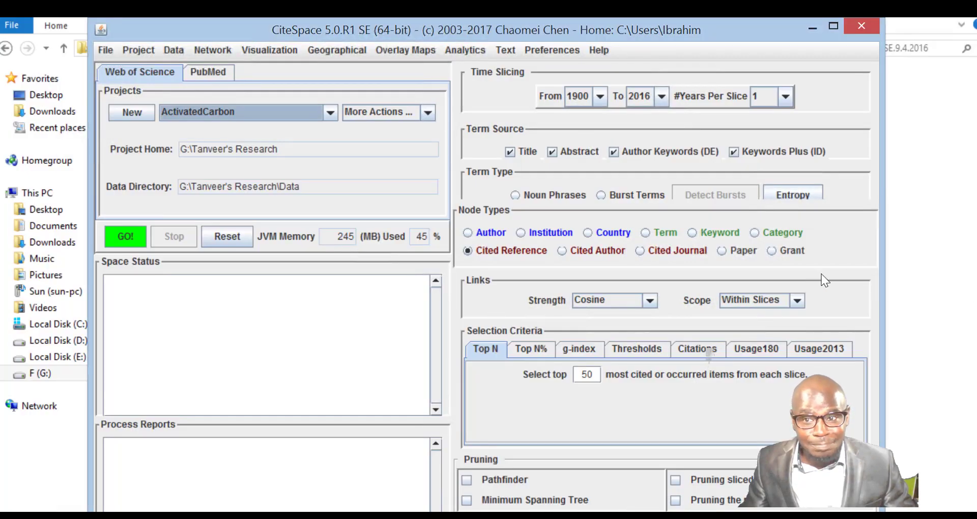
{"action": "left_click", "coordinate": [921, 17]}
{"action": "left_click", "coordinate": [813, 27]}
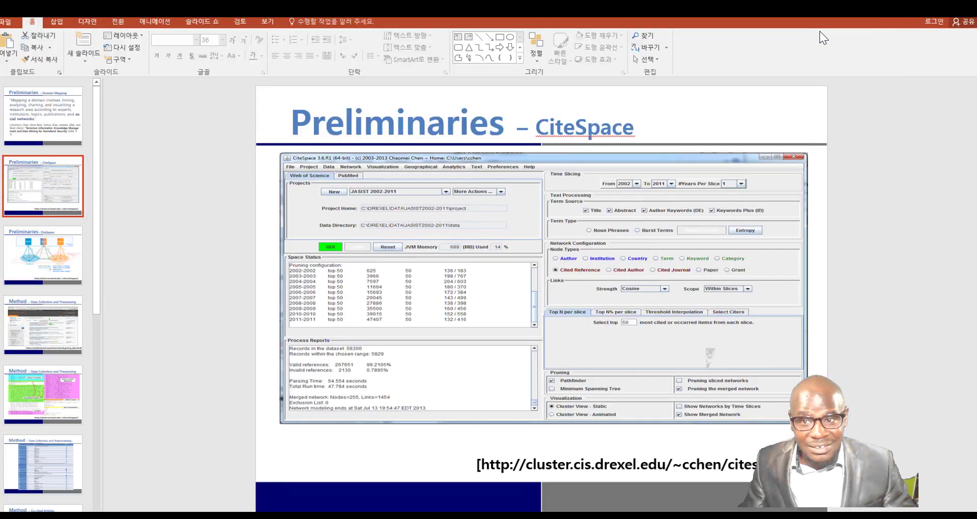
{"action": "left_click", "coordinate": [45, 256]}
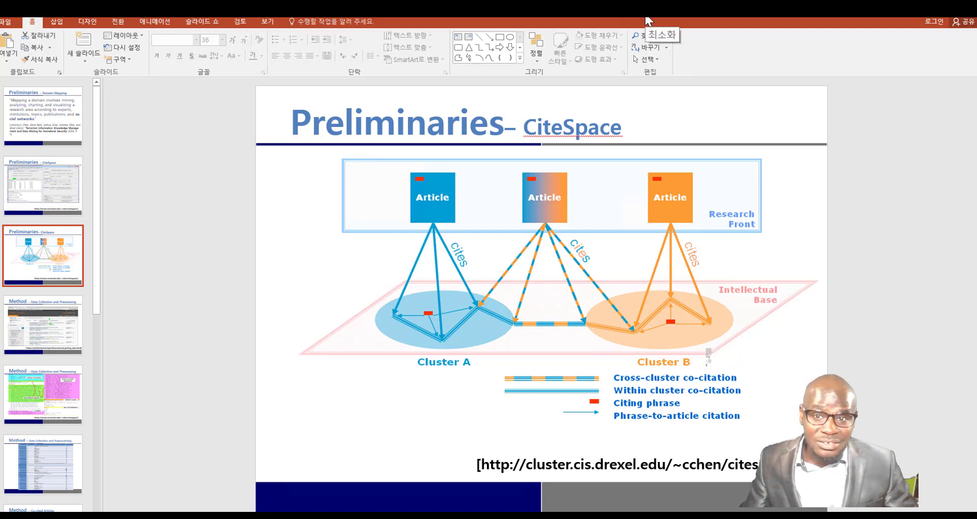
Switch to the Google Scholar results for epigenetics and view the citation formats of "Epigenetics: a historical overview"
{"action": "left_click", "coordinate": [648, 18]}
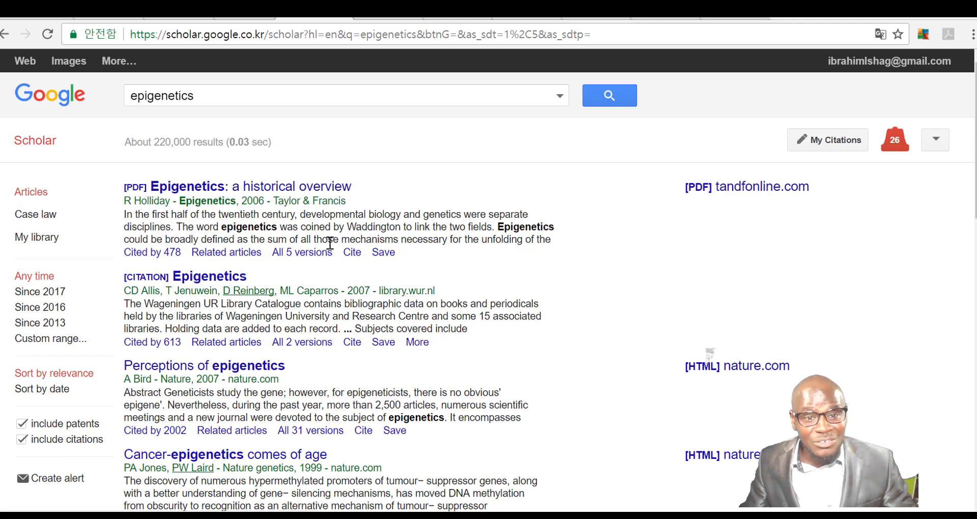
{"action": "left_click", "coordinate": [355, 251]}
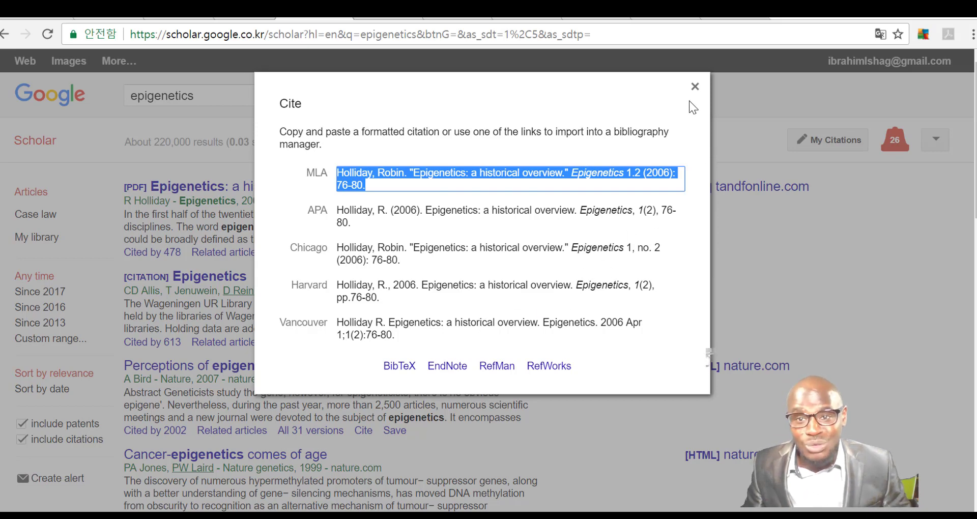
{"action": "left_click", "coordinate": [694, 89]}
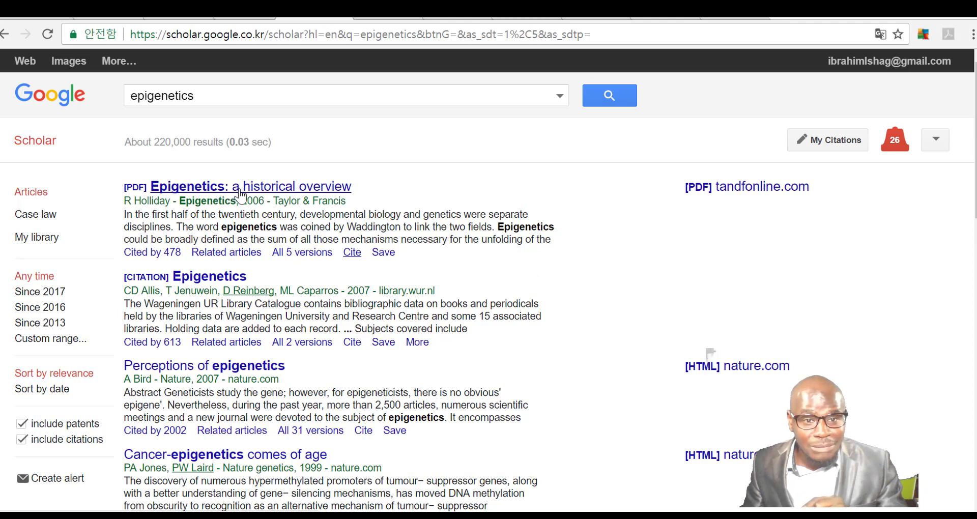
Open the PDF of "Epigenetics: a historical overview" in a new tab and bring it up
{"action": "right_click", "coordinate": [318, 194]}
{"action": "left_click", "coordinate": [334, 197]}
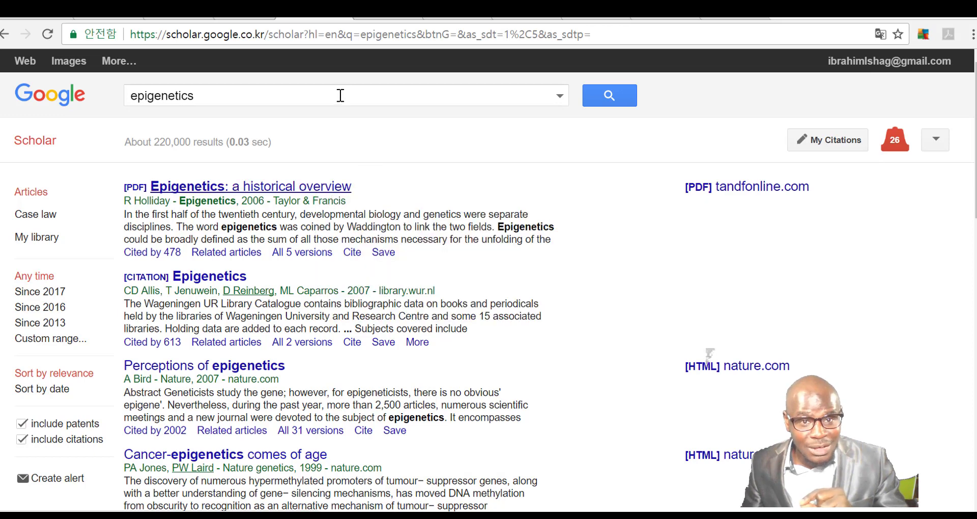
{"action": "left_click", "coordinate": [350, 21]}
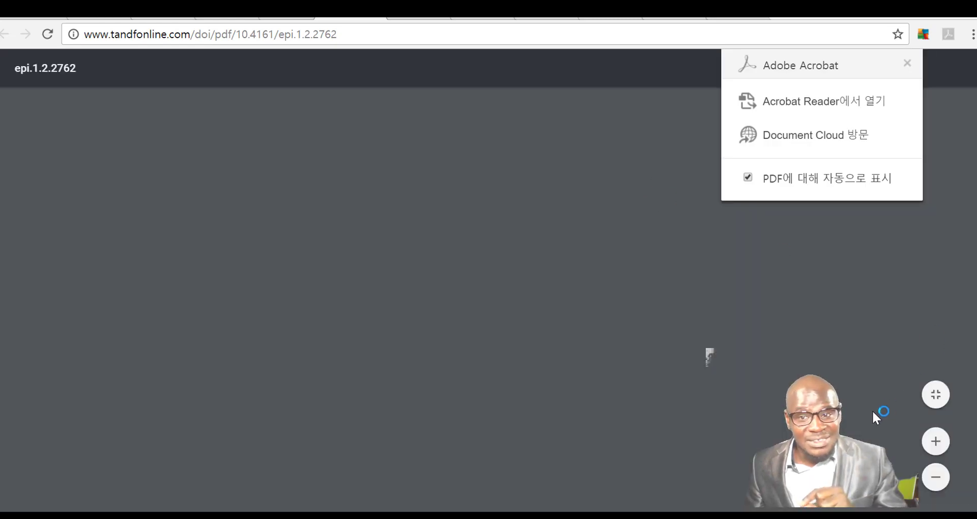
{"action": "left_click", "coordinate": [286, 19]}
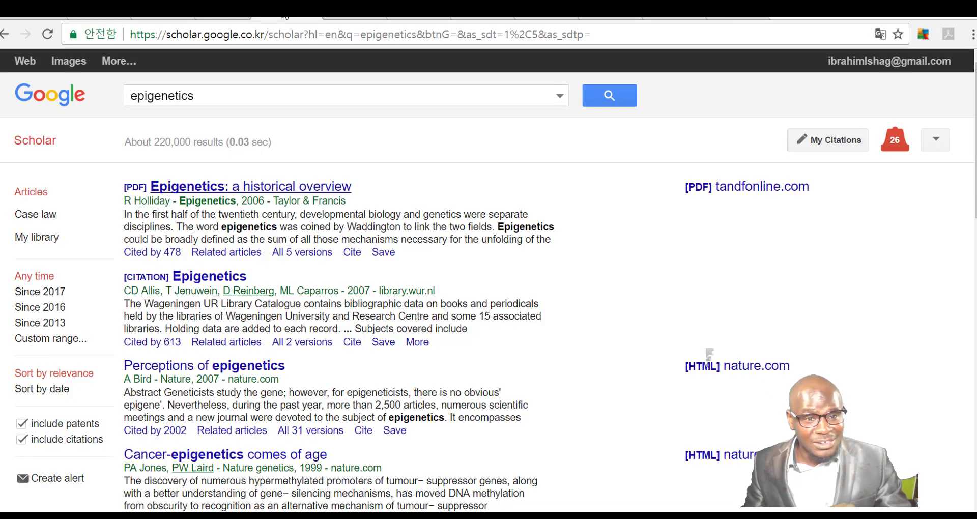
{"action": "left_click", "coordinate": [357, 20]}
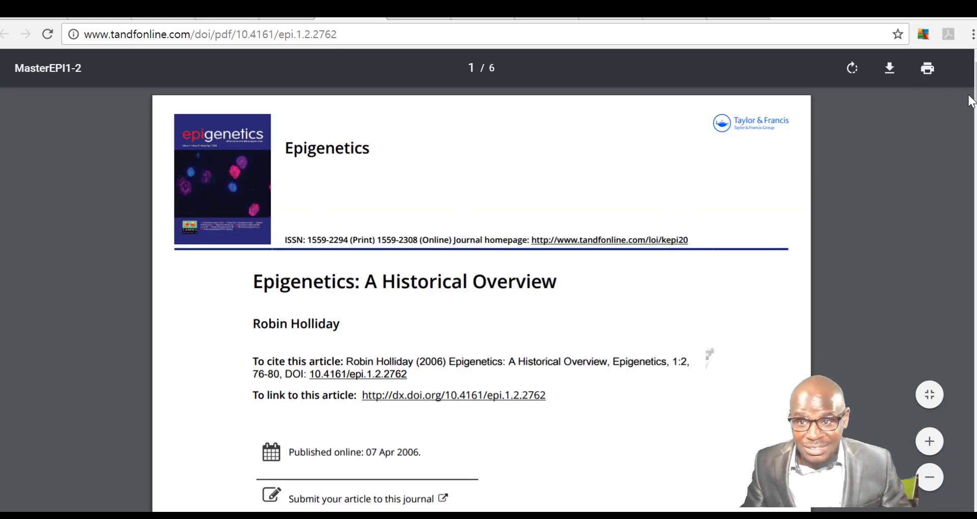
Look through the article PDF to its References section on the last page and highlight the reference list
{"action": "scroll", "coordinate": [691, 186], "scroll_direction": "down", "scroll_amount": 5}
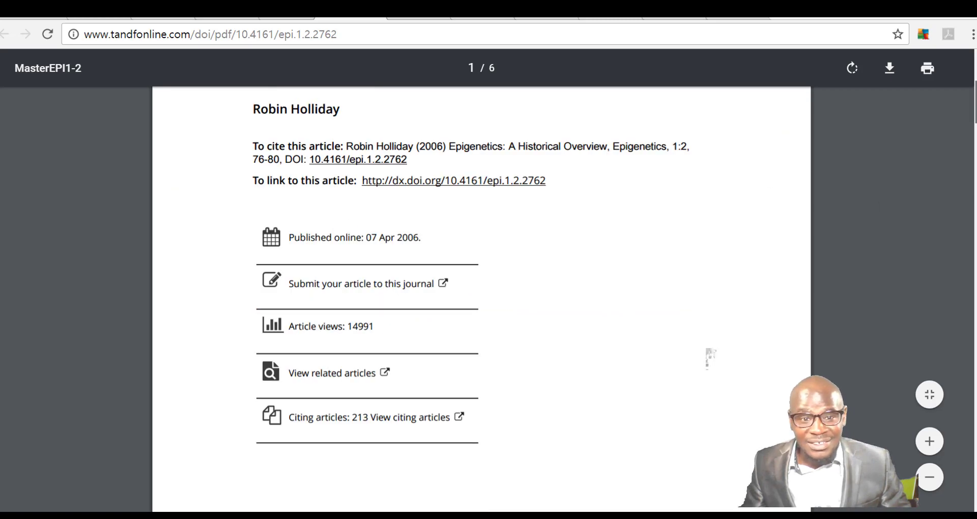
{"action": "scroll", "coordinate": [711, 354], "scroll_direction": "down", "scroll_amount": 4}
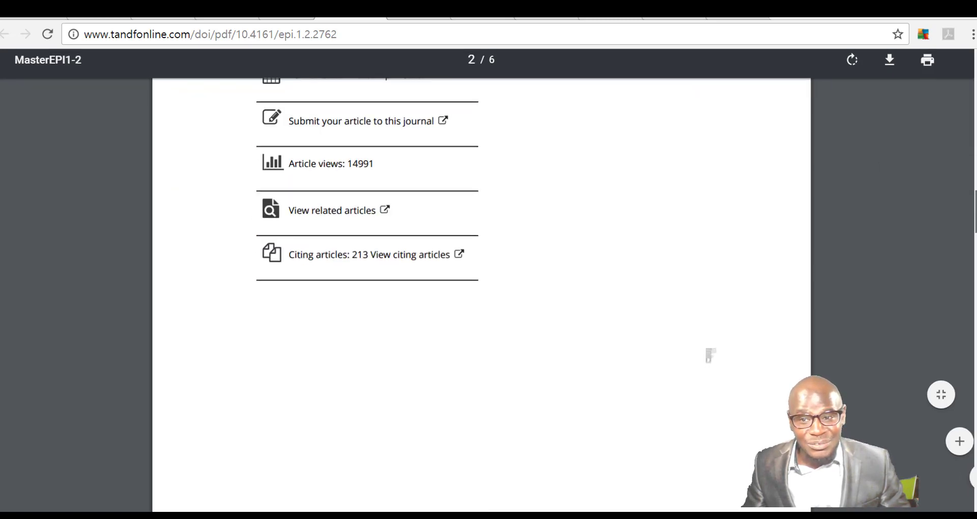
{"action": "scroll", "coordinate": [710, 354], "scroll_direction": "down", "scroll_amount": 20}
{"action": "scroll", "coordinate": [708, 351], "scroll_direction": "up", "scroll_amount": 15}
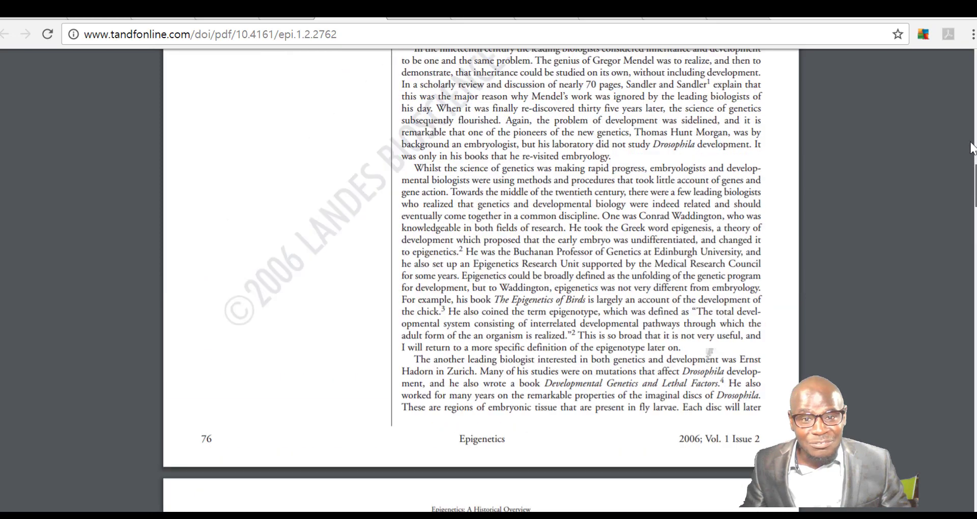
{"action": "scroll", "coordinate": [711, 355], "scroll_direction": "up", "scroll_amount": 6}
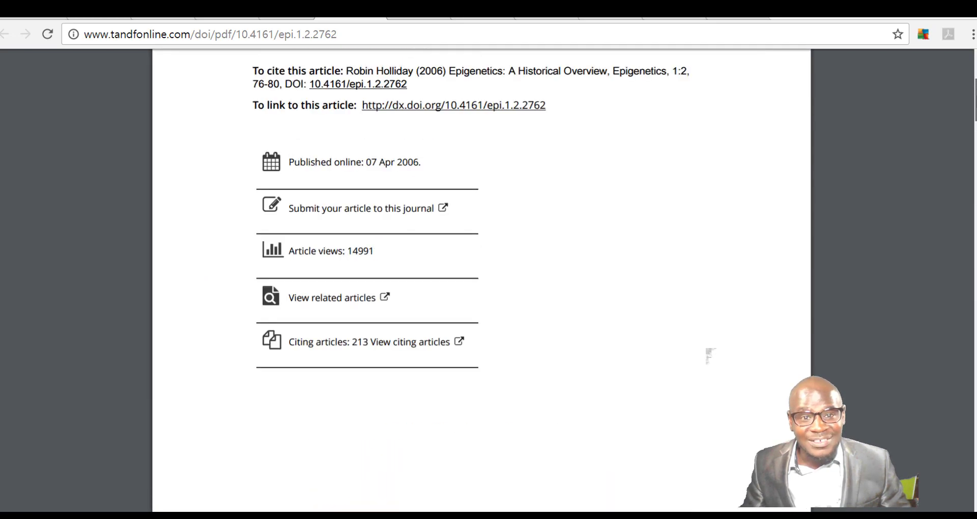
{"action": "scroll", "coordinate": [709, 355], "scroll_direction": "down", "scroll_amount": 4}
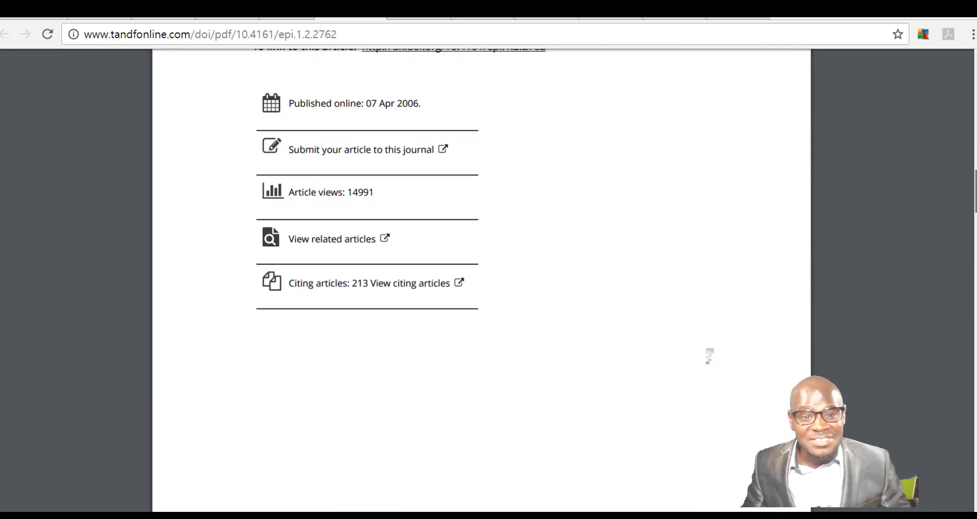
{"action": "scroll", "coordinate": [756, 278], "scroll_direction": "down", "scroll_amount": 20}
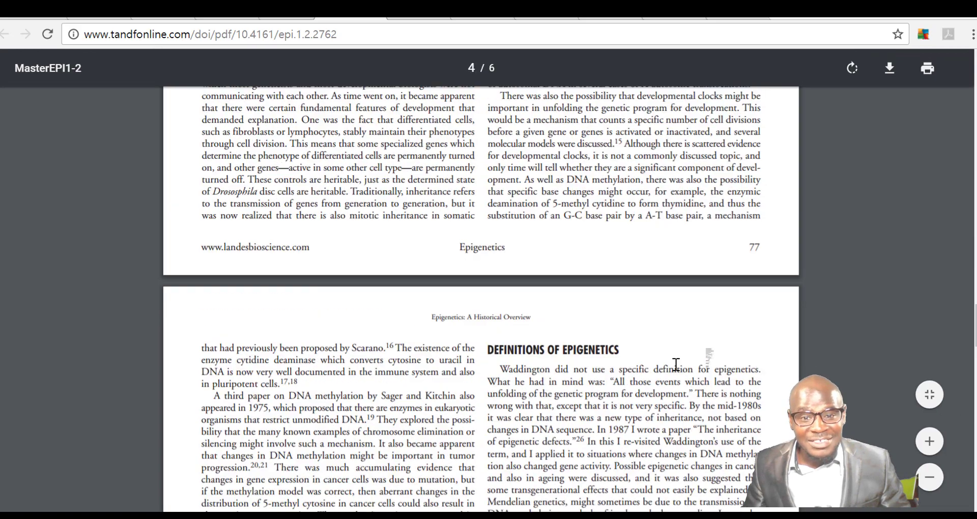
{"action": "scroll", "coordinate": [676, 364], "scroll_direction": "down", "scroll_amount": 20}
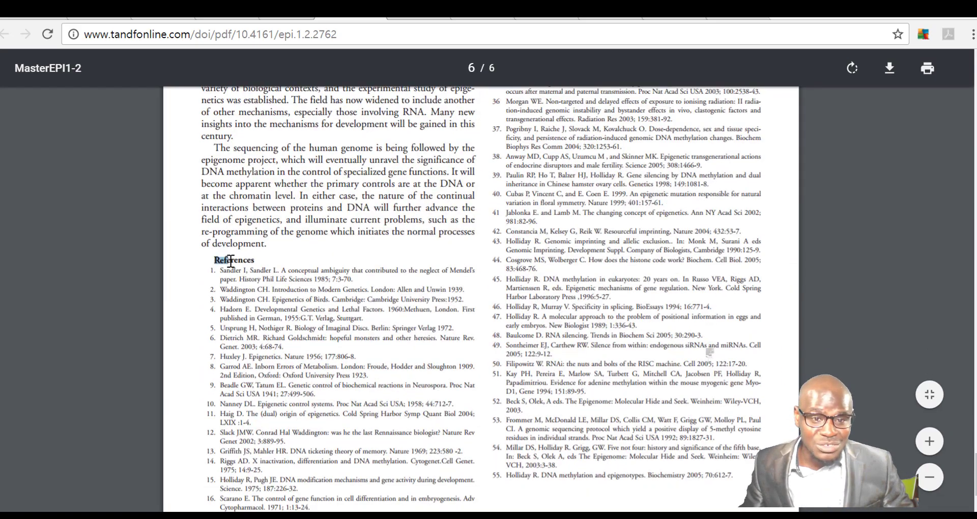
{"action": "left_click_drag", "start_coordinate": [205, 268], "coordinate": [663, 479]}
{"action": "scroll", "coordinate": [533, 370], "scroll_direction": "up", "scroll_amount": 6}
{"action": "left_click", "coordinate": [441, 371]}
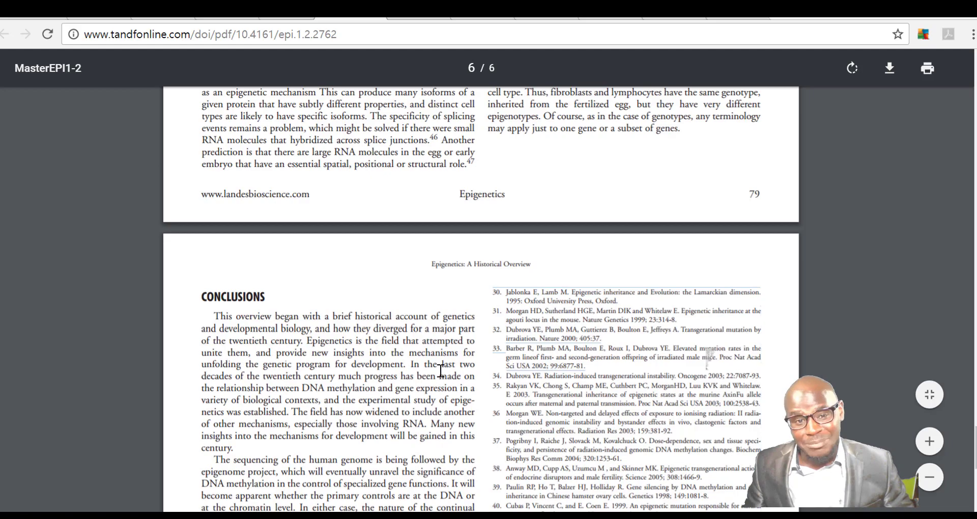
Enlarge the PDF view and highlight reference 55, "DNA methylation and epigenotypes", at the end of the reference list
{"action": "scroll", "coordinate": [481, 305], "scroll_direction": "down", "scroll_amount": 6}
{"action": "left_click", "coordinate": [929, 442]}
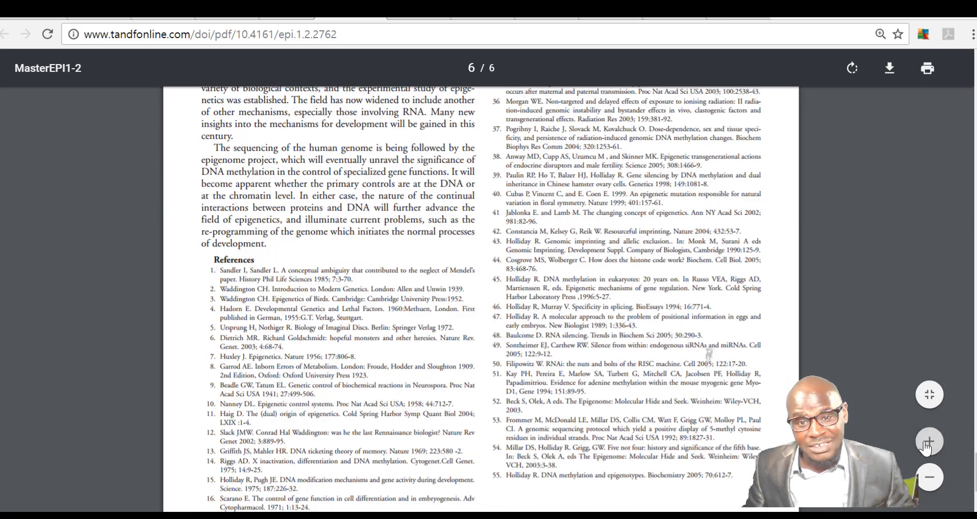
{"action": "scroll", "coordinate": [597, 359], "scroll_direction": "down", "scroll_amount": 8}
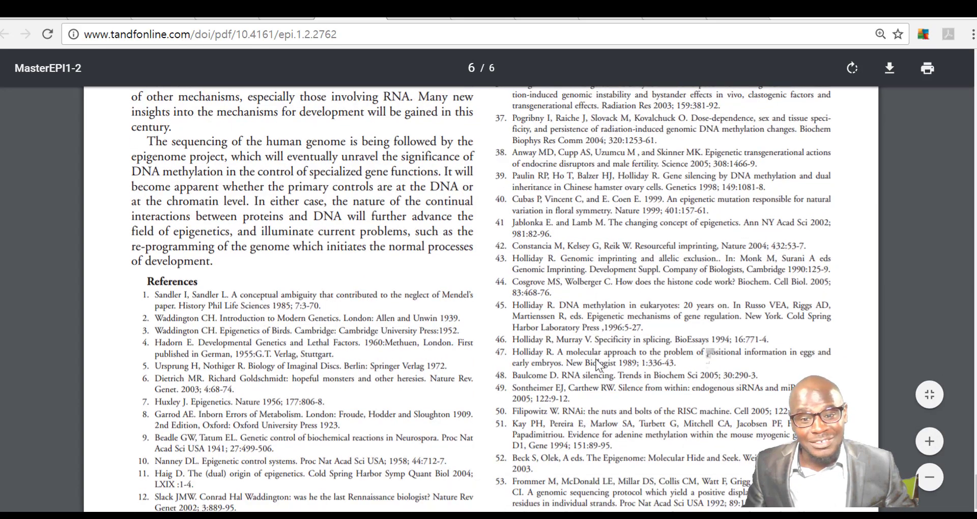
{"action": "left_click_drag", "start_coordinate": [540, 184], "coordinate": [688, 188]}
Return to page 2 of the article and highlight its title, "Epigenetics: A Historical Overview"
{"action": "scroll", "coordinate": [687, 333], "scroll_direction": "up", "scroll_amount": 20}
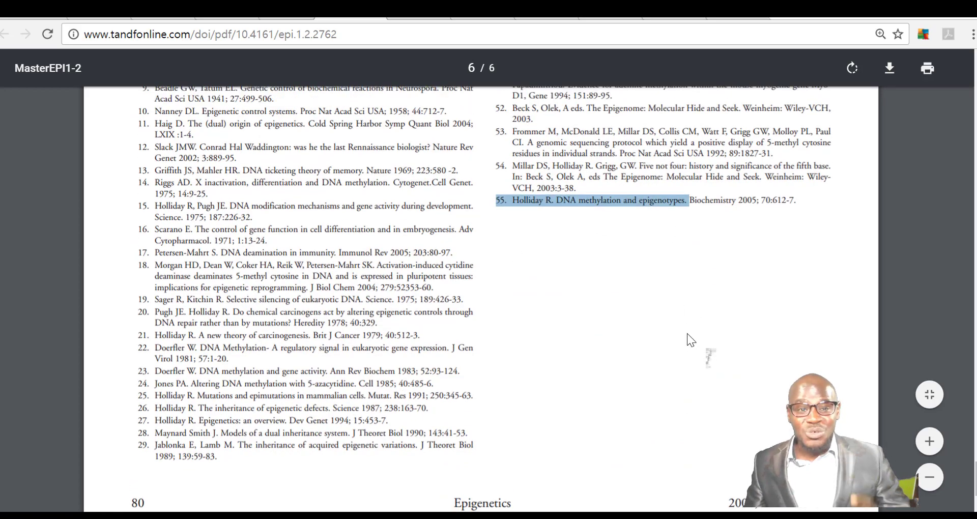
{"action": "scroll", "coordinate": [687, 334], "scroll_direction": "up", "scroll_amount": 20}
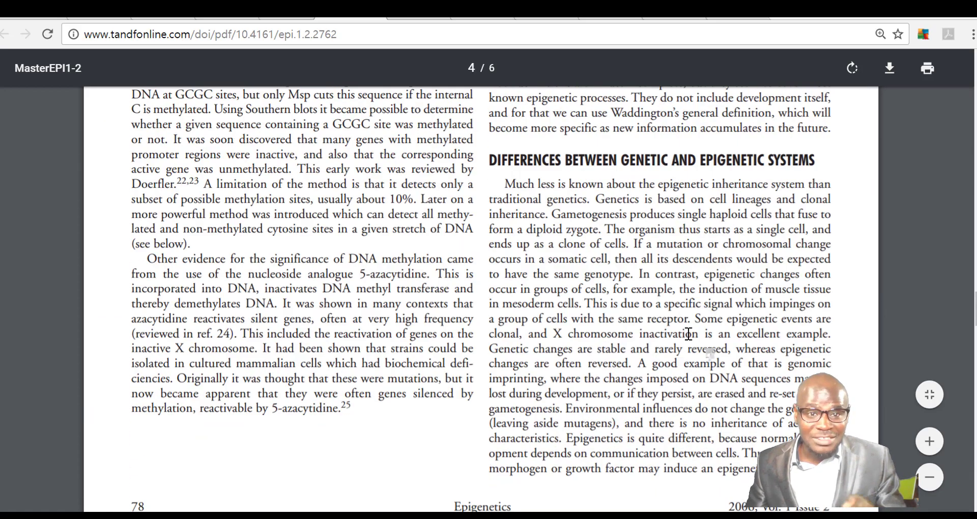
{"action": "scroll", "coordinate": [688, 334], "scroll_direction": "up", "scroll_amount": 20}
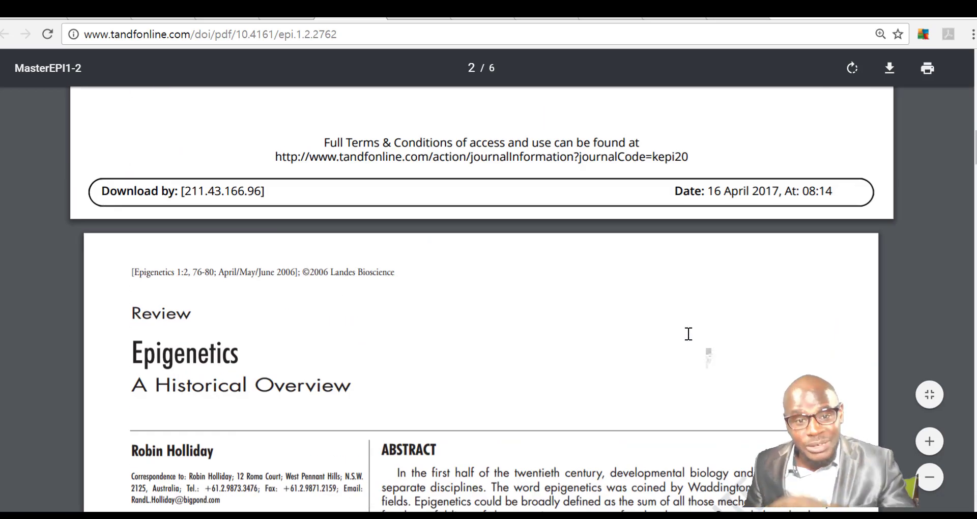
{"action": "scroll", "coordinate": [688, 334], "scroll_direction": "down", "scroll_amount": 5}
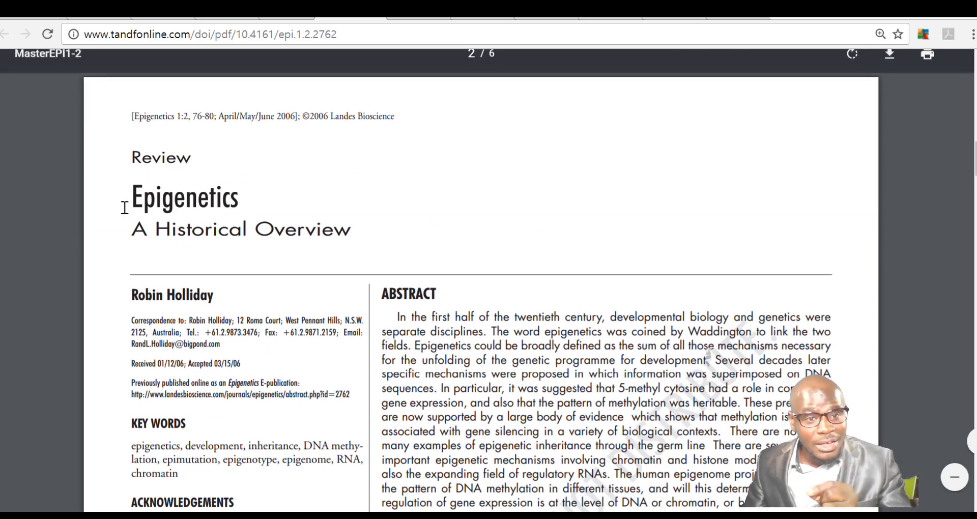
{"action": "left_click_drag", "start_coordinate": [124, 192], "coordinate": [386, 233]}
{"action": "scroll", "coordinate": [488, 256], "scroll_direction": "down", "scroll_amount": 3}
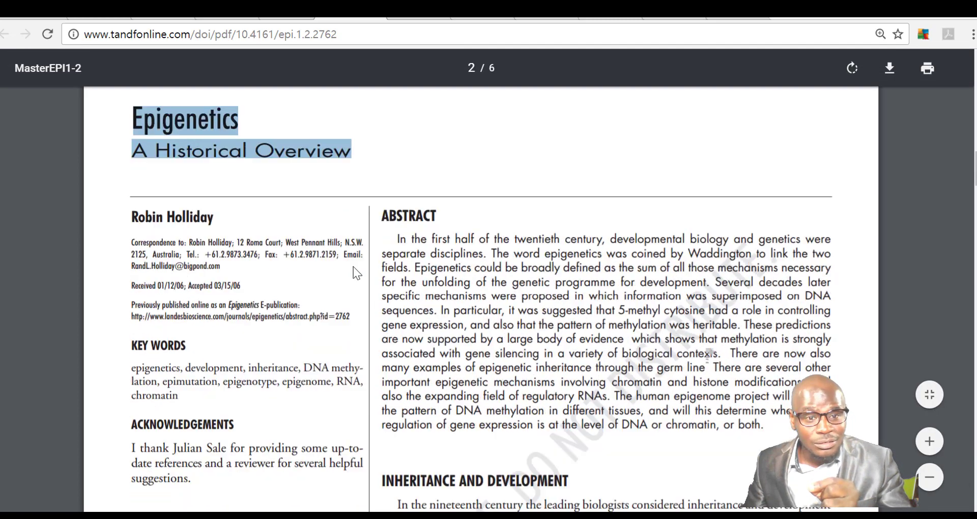
Highlight the article's whole abstract, including its heading, and clear the highlight
{"action": "left_click_drag", "start_coordinate": [395, 151], "coordinate": [787, 335]}
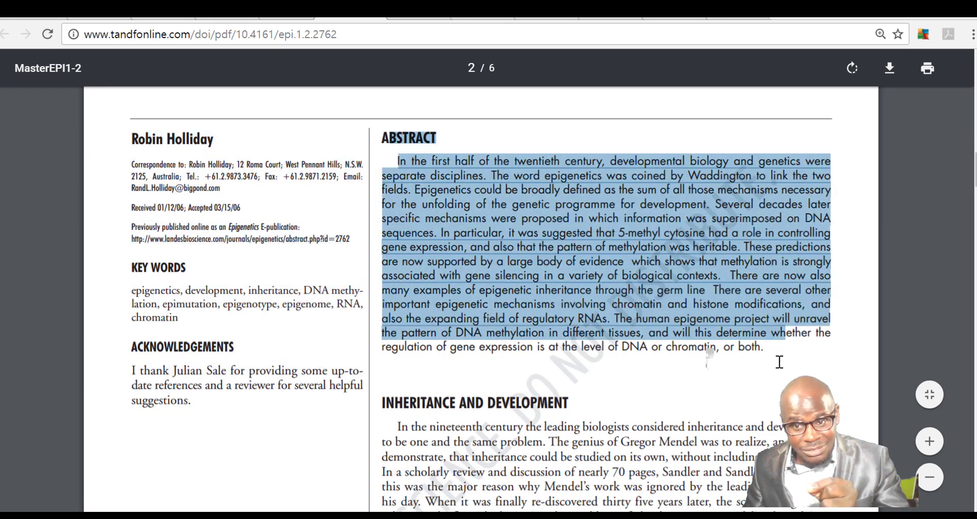
{"action": "left_click_drag", "start_coordinate": [751, 360], "coordinate": [751, 360]}
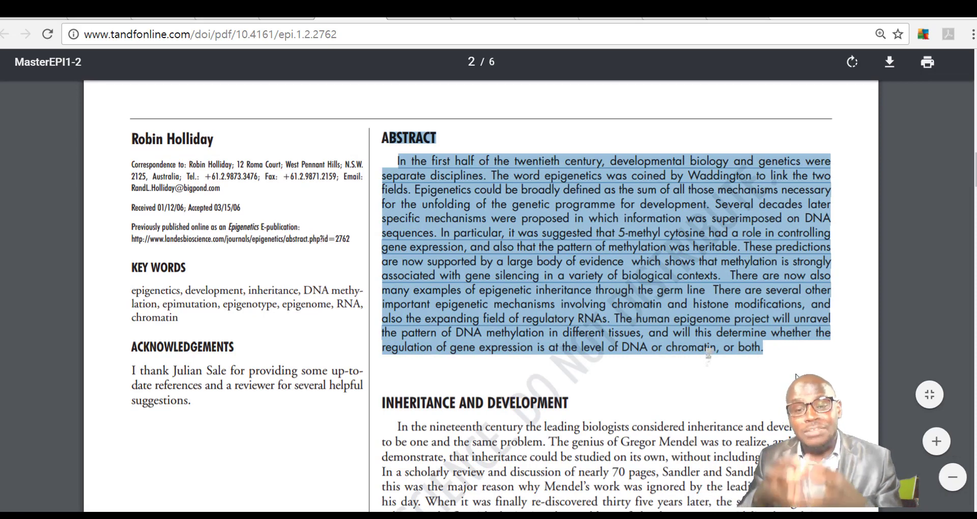
{"action": "left_click", "coordinate": [751, 321]}
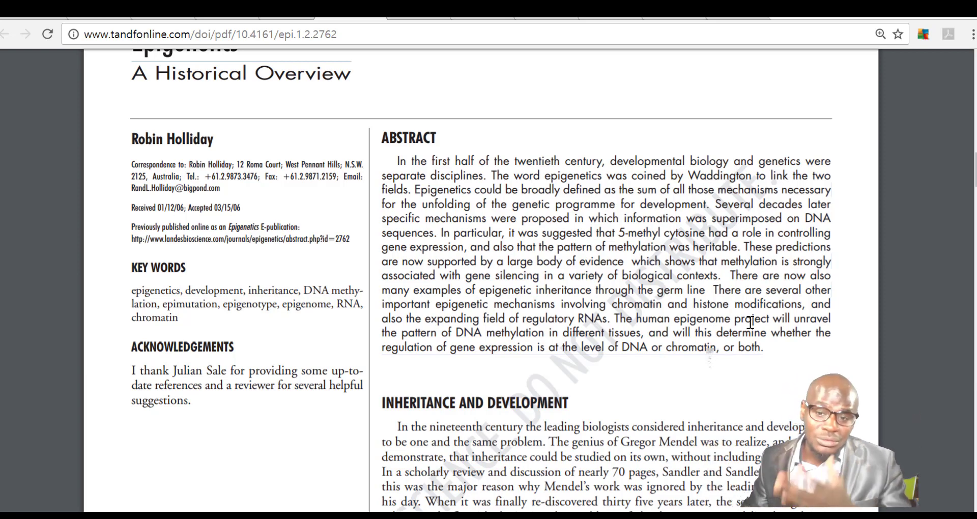
{"action": "scroll", "coordinate": [731, 344], "scroll_direction": "down", "scroll_amount": 5}
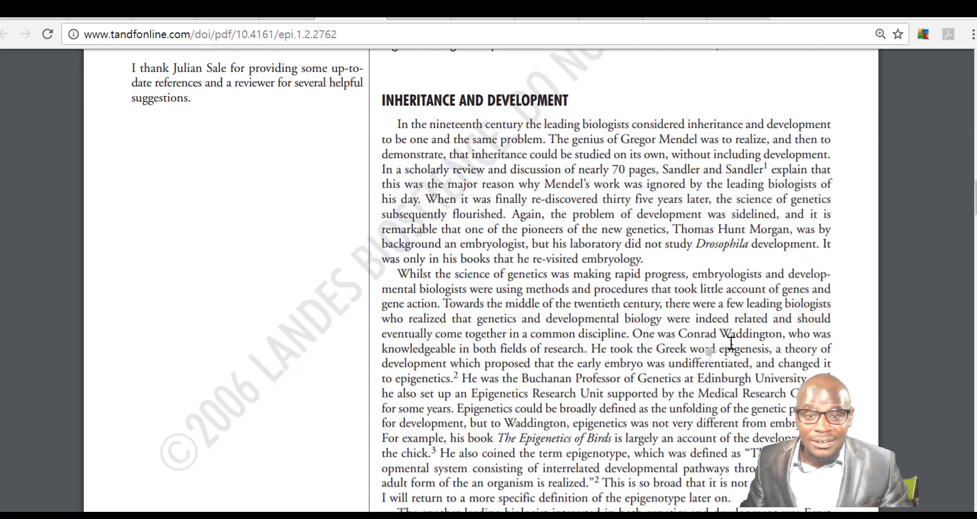
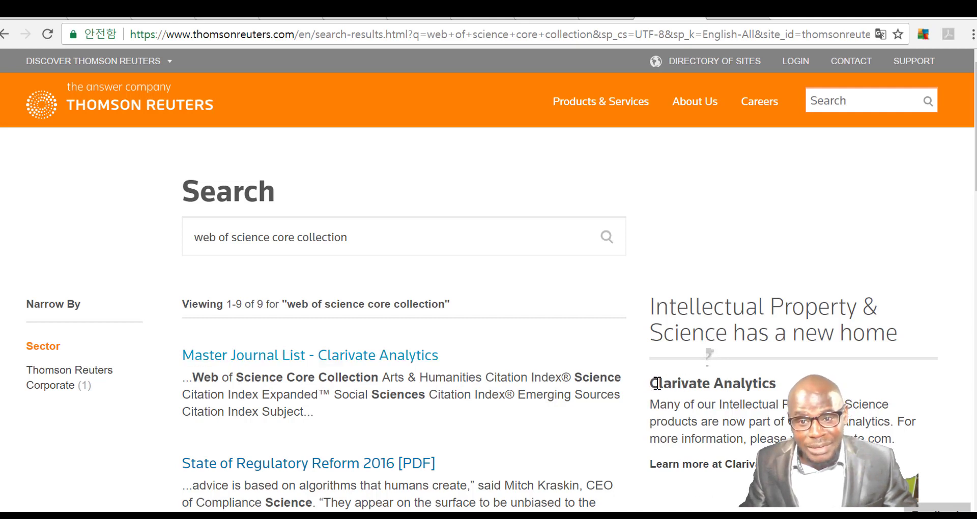
On the Thomson Reuters search page, highlight the "Clarivate Analytics" heading and the note about Intellectual Property & Science products joining it
{"action": "left_click_drag", "start_coordinate": [651, 383], "coordinate": [793, 384]}
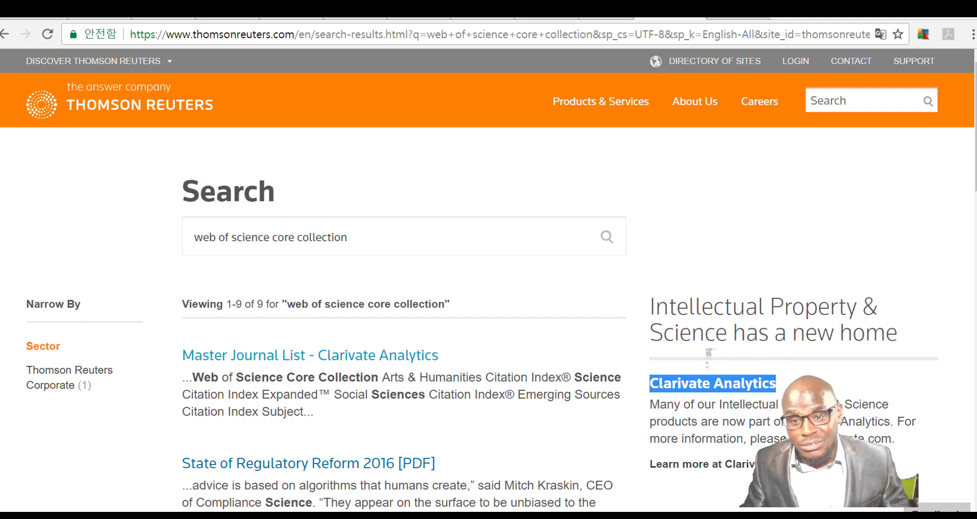
{"action": "left_click_drag", "start_coordinate": [662, 404], "coordinate": [888, 410]}
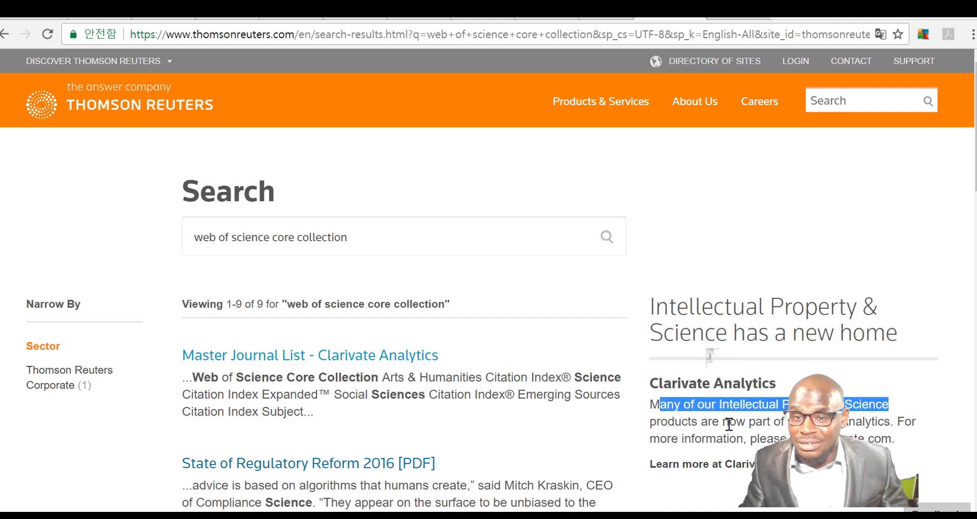
{"action": "left_click_drag", "start_coordinate": [688, 422], "coordinate": [891, 422]}
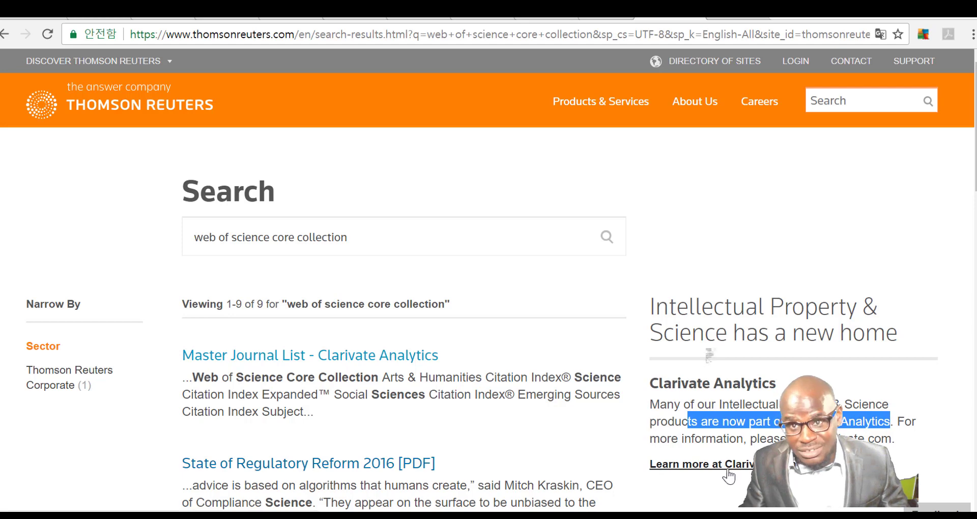
Show the already open Clarivate Analytics Master Journal List page and look through its database journal lists
{"action": "left_click", "coordinate": [733, 15]}
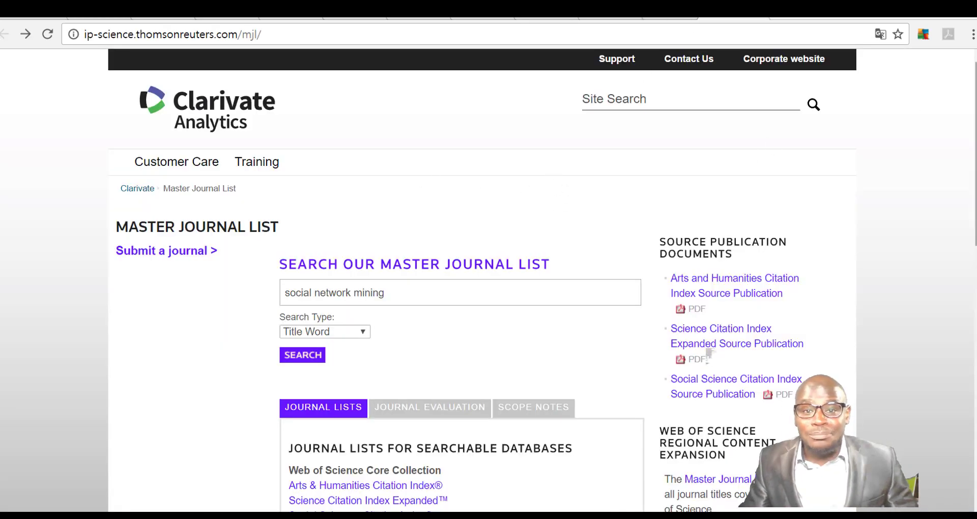
{"action": "scroll", "coordinate": [709, 351], "scroll_direction": "down", "scroll_amount": 13}
{"action": "scroll", "coordinate": [708, 355], "scroll_direction": "up", "scroll_amount": 5}
{"action": "scroll", "coordinate": [709, 355], "scroll_direction": "up", "scroll_amount": 6}
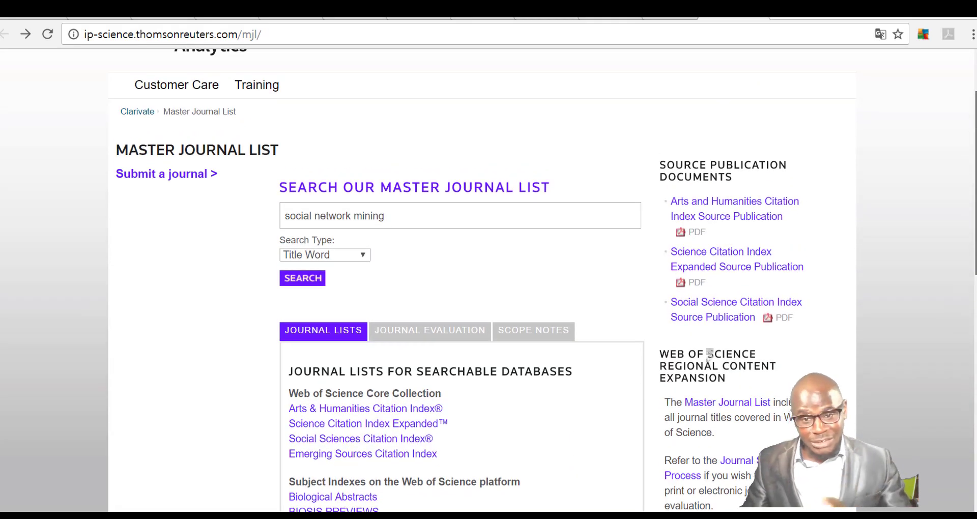
Open the "Master Journal List - Clarivate Analytics" result from the Thomson Reuters search results in a new tab and show it
{"action": "left_click", "coordinate": [644, 18]}
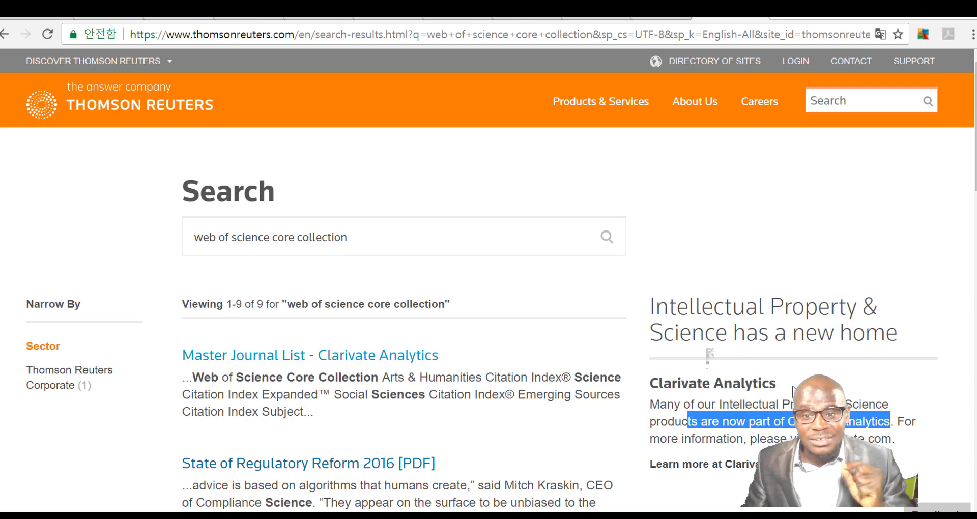
{"action": "right_click", "coordinate": [388, 356]}
{"action": "left_click", "coordinate": [416, 370]}
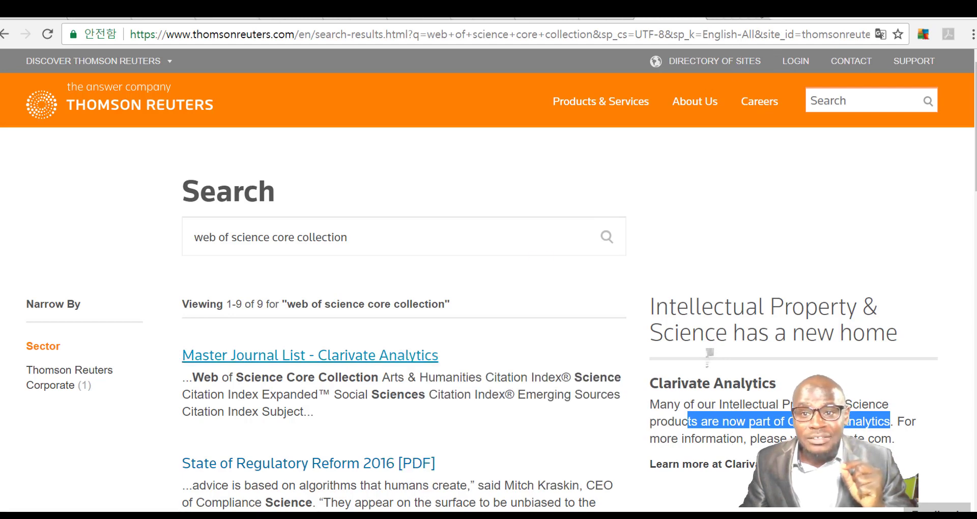
{"action": "left_click", "coordinate": [728, 20]}
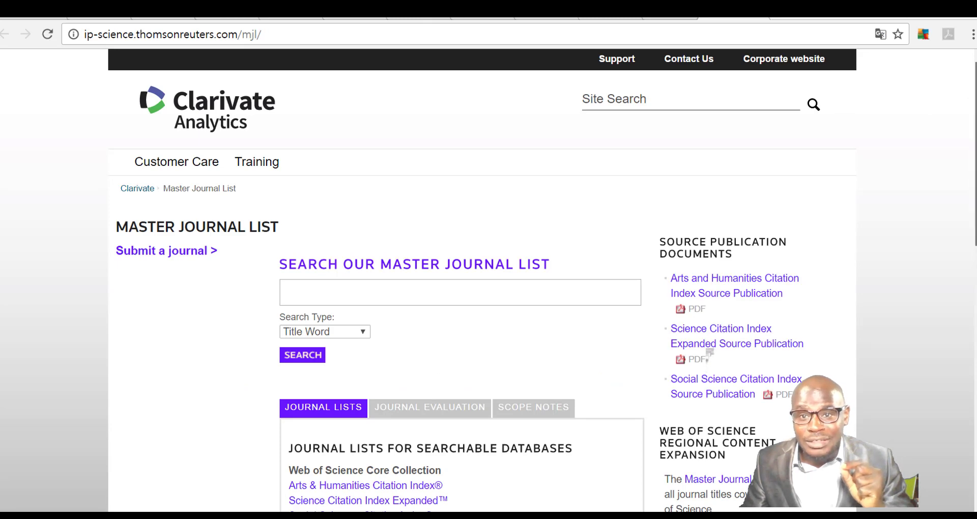
Examine the journal lists for searchable databases on the newly opened page, including Core Collection, Current Contents and chemical information products
{"action": "scroll", "coordinate": [710, 352], "scroll_direction": "down", "scroll_amount": 3}
{"action": "scroll", "coordinate": [708, 357], "scroll_direction": "down", "scroll_amount": 5}
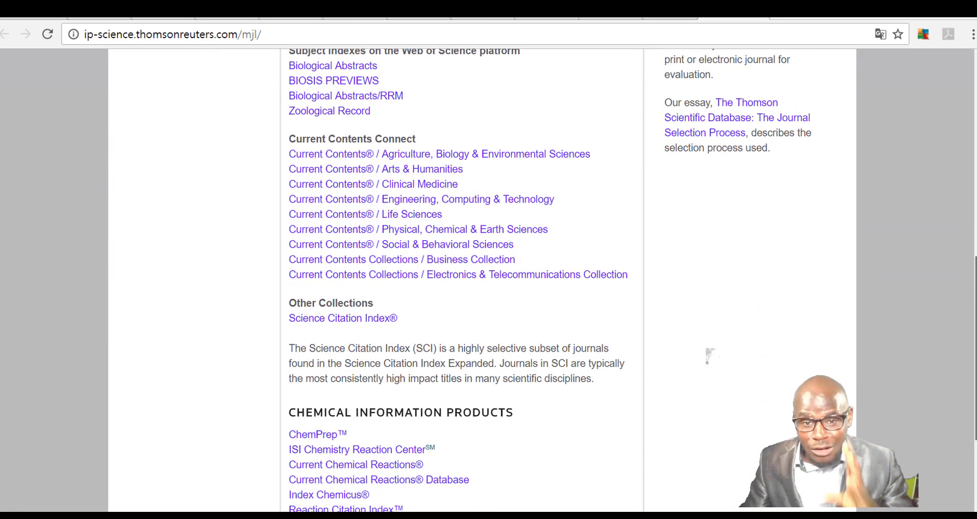
{"action": "scroll", "coordinate": [709, 355], "scroll_direction": "down", "scroll_amount": 3}
{"action": "scroll", "coordinate": [710, 355], "scroll_direction": "up", "scroll_amount": 10}
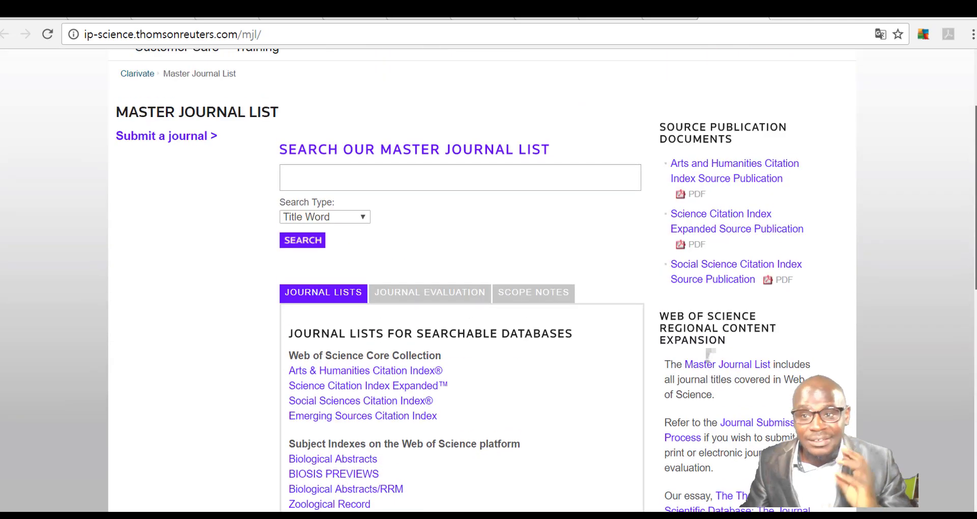
{"action": "scroll", "coordinate": [710, 355], "scroll_direction": "up", "scroll_amount": 3}
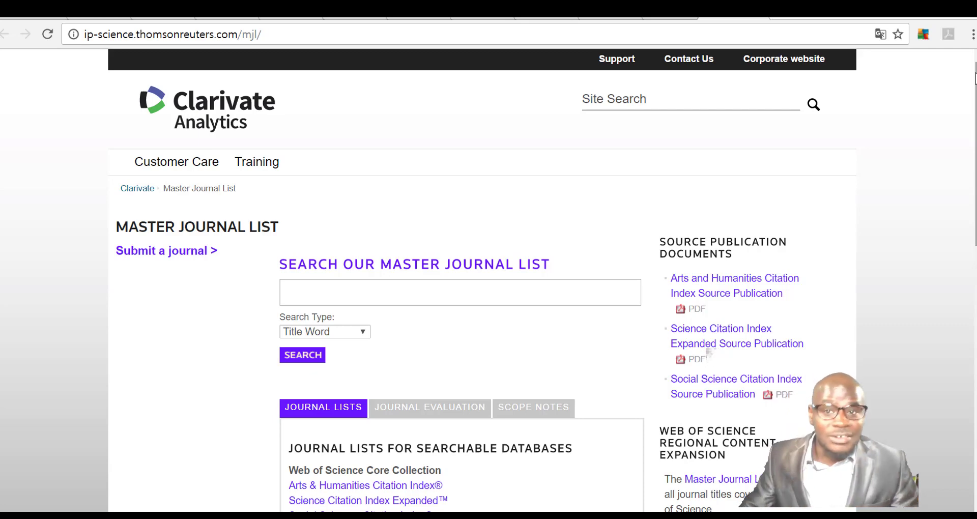
Revisit the Thomson Reuters search results and review the Web of Science Core Collection indexes on the Master Journal List page
{"action": "left_click", "coordinate": [664, 18]}
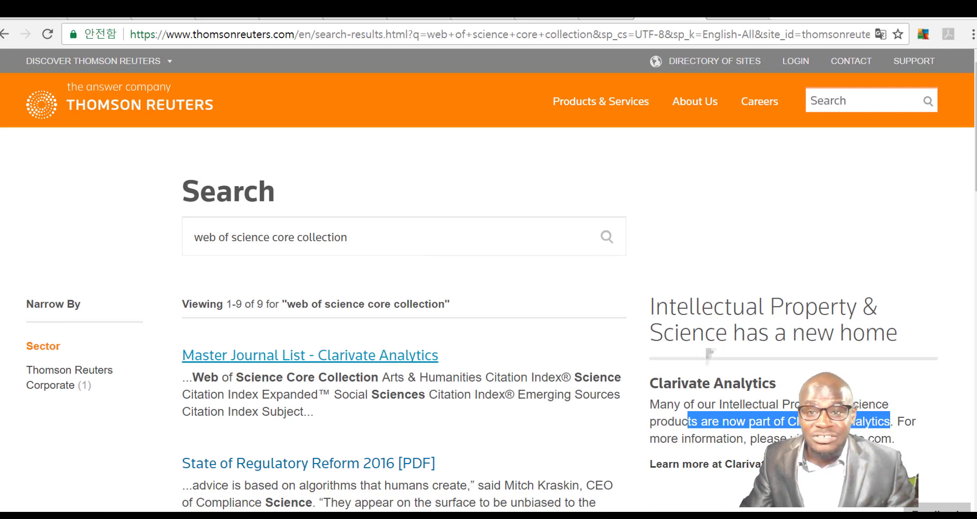
{"action": "left_click", "coordinate": [720, 17]}
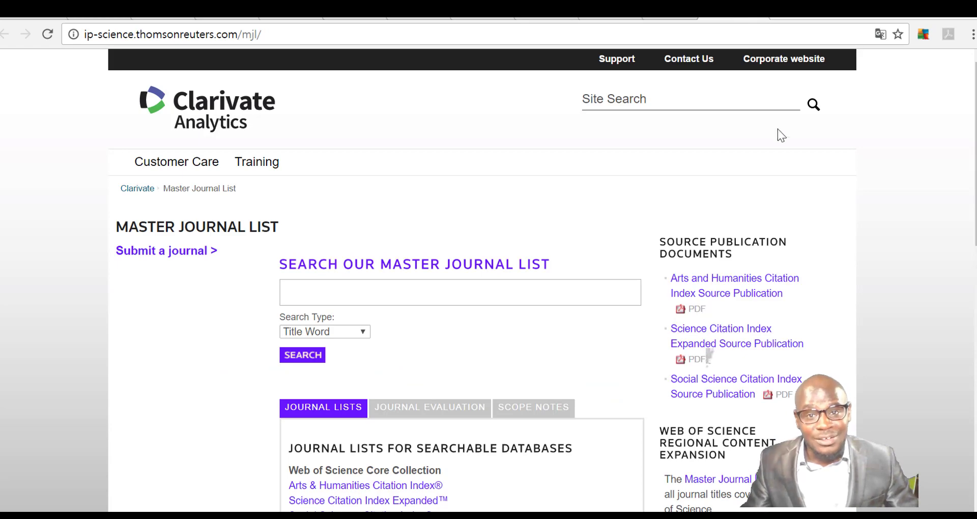
{"action": "scroll", "coordinate": [894, 260], "scroll_direction": "down", "scroll_amount": 6}
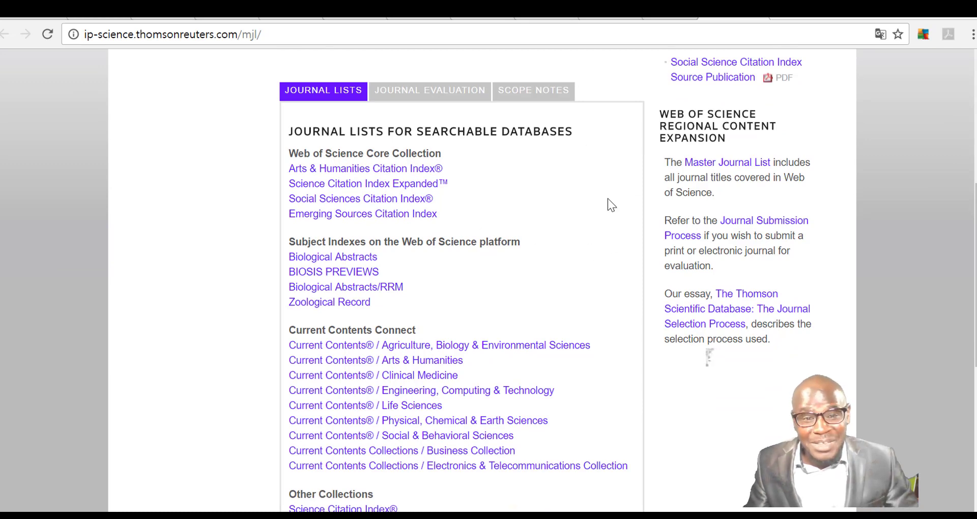
{"action": "scroll", "coordinate": [708, 355], "scroll_direction": "up", "scroll_amount": 5}
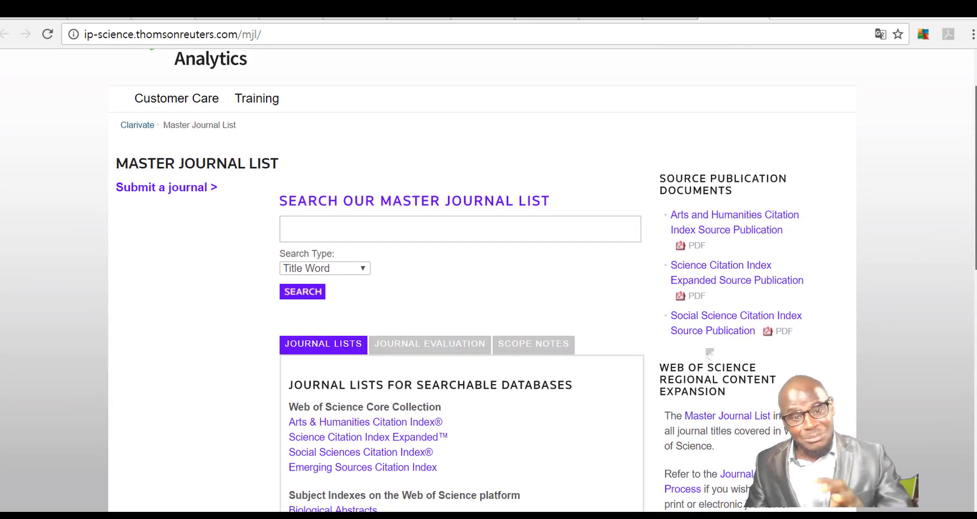
{"action": "scroll", "coordinate": [710, 354], "scroll_direction": "up", "scroll_amount": 1}
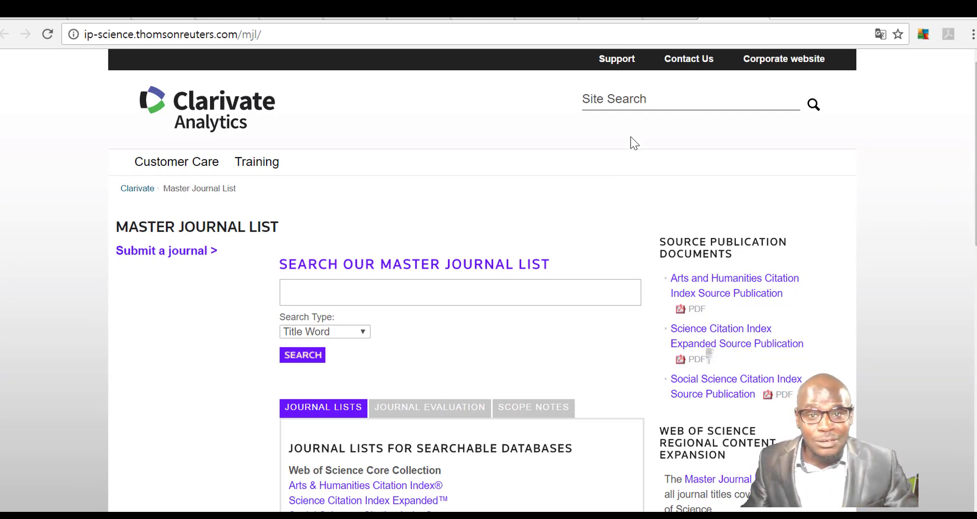
Show the Nature news article about the citation paywall and highlight part of the "NATURE" label above its title
{"action": "left_click", "coordinate": [536, 18]}
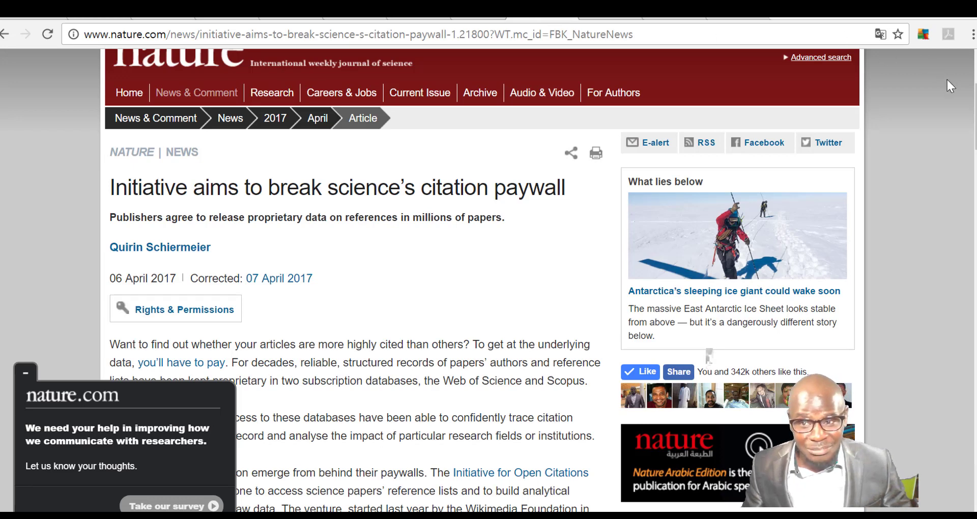
{"action": "scroll", "coordinate": [712, 127], "scroll_direction": "up", "scroll_amount": 3}
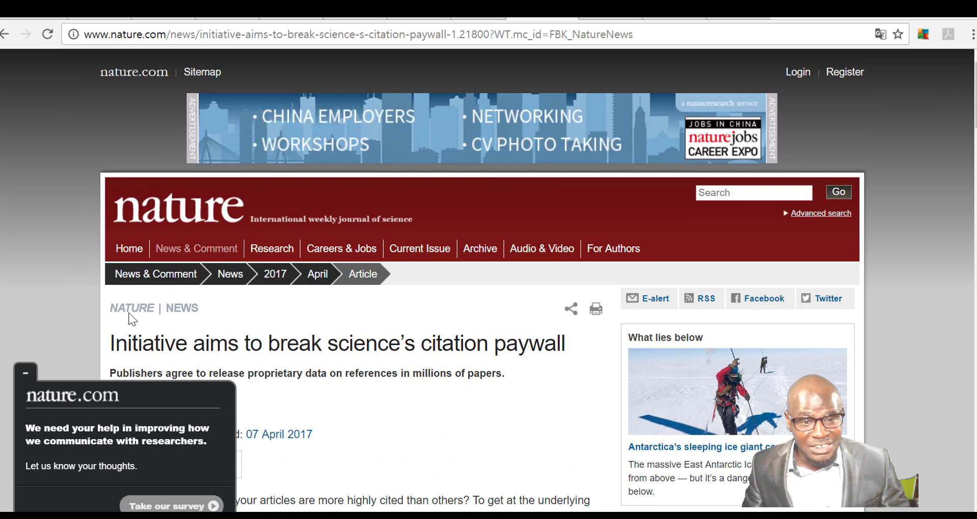
{"action": "left_click_drag", "start_coordinate": [138, 308], "coordinate": [109, 308]}
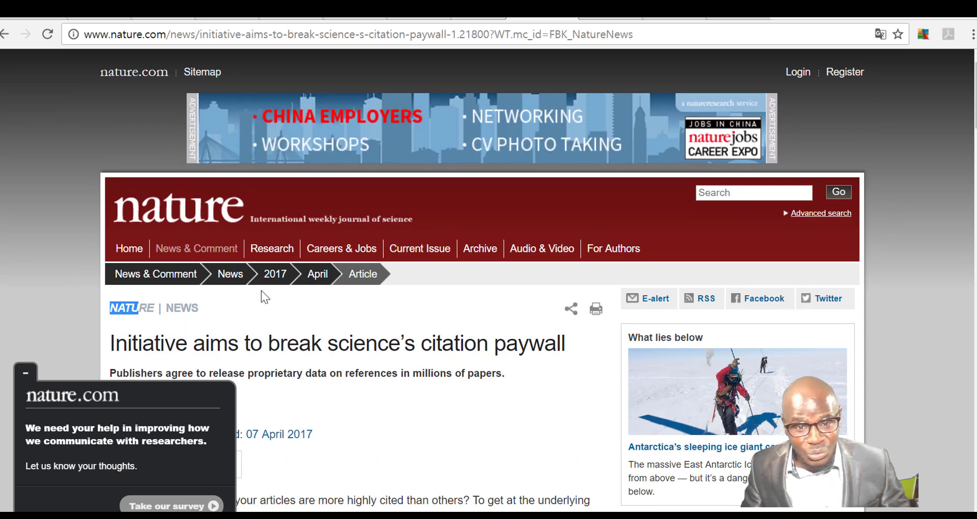
Highlight the article title "Initiative aims to break science's citation paywall" and look down to the "Spot and fix errors" section
{"action": "scroll", "coordinate": [973, 163], "scroll_direction": "down", "scroll_amount": 3}
{"action": "left_click_drag", "start_coordinate": [976, 119], "coordinate": [976, 125]}
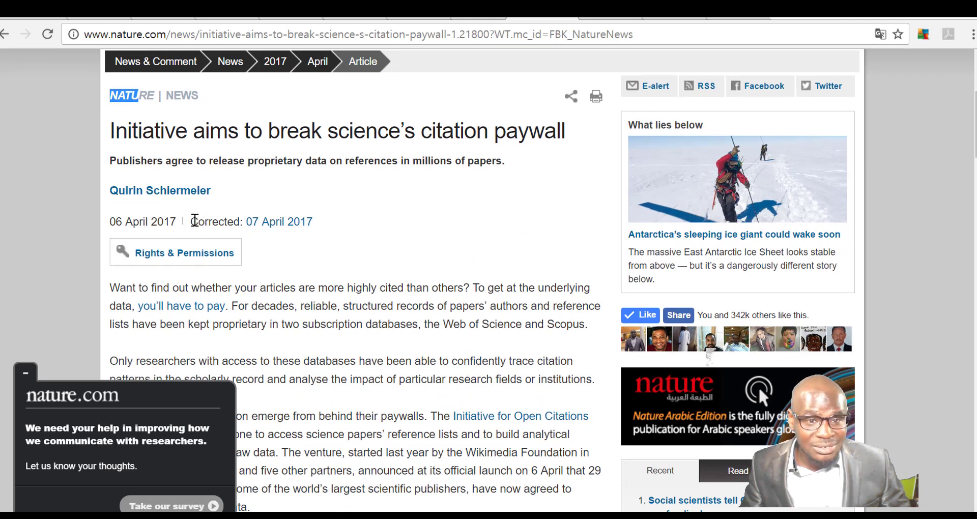
{"action": "left_click_drag", "start_coordinate": [199, 221], "coordinate": [192, 222]}
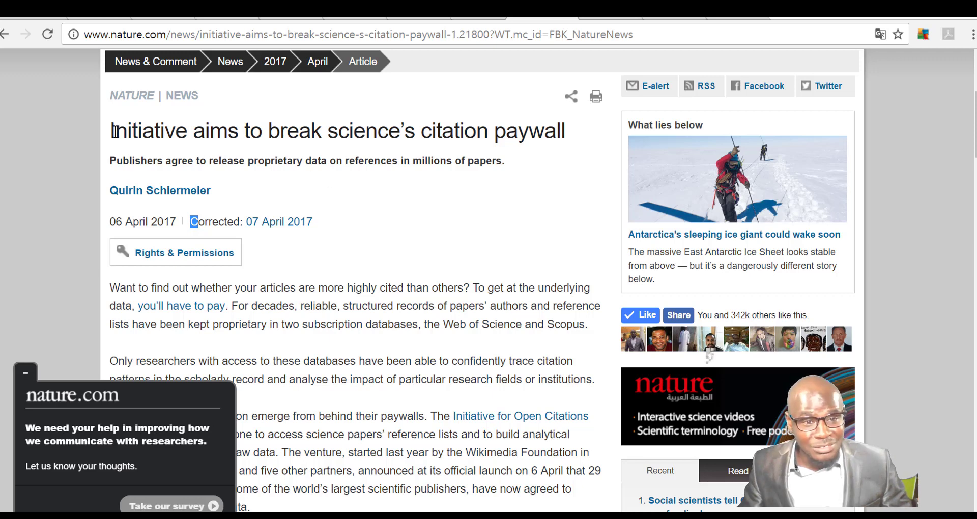
{"action": "left_click_drag", "start_coordinate": [111, 132], "coordinate": [563, 150]}
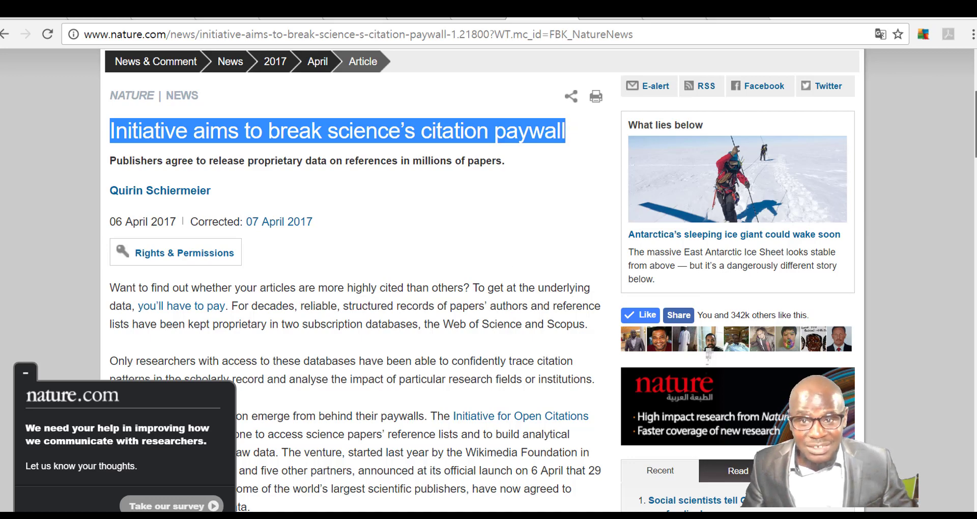
{"action": "scroll", "coordinate": [708, 355], "scroll_direction": "down", "scroll_amount": 8}
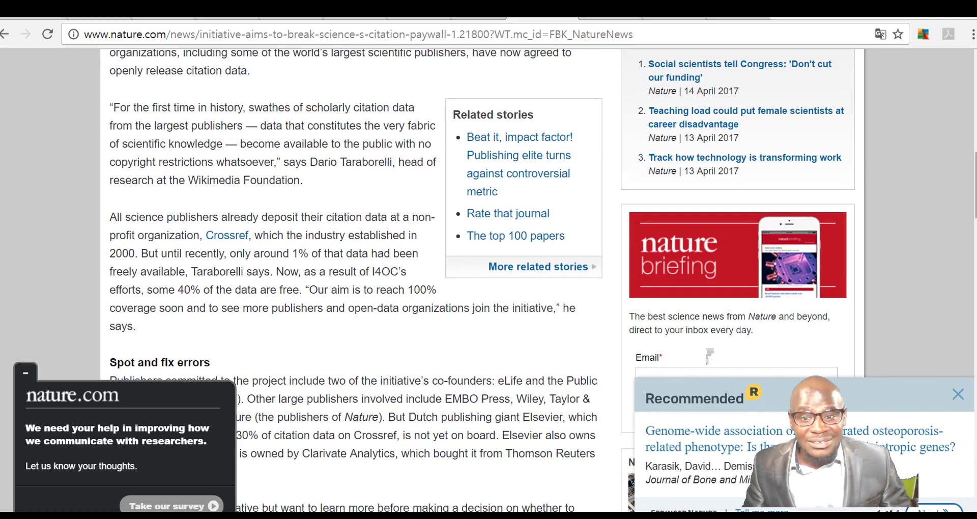
Show the Thomson Reuters search results and the Master Journal List once more, and return to the Nature article
{"action": "left_click", "coordinate": [669, 18]}
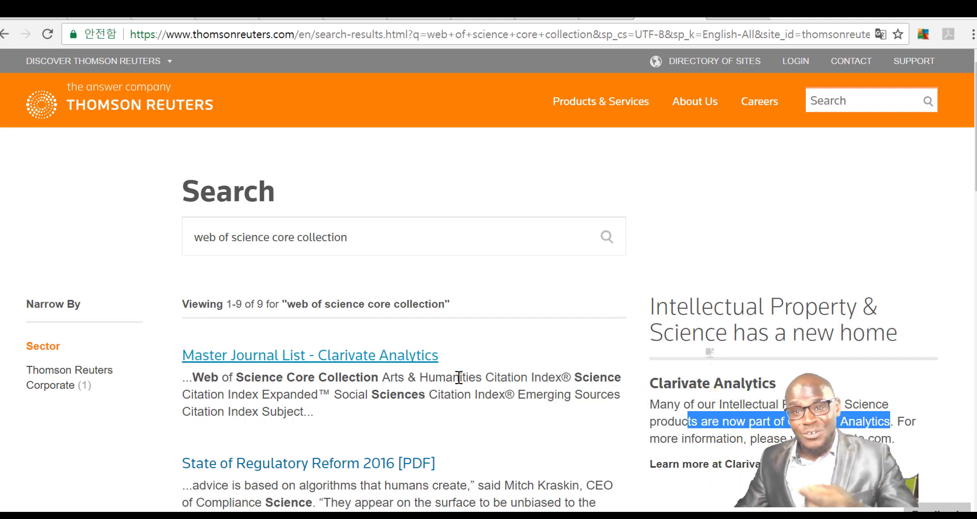
{"action": "left_click", "coordinate": [717, 20]}
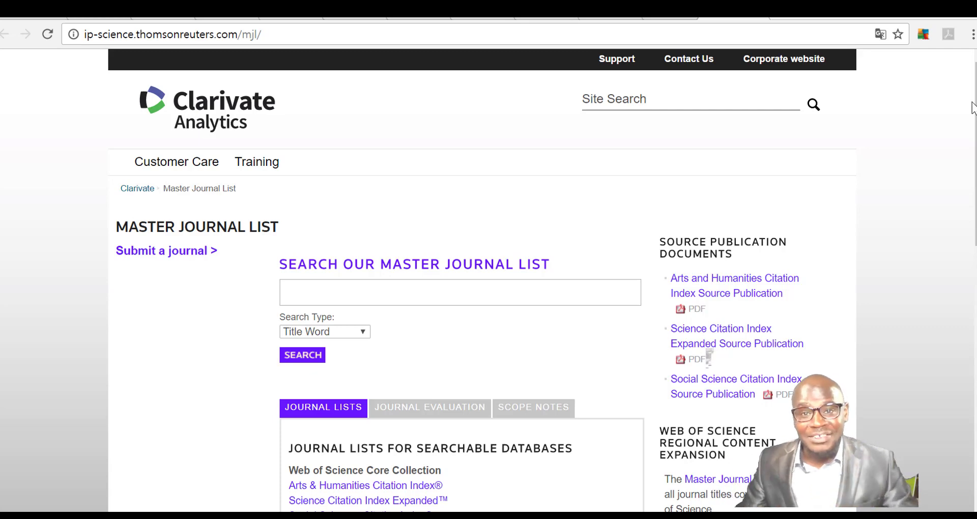
{"action": "left_click", "coordinate": [535, 17]}
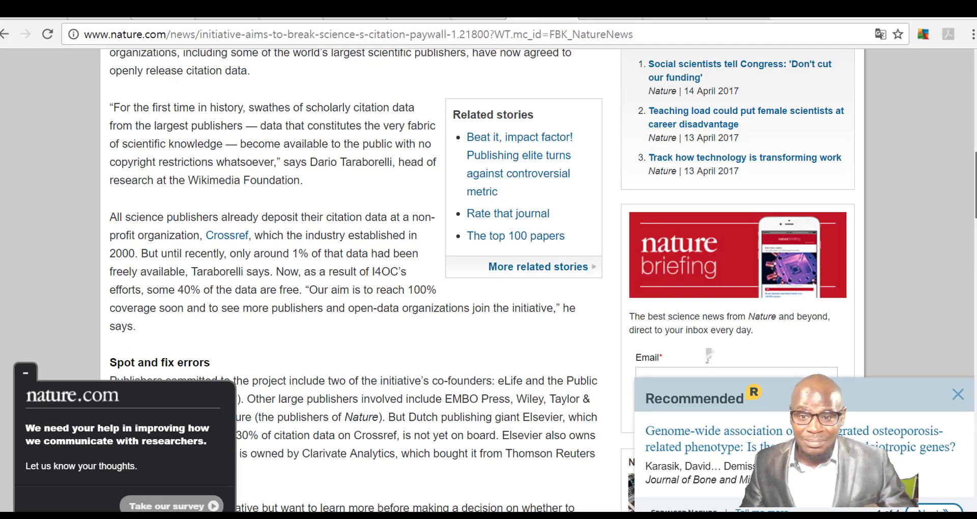
Clear the title highlight, highlight the subtitle "Publishers agree to release proprietary data on references in millions of papers." and deselect it
{"action": "scroll", "coordinate": [709, 355], "scroll_direction": "up", "scroll_amount": 15}
{"action": "scroll", "coordinate": [708, 355], "scroll_direction": "down", "scroll_amount": 2}
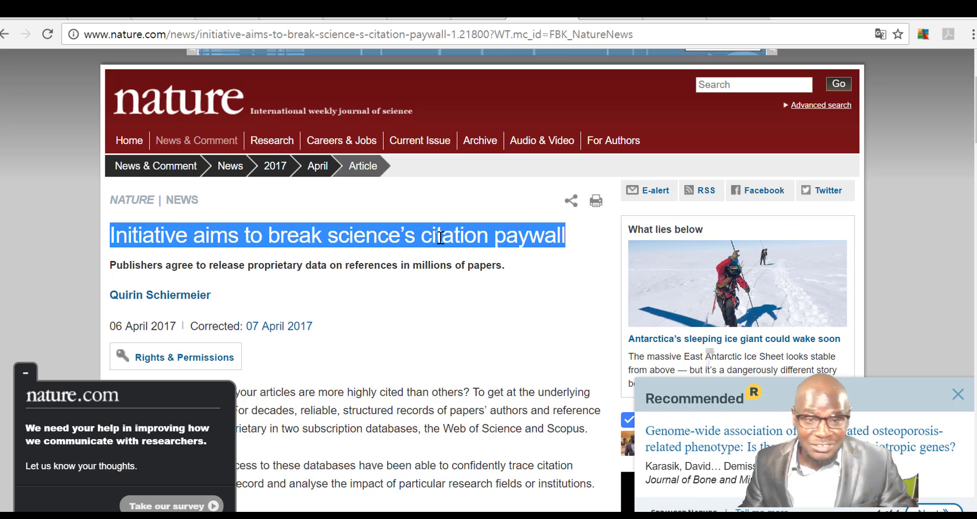
{"action": "left_click", "coordinate": [357, 324]}
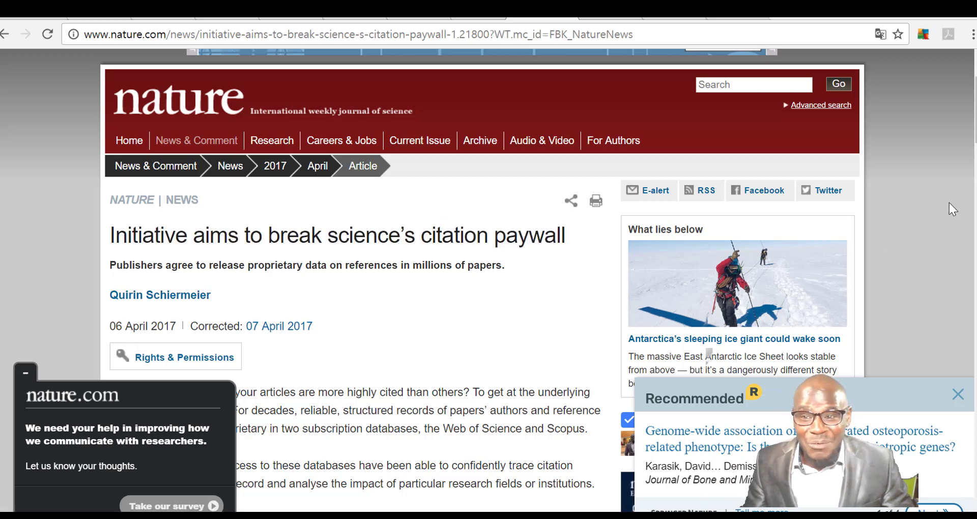
{"action": "scroll", "coordinate": [710, 353], "scroll_direction": "down", "scroll_amount": 2}
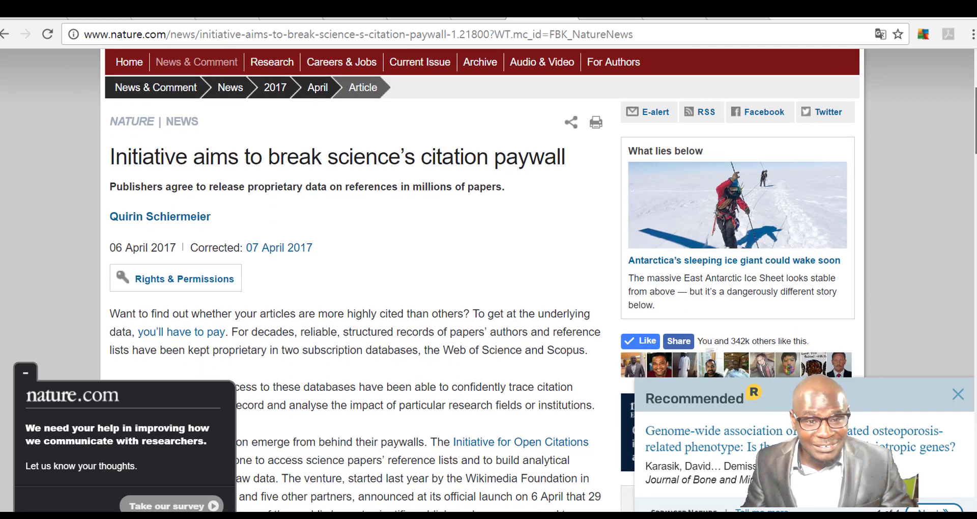
{"action": "double_click", "coordinate": [127, 186]}
{"action": "left_click_drag", "start_coordinate": [225, 186], "coordinate": [364, 194]}
{"action": "left_click_drag", "start_coordinate": [430, 196], "coordinate": [512, 189]}
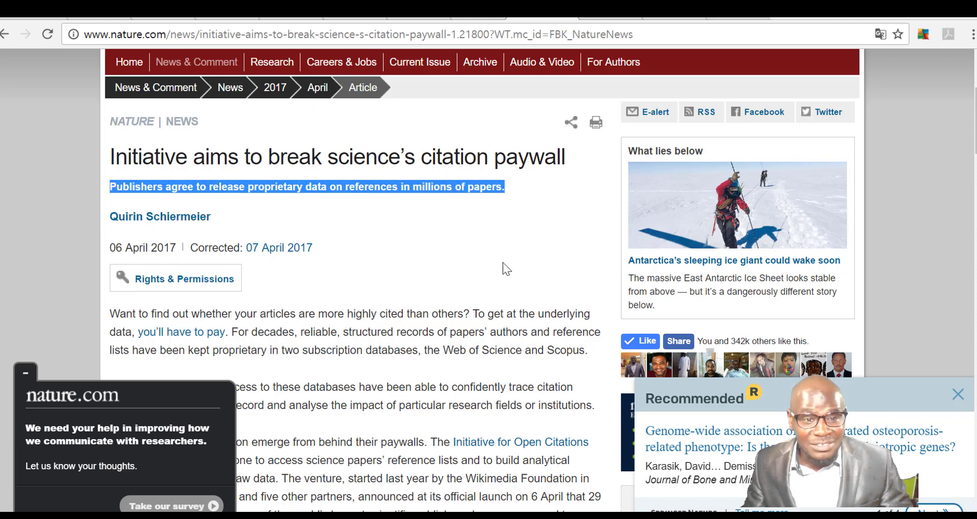
{"action": "left_click", "coordinate": [467, 267]}
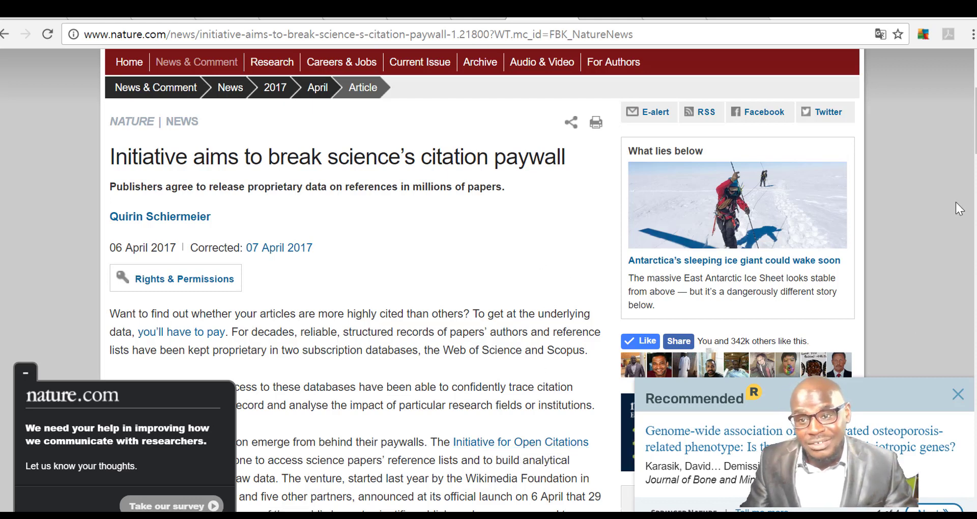
Dismiss the recommended article on the Nature page and switch to the PowerPoint slide about data collection from Web of Science
{"action": "left_click", "coordinate": [958, 393]}
{"action": "left_click_drag", "start_coordinate": [976, 138], "coordinate": [976, 116]}
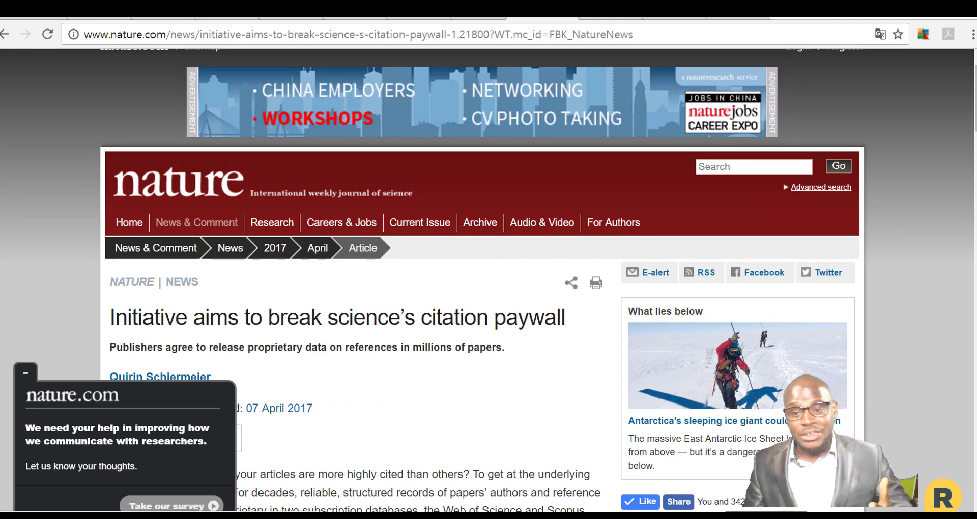
{"action": "mouse_move", "coordinate": [743, 517]}
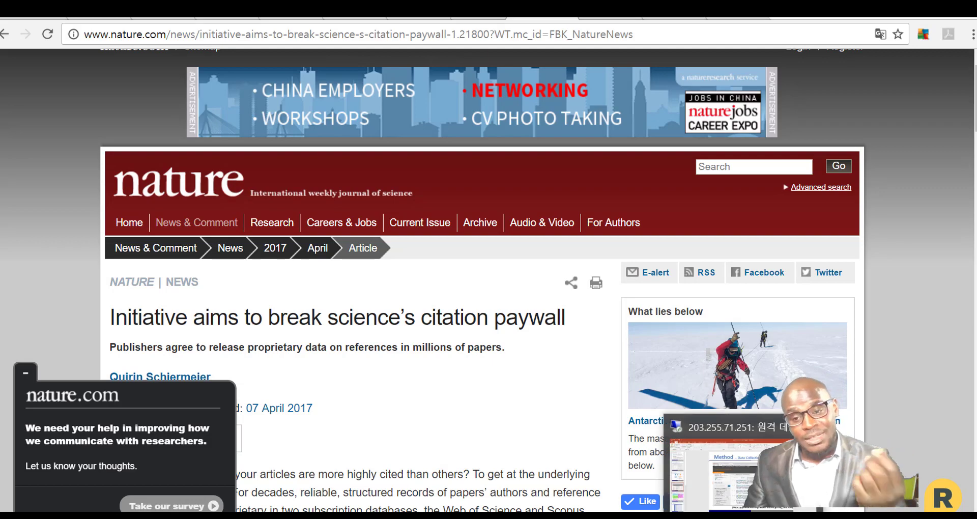
{"action": "left_click", "coordinate": [733, 474]}
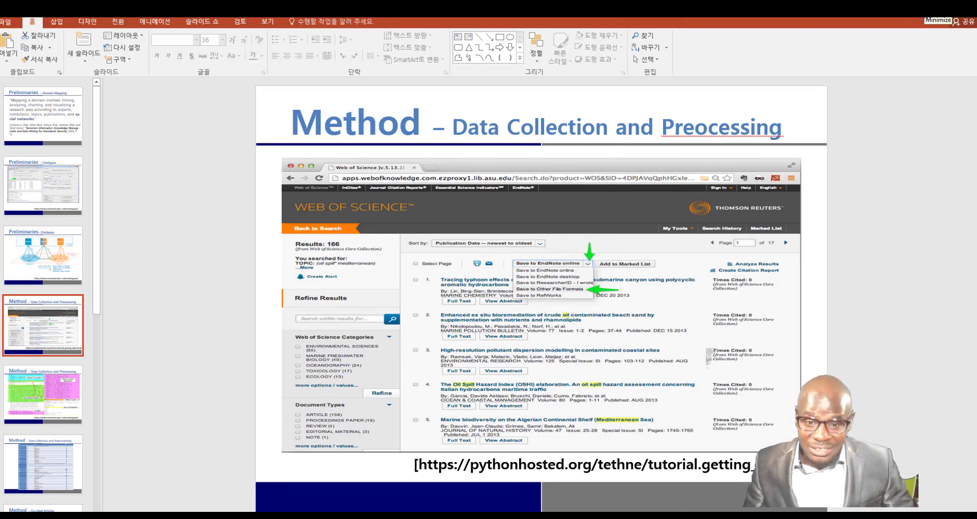
Switch to the text editor with download-CitingArticles.txt and highlight its opening line, "FN Thomson Reuters Web of Science??VR 1.0"
{"action": "left_click", "coordinate": [923, 19]}
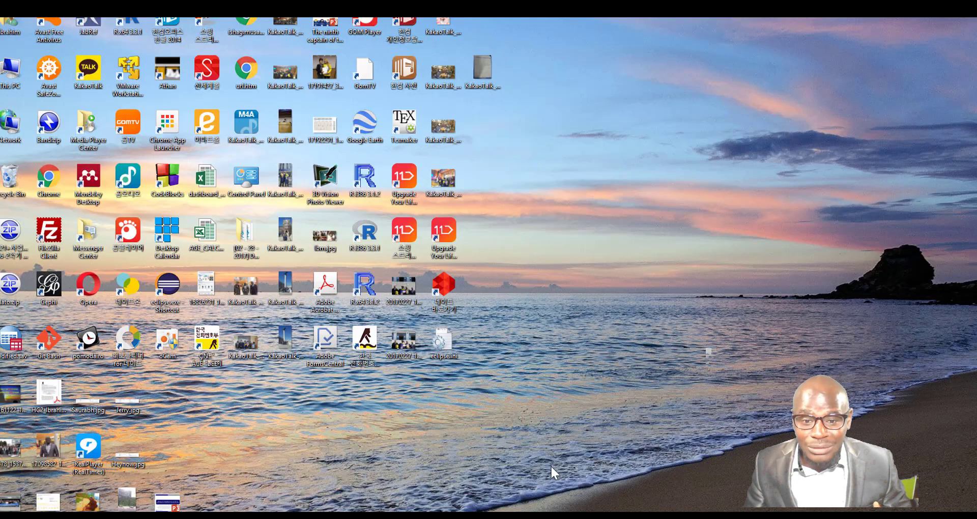
{"action": "key", "text": "alt+Tab"}
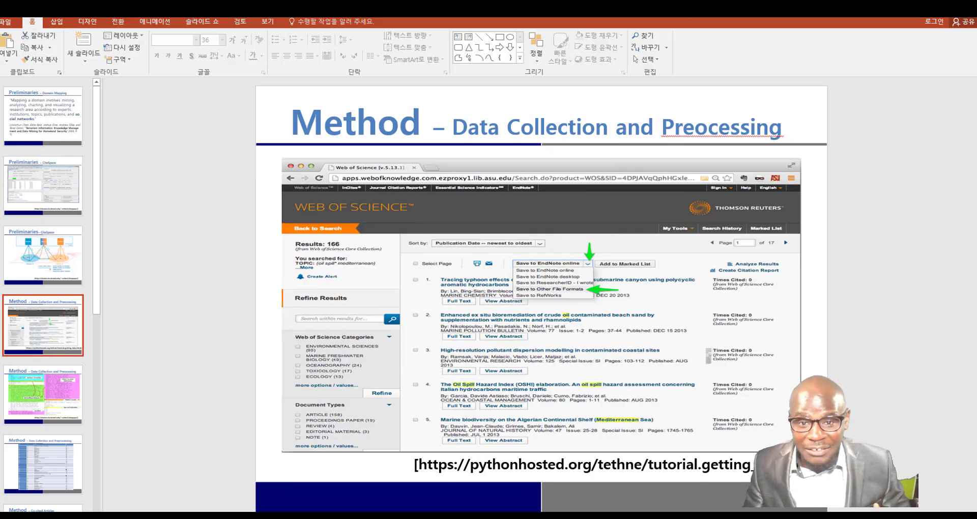
{"action": "key", "text": "alt+Tab"}
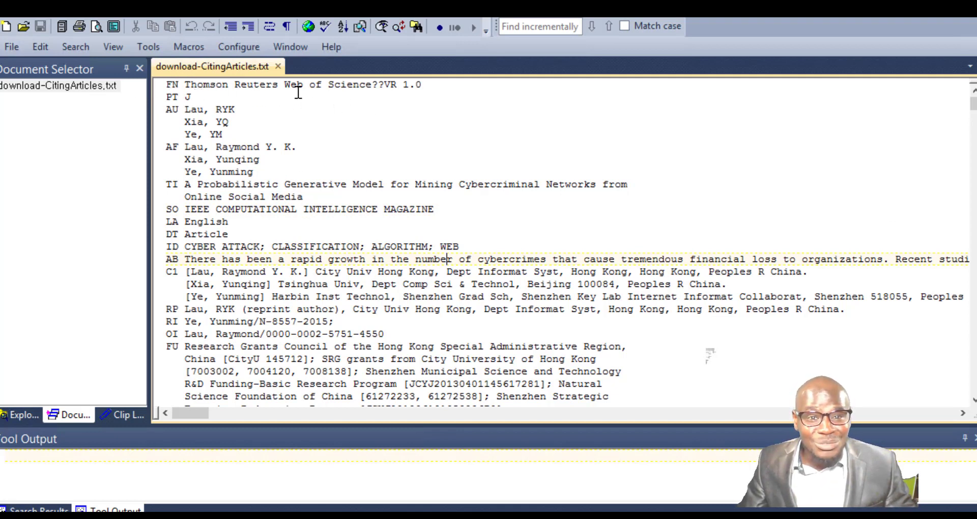
{"action": "triple_click", "coordinate": [415, 85]}
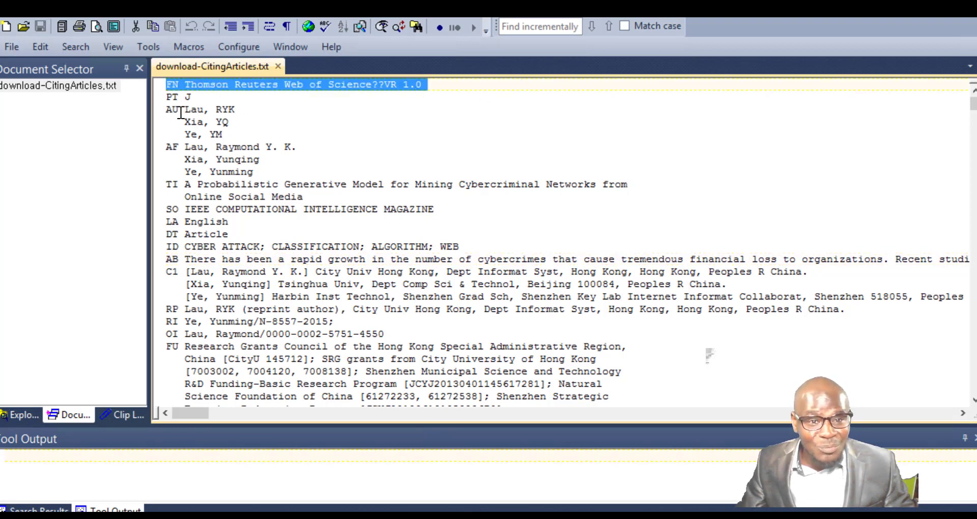
Highlight the AU and PT tags and the abbreviated author names of the first record, and mark its AF tag
{"action": "left_click_drag", "start_coordinate": [182, 111], "coordinate": [168, 111]}
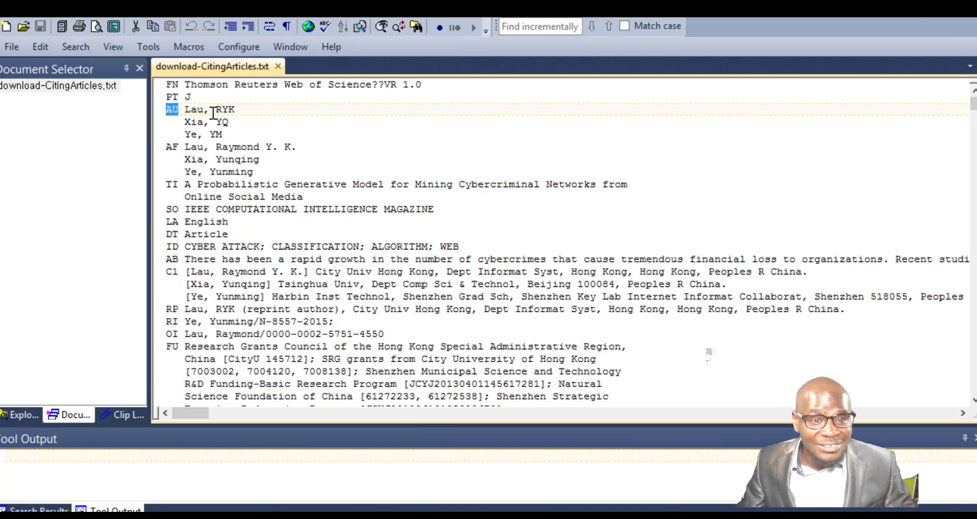
{"action": "left_click", "coordinate": [173, 96]}
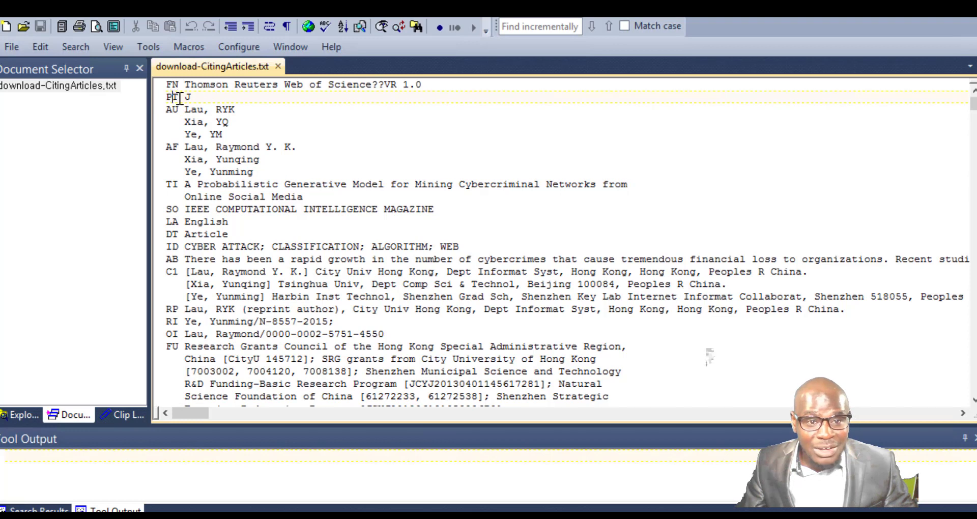
{"action": "double_click", "coordinate": [173, 96]}
{"action": "left_click", "coordinate": [194, 98]}
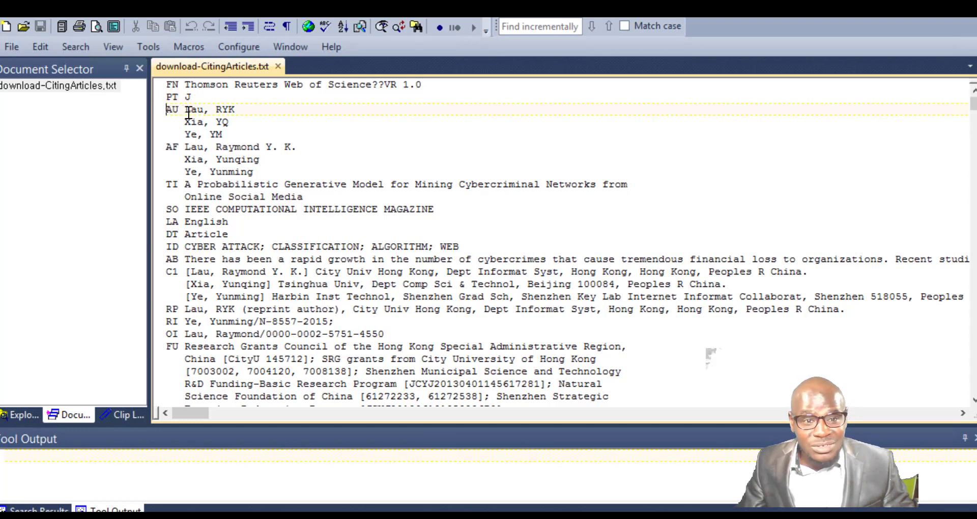
{"action": "left_click", "coordinate": [190, 110]}
{"action": "left_click_drag", "start_coordinate": [191, 111], "coordinate": [223, 134]}
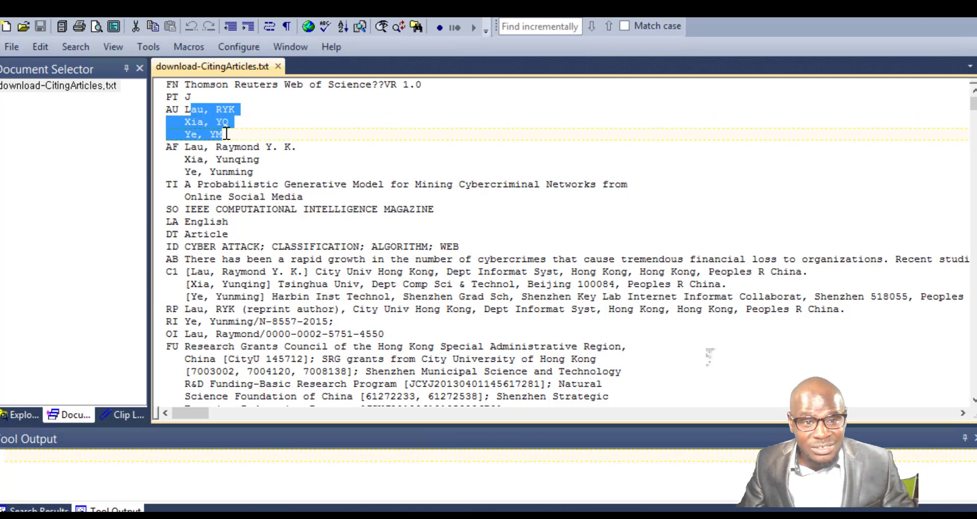
{"action": "left_click", "coordinate": [172, 148]}
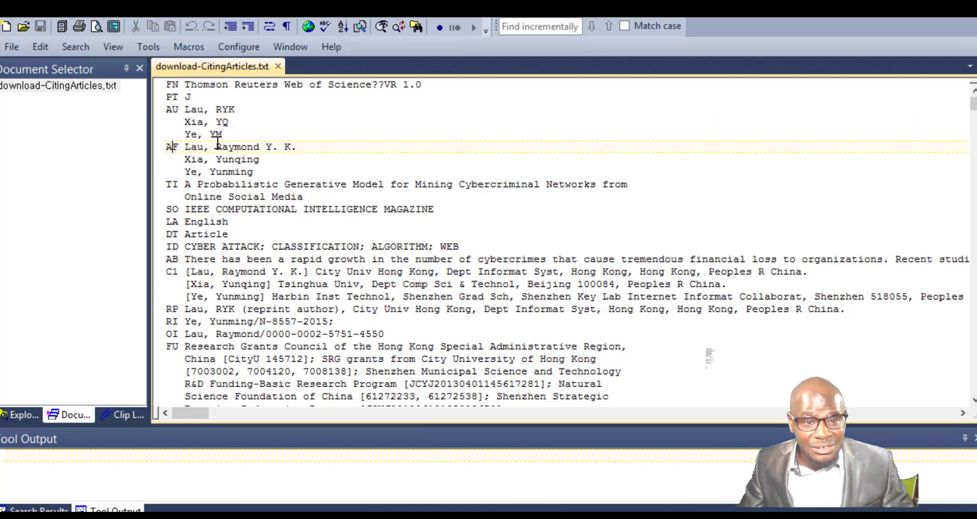
Highlight the first record's TI tag and title text, and mark its SO source and LA language fields
{"action": "double_click", "coordinate": [171, 184]}
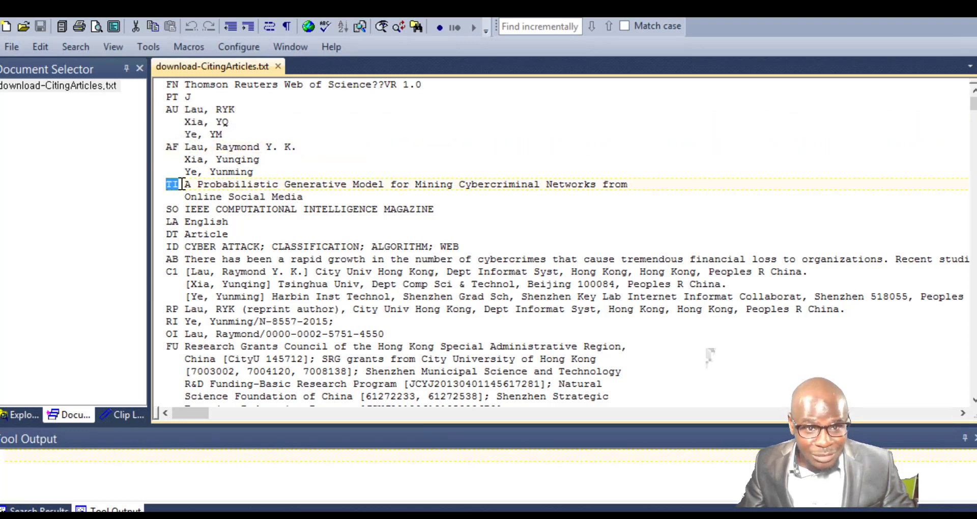
{"action": "left_click", "coordinate": [174, 196]}
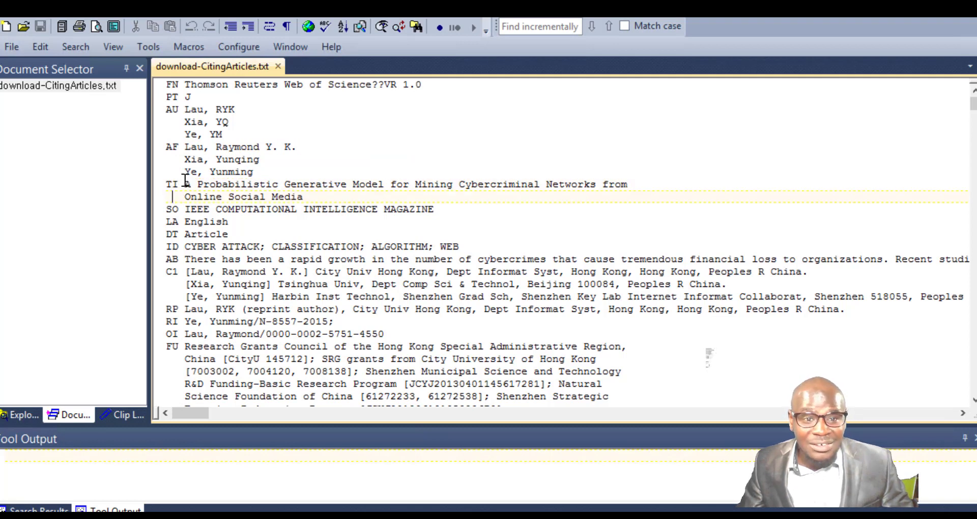
{"action": "left_click_drag", "start_coordinate": [186, 183], "coordinate": [313, 200]}
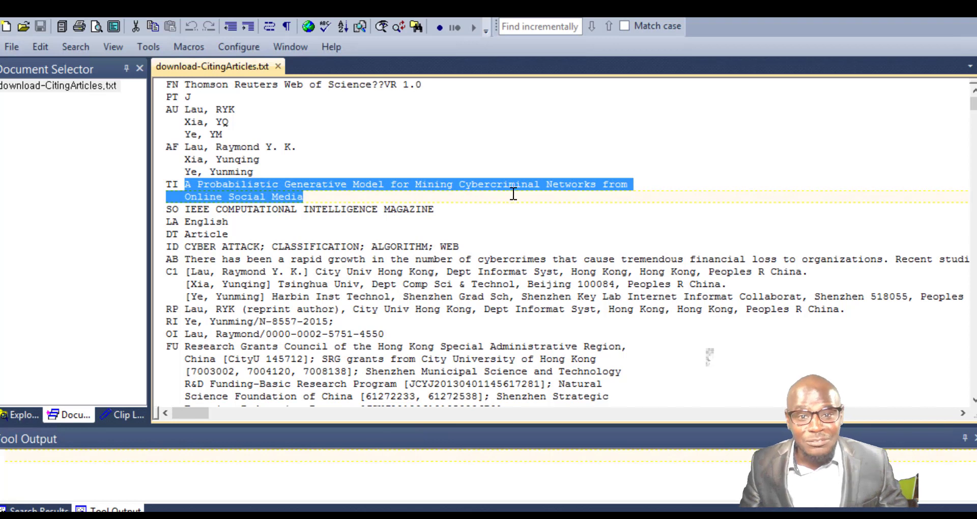
{"action": "left_click", "coordinate": [212, 213]}
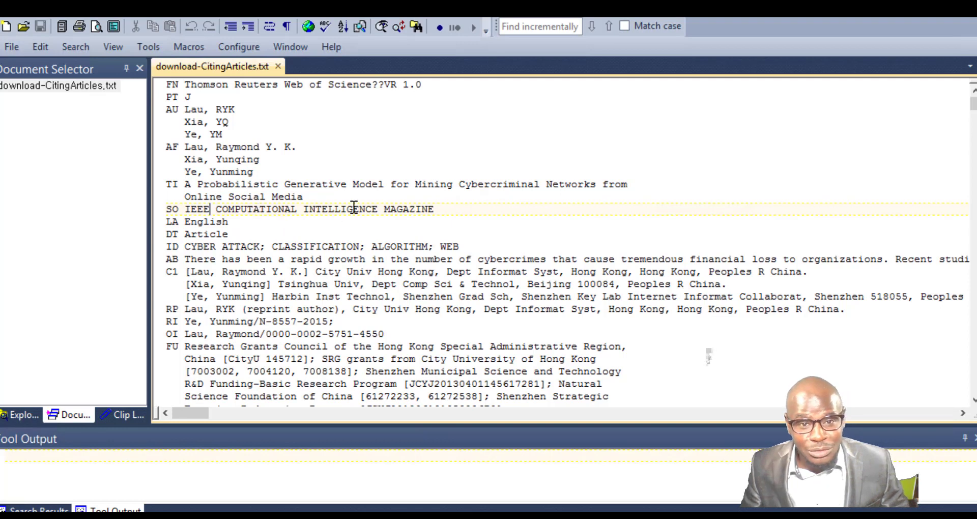
{"action": "left_click", "coordinate": [372, 209]}
{"action": "left_click", "coordinate": [185, 222]}
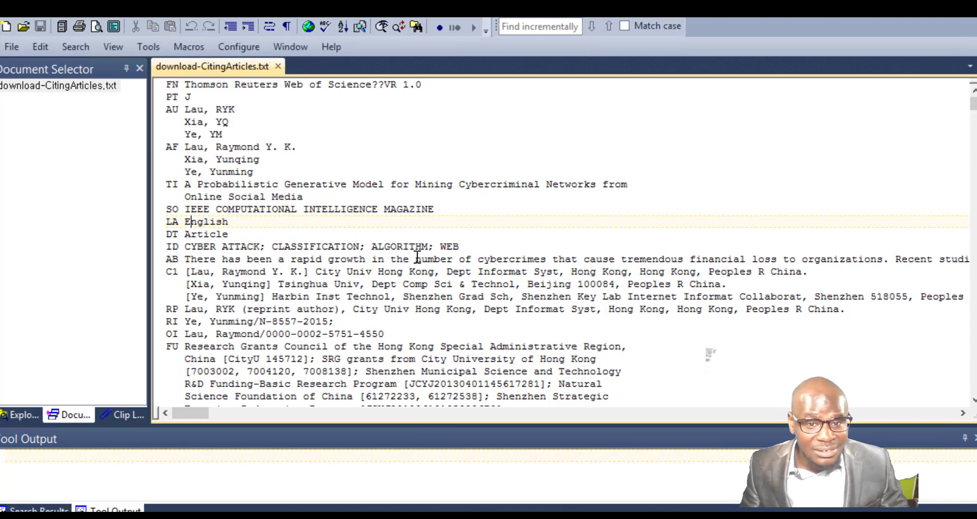
Point out the first record's ID keywords, DT document type, AB abstract and C1 address fields
{"action": "left_click_drag", "start_coordinate": [461, 247], "coordinate": [283, 248]}
{"action": "left_click", "coordinate": [248, 258]}
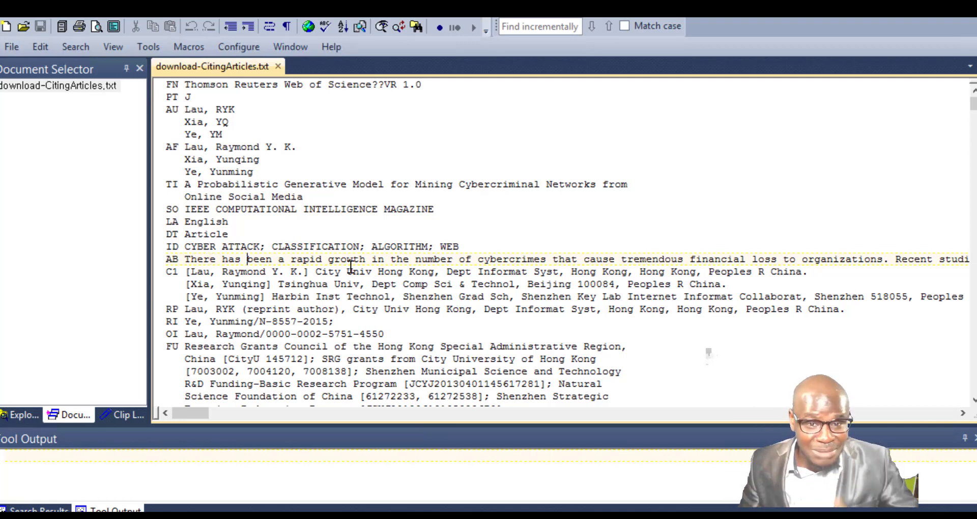
{"action": "left_click", "coordinate": [404, 246]}
{"action": "left_click", "coordinate": [239, 235]}
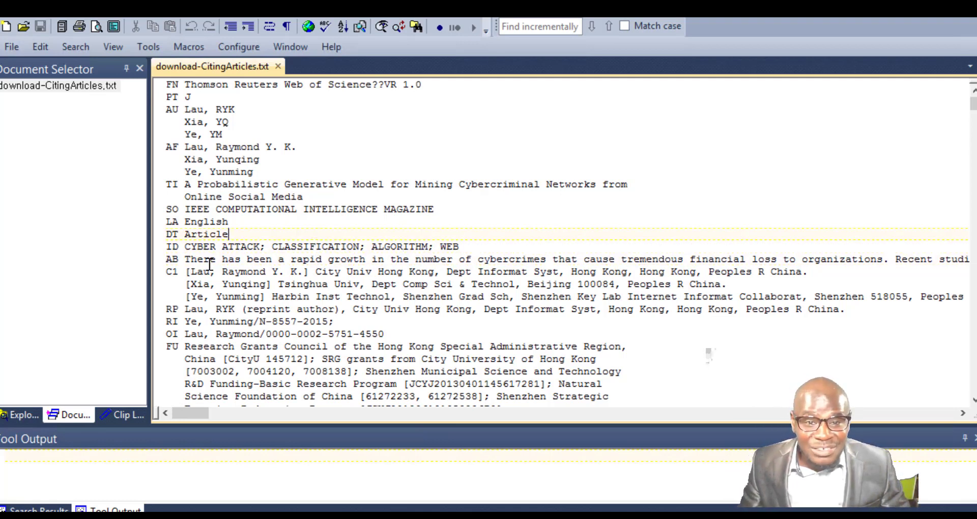
{"action": "left_click", "coordinate": [186, 259]}
{"action": "left_click_drag", "start_coordinate": [186, 261], "coordinate": [437, 254]}
{"action": "left_click", "coordinate": [305, 283]}
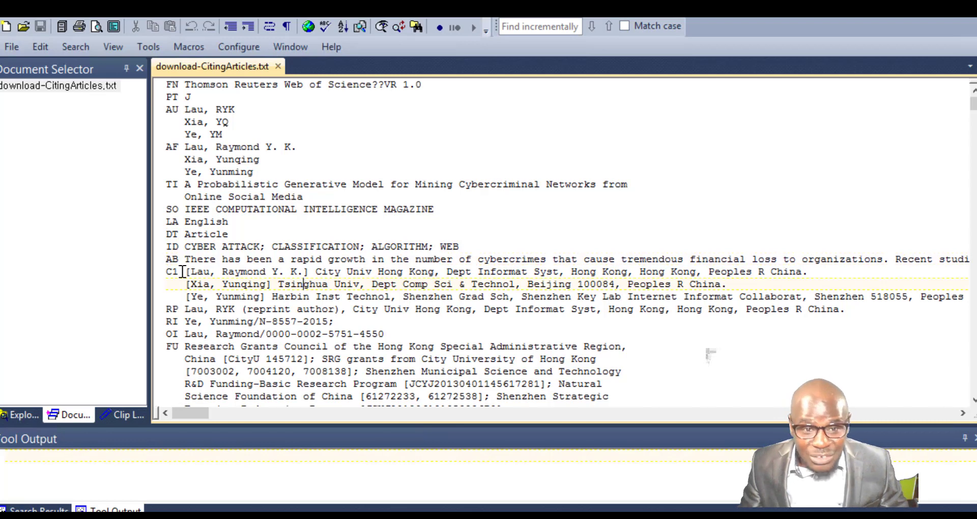
{"action": "left_click", "coordinate": [178, 274]}
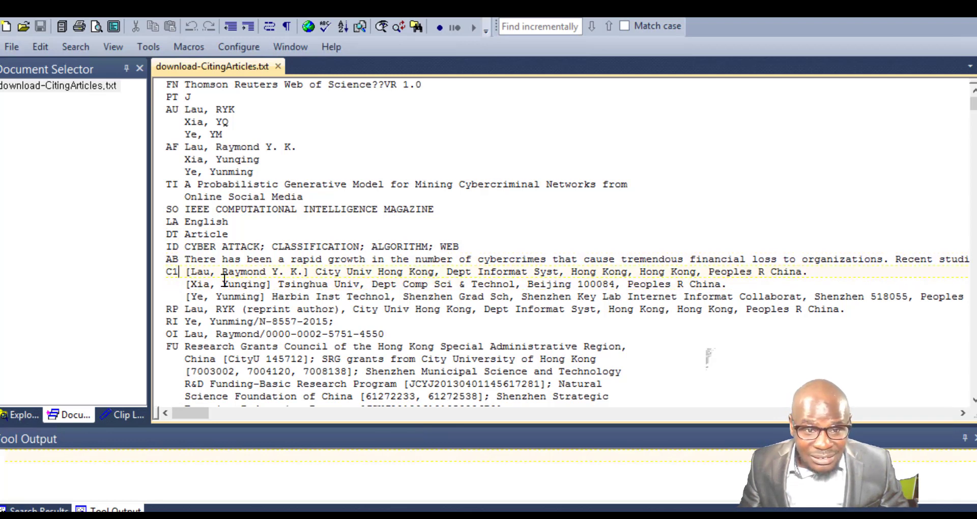
Find the first record's CR tag, highlight the first cited reference in full and mark its DOI
{"action": "scroll", "coordinate": [280, 292], "scroll_direction": "down", "scroll_amount": 2}
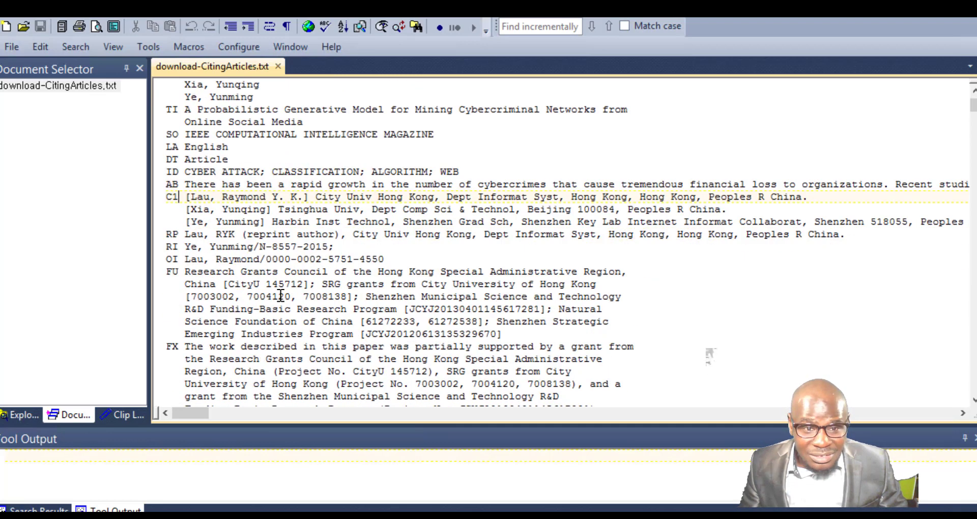
{"action": "scroll", "coordinate": [311, 298], "scroll_direction": "down", "scroll_amount": 3}
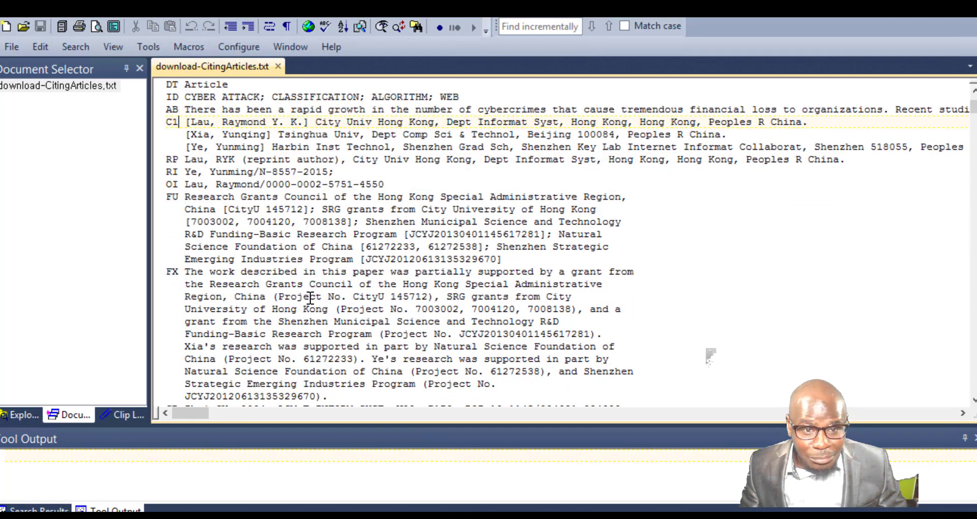
{"action": "scroll", "coordinate": [308, 304], "scroll_direction": "down", "scroll_amount": 6}
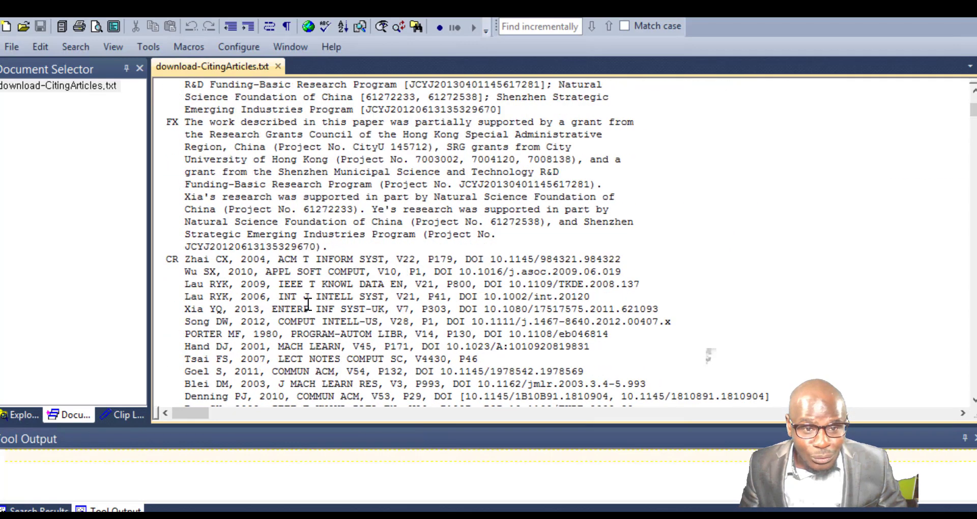
{"action": "left_click", "coordinate": [175, 185]}
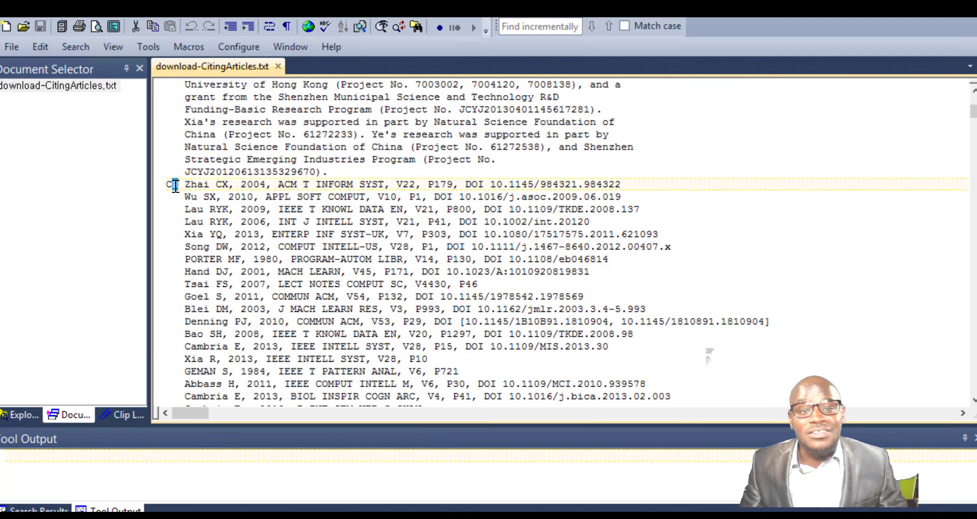
{"action": "left_click", "coordinate": [198, 184]}
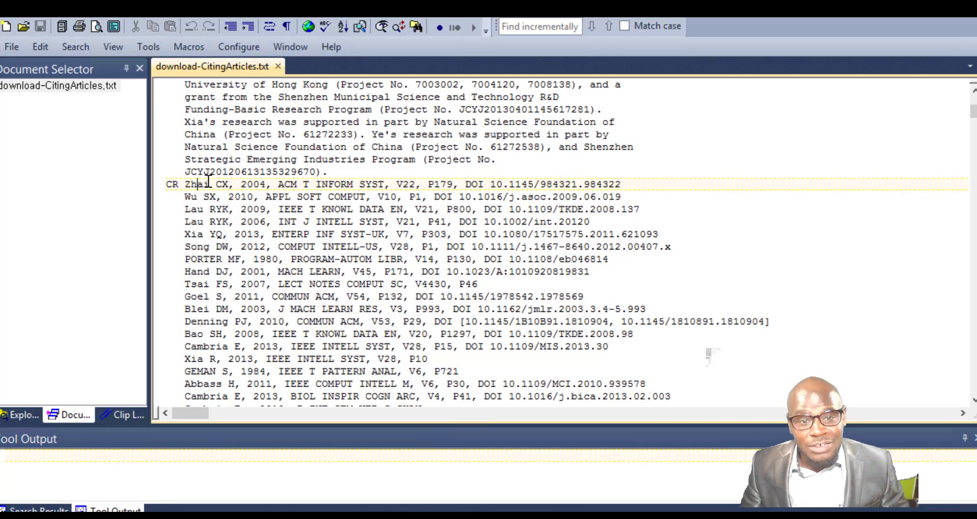
{"action": "left_click_drag", "start_coordinate": [185, 183], "coordinate": [622, 183]}
{"action": "left_click", "coordinate": [419, 201]}
{"action": "left_click", "coordinate": [466, 185]}
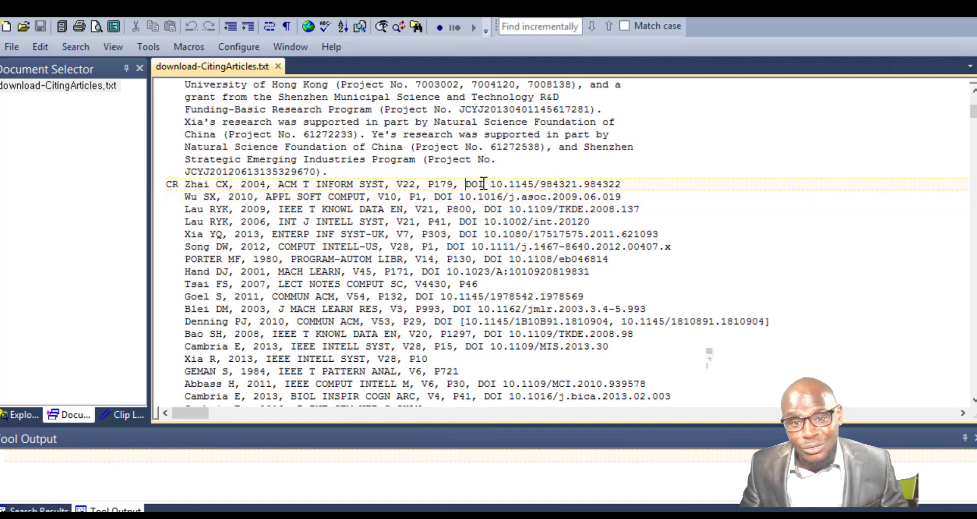
Look through the cited references and following records in download-CitingArticles.txt, and return to the start of the file
{"action": "scroll", "coordinate": [654, 232], "scroll_direction": "down", "scroll_amount": 6}
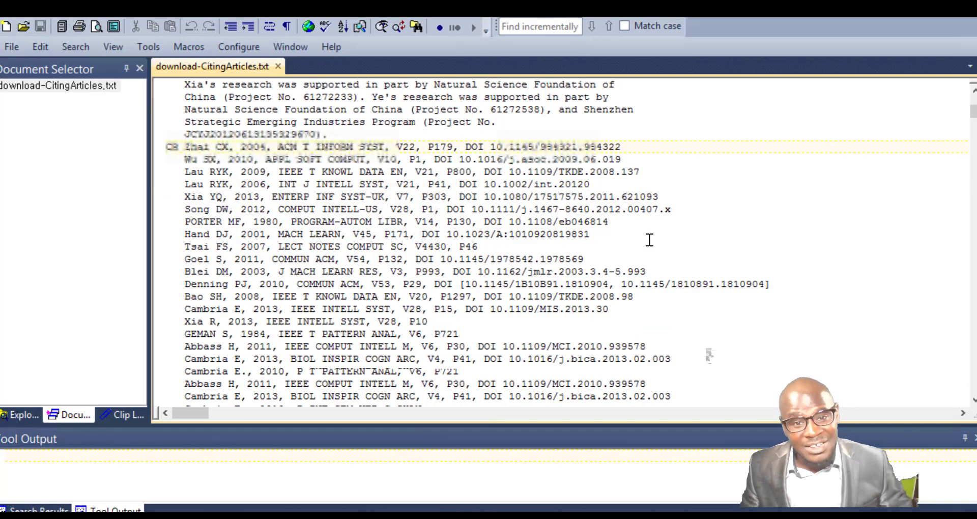
{"action": "scroll", "coordinate": [646, 237], "scroll_direction": "down", "scroll_amount": 5}
{"action": "mouse_move", "coordinate": [973, 119]}
{"action": "left_mouse_down"}
{"action": "mouse_move", "coordinate": [973, 102]}
{"action": "mouse_move", "coordinate": [973, 117]}
{"action": "left_mouse_up"}
{"action": "scroll", "coordinate": [710, 356], "scroll_direction": "down", "scroll_amount": 20}
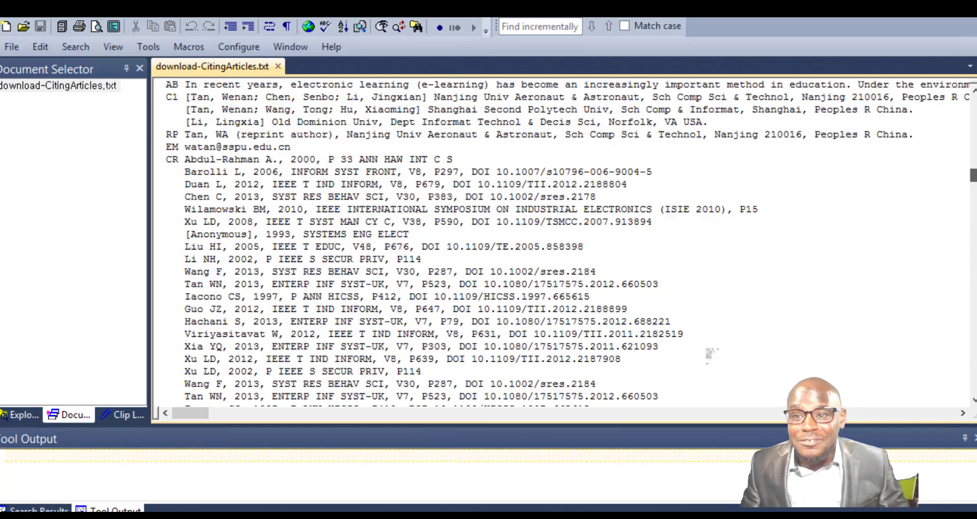
{"action": "scroll", "coordinate": [709, 355], "scroll_direction": "down", "scroll_amount": 10}
{"action": "scroll", "coordinate": [709, 355], "scroll_direction": "up", "scroll_amount": 20}
{"action": "scroll", "coordinate": [710, 356], "scroll_direction": "up", "scroll_amount": 20}
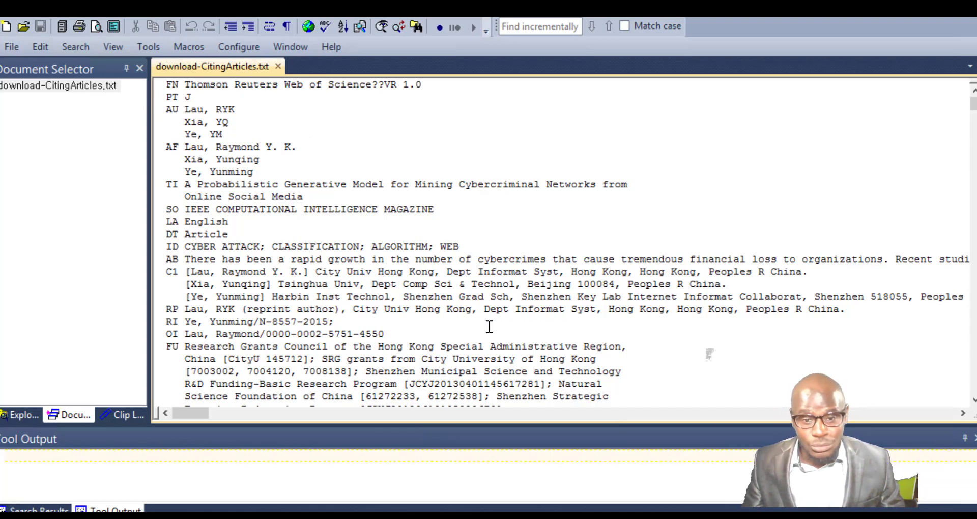
Switch from the text editor to CiteSpace and look at its File commands
{"action": "left_click", "coordinate": [925, 17]}
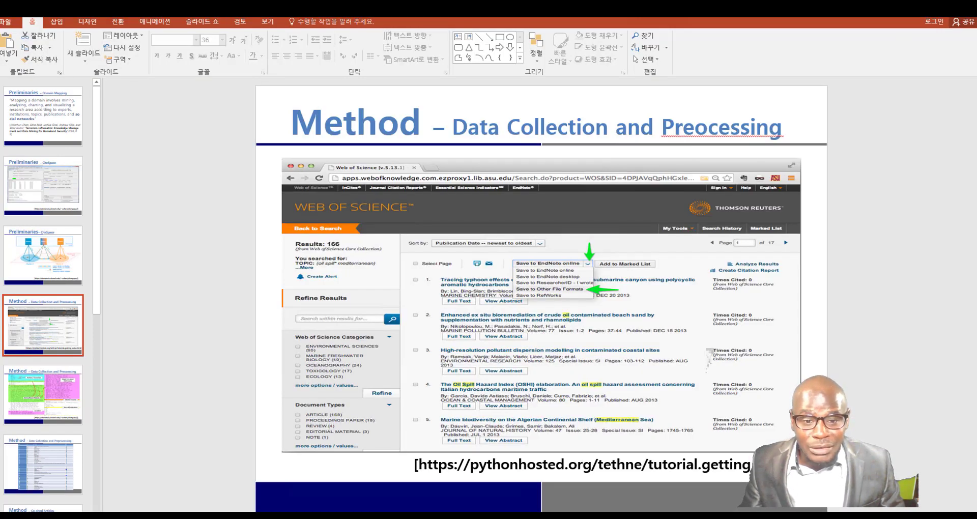
{"action": "left_click", "coordinate": [428, 516]}
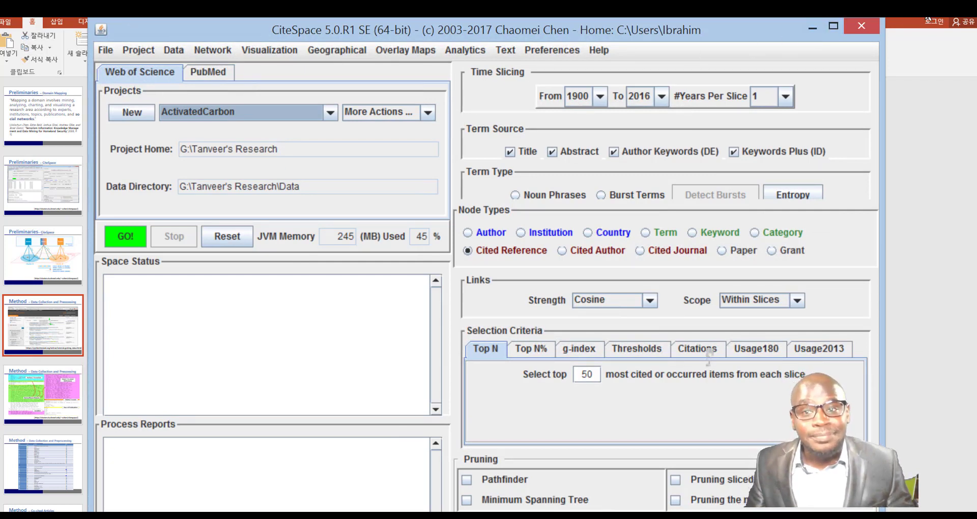
{"action": "left_click", "coordinate": [105, 51]}
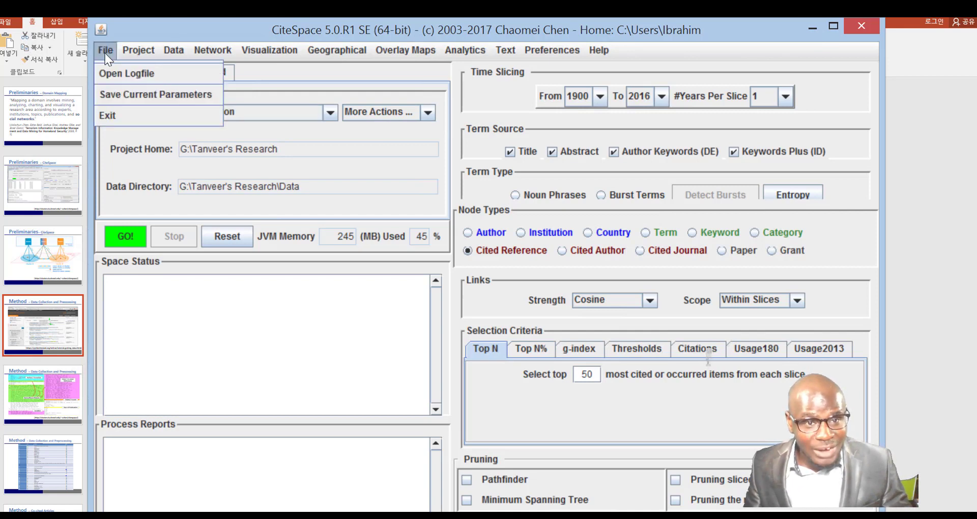
{"action": "left_click", "coordinate": [105, 52]}
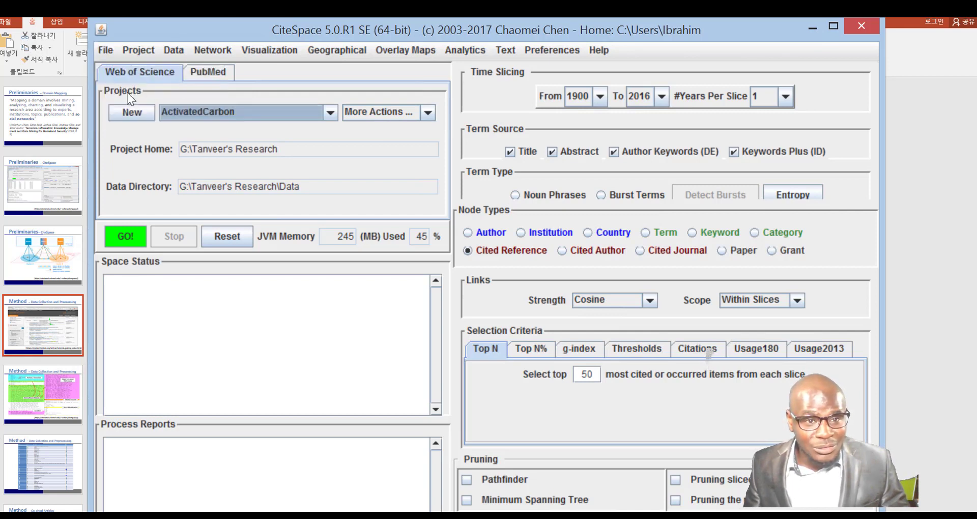
Open the new project form, examine its title and data directory settings, and leave without saving
{"action": "left_click", "coordinate": [138, 51]}
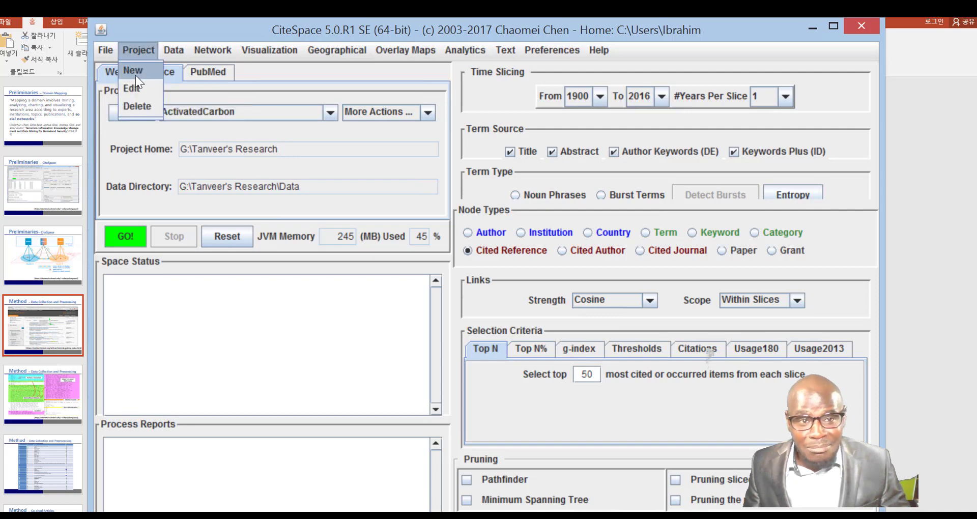
{"action": "left_click", "coordinate": [135, 77]}
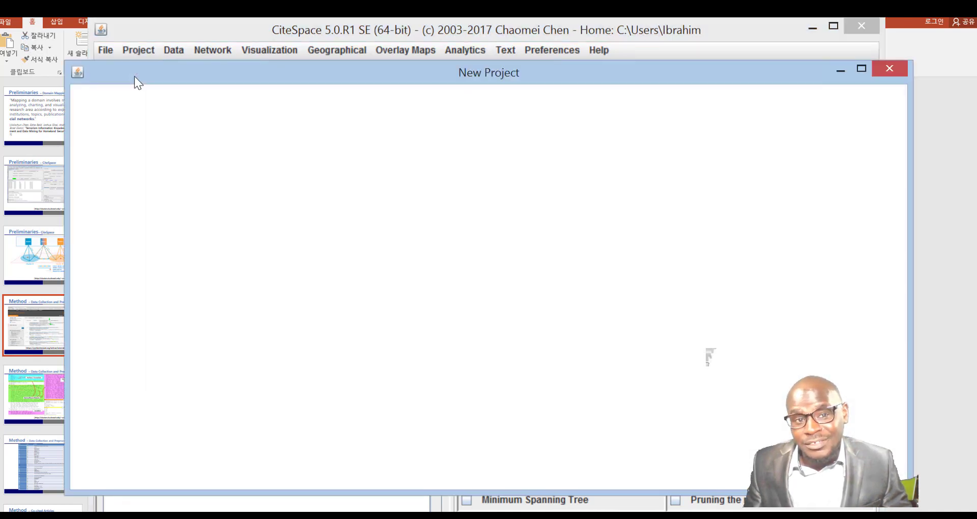
{"action": "left_click_drag", "start_coordinate": [414, 97], "coordinate": [367, 97]}
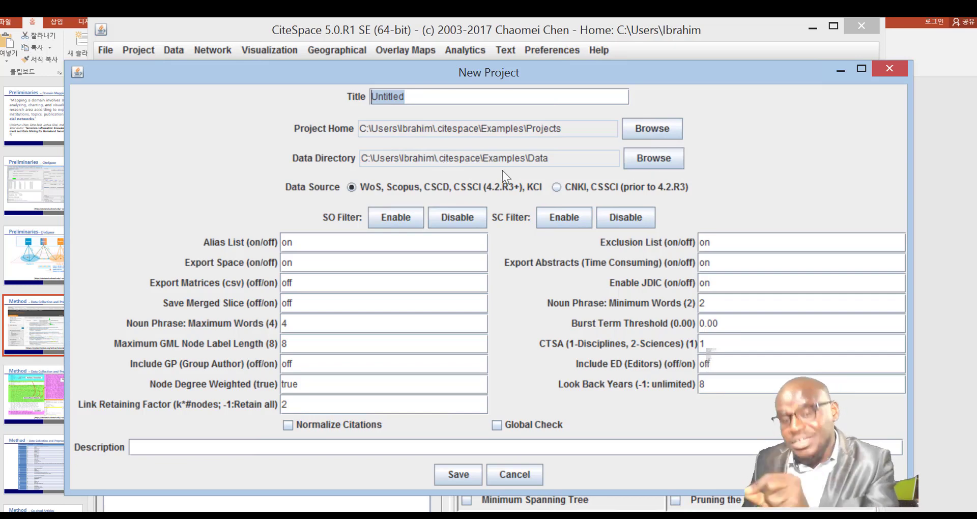
{"action": "left_click", "coordinate": [658, 163]}
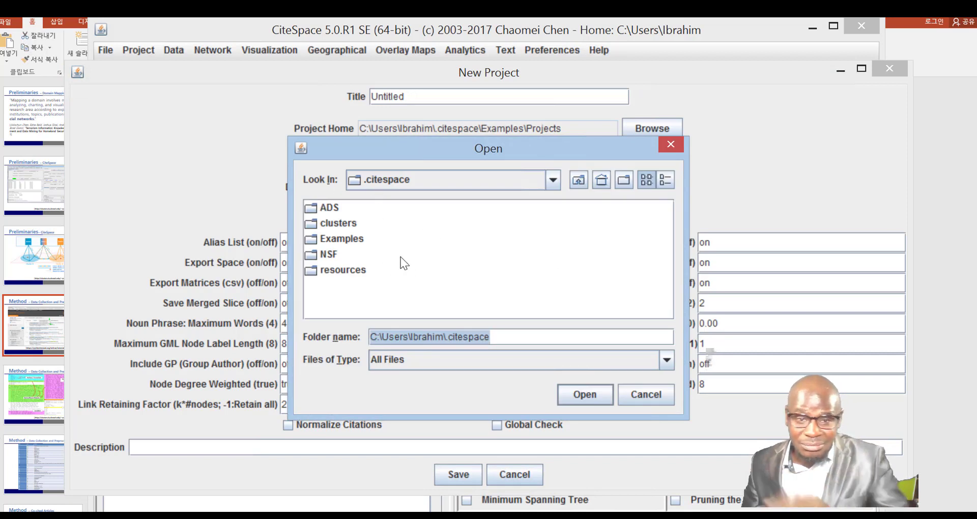
{"action": "left_click", "coordinate": [670, 145]}
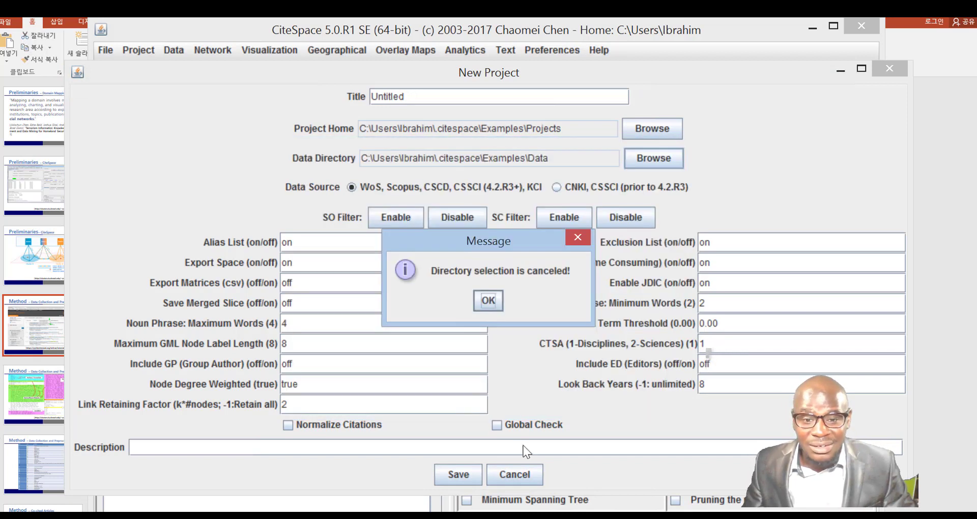
{"action": "left_click", "coordinate": [527, 478]}
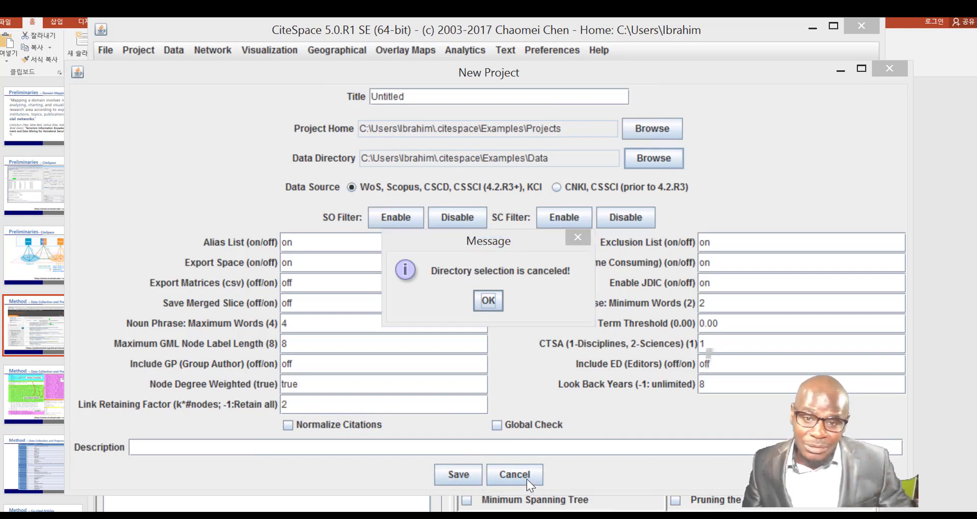
{"action": "left_click", "coordinate": [478, 298]}
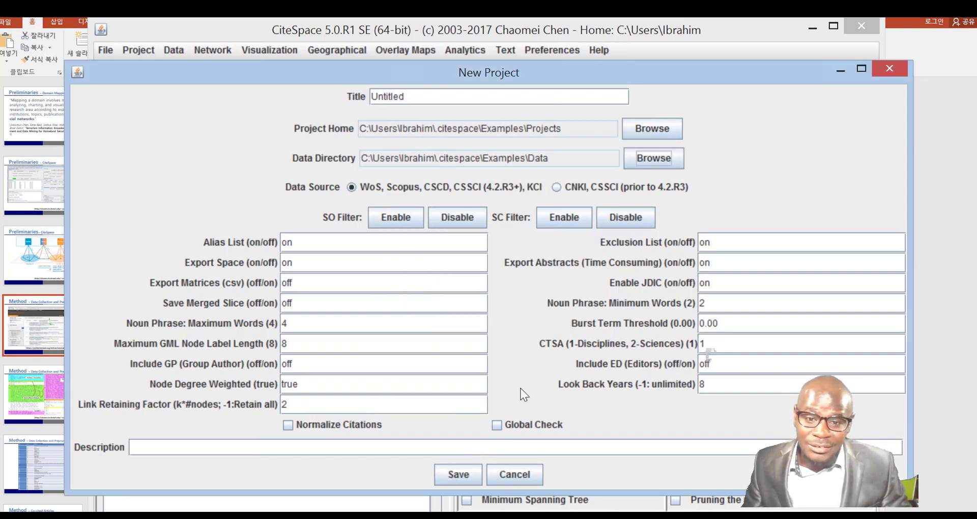
{"action": "left_click", "coordinate": [519, 483]}
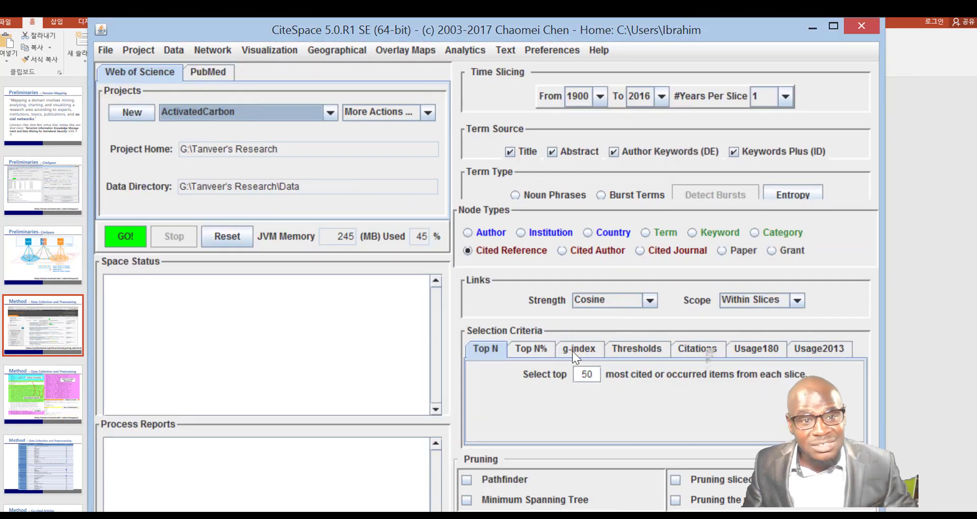
Select the existing project Mining API Usage Pattern s
{"action": "left_click", "coordinate": [333, 115]}
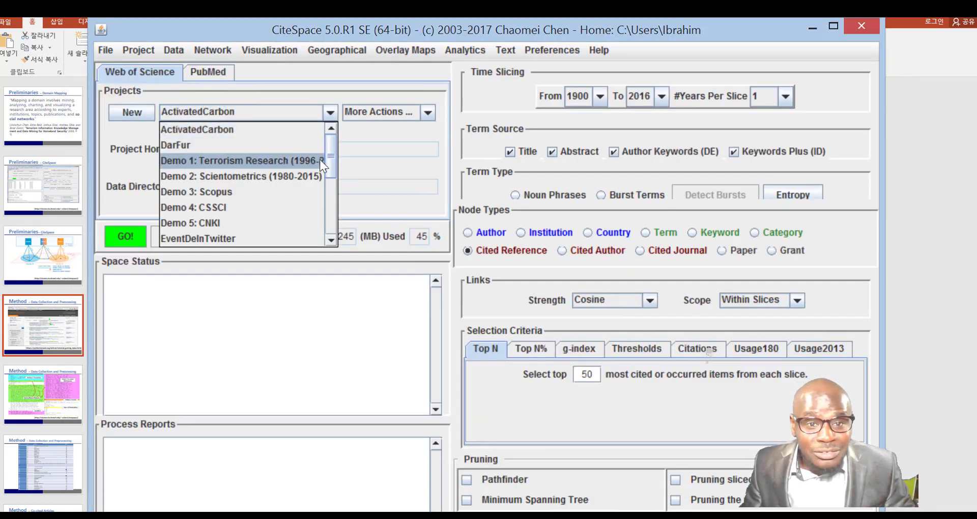
{"action": "left_click_drag", "start_coordinate": [332, 154], "coordinate": [331, 176]}
{"action": "left_click_drag", "start_coordinate": [332, 176], "coordinate": [329, 190]}
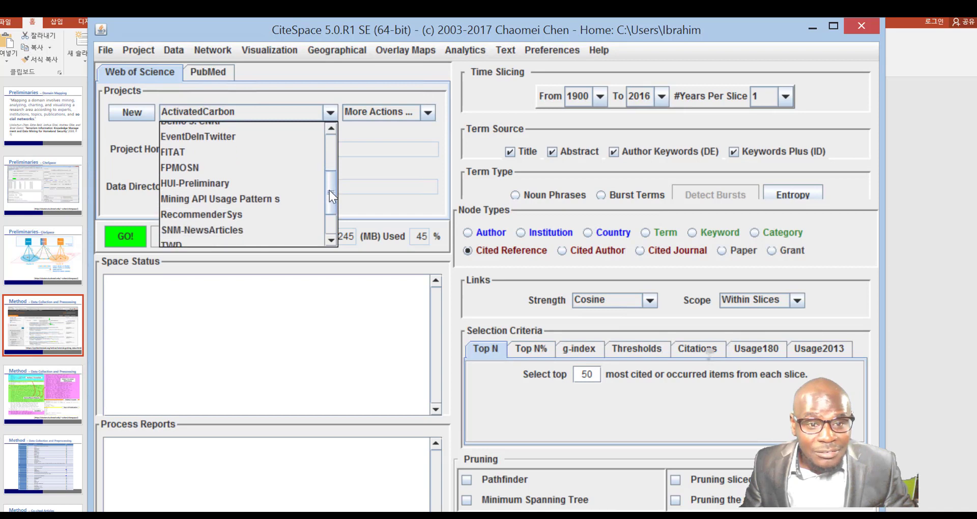
{"action": "left_click", "coordinate": [248, 205]}
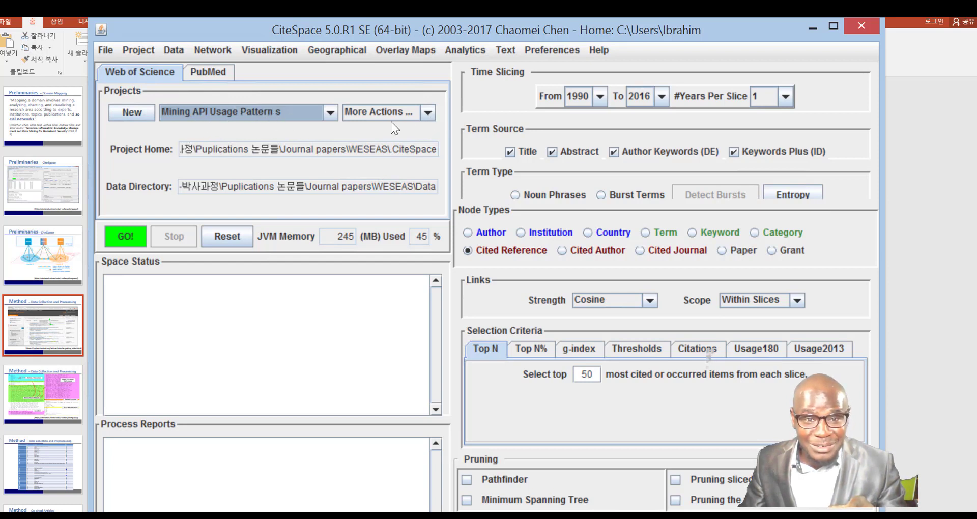
Open the selected project's properties, examine its project home and data directory settings, and leave without saving
{"action": "left_click", "coordinate": [428, 113]}
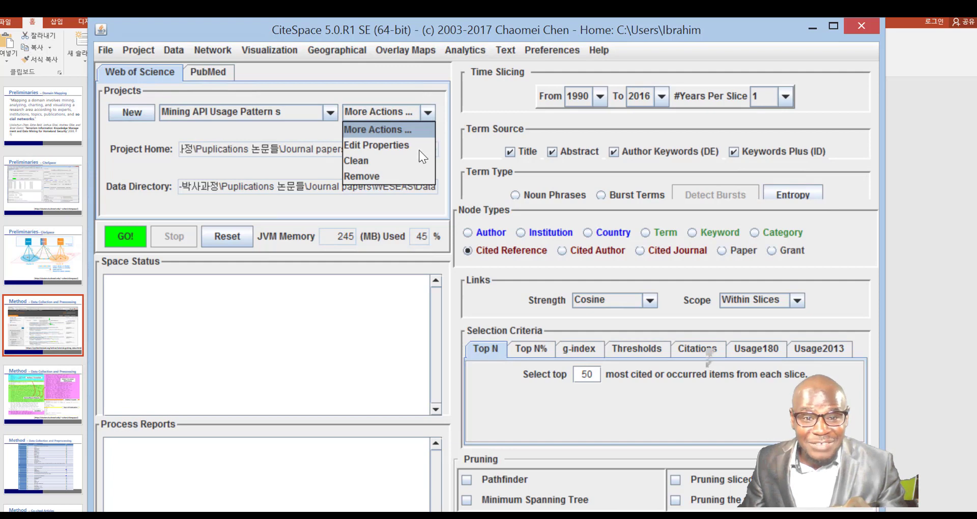
{"action": "left_click", "coordinate": [391, 148]}
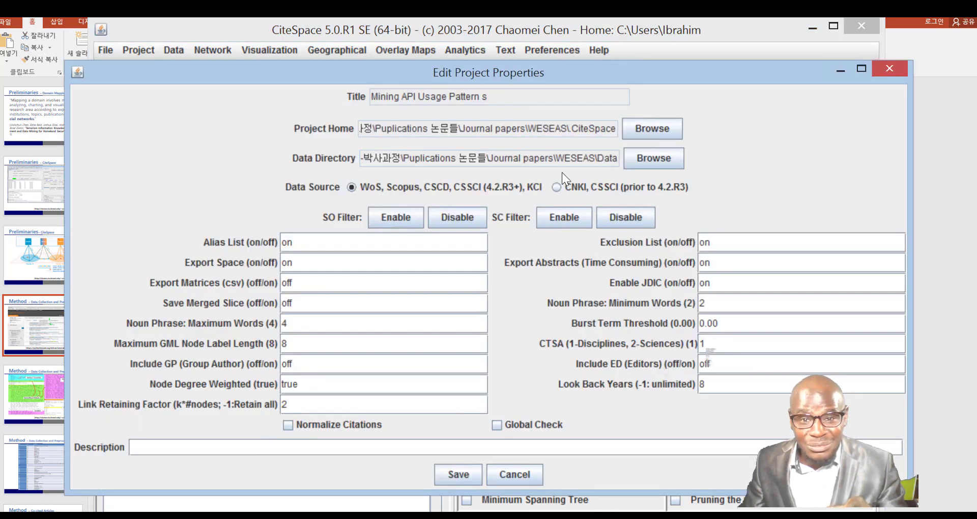
{"action": "left_click", "coordinate": [675, 132]}
{"action": "left_click", "coordinate": [671, 144]}
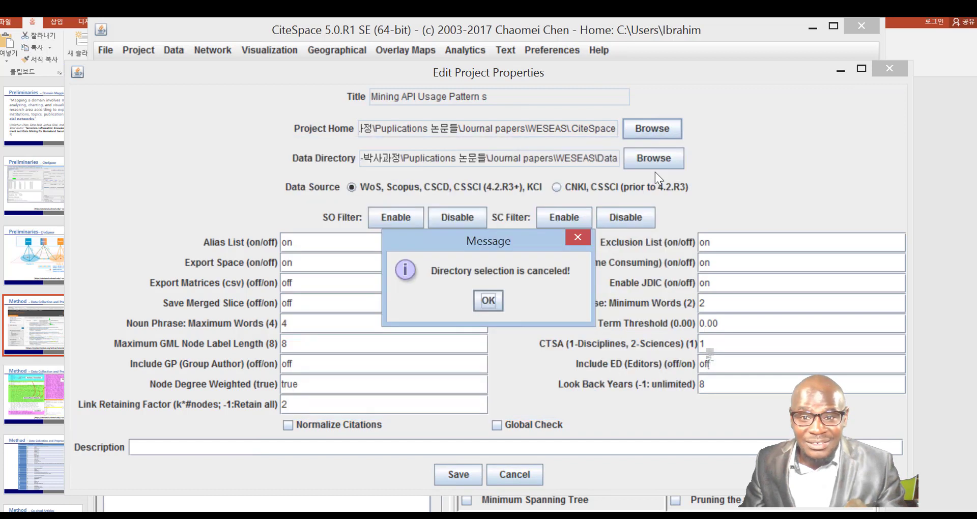
{"action": "left_click", "coordinate": [492, 301]}
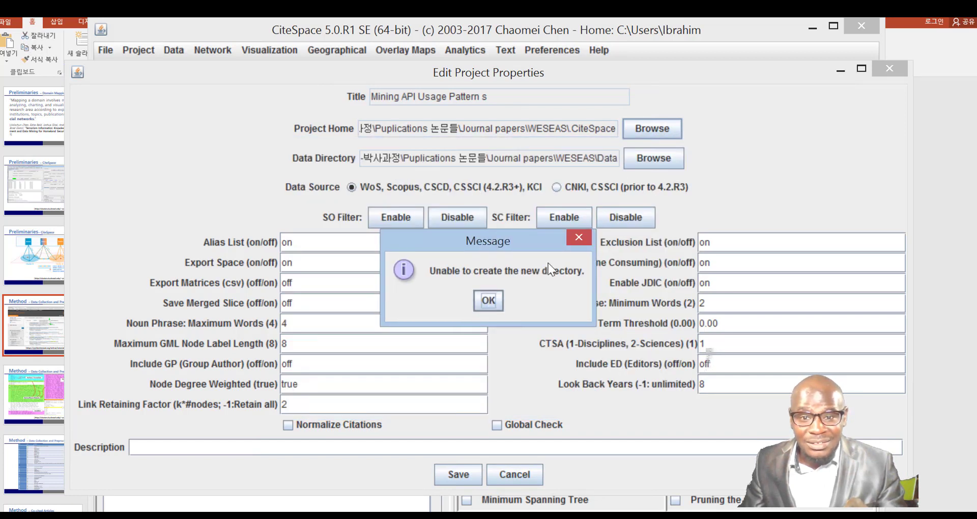
{"action": "left_click", "coordinate": [493, 300]}
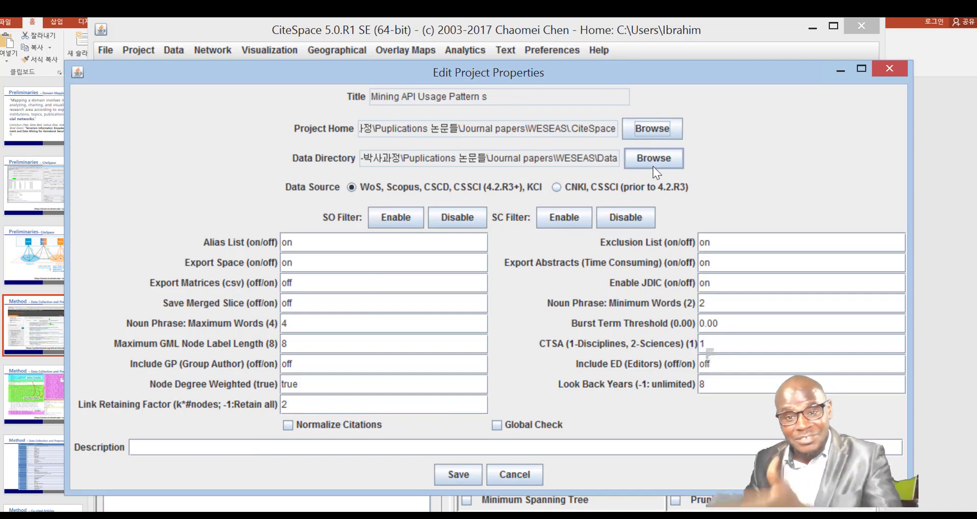
{"action": "left_click", "coordinate": [519, 474]}
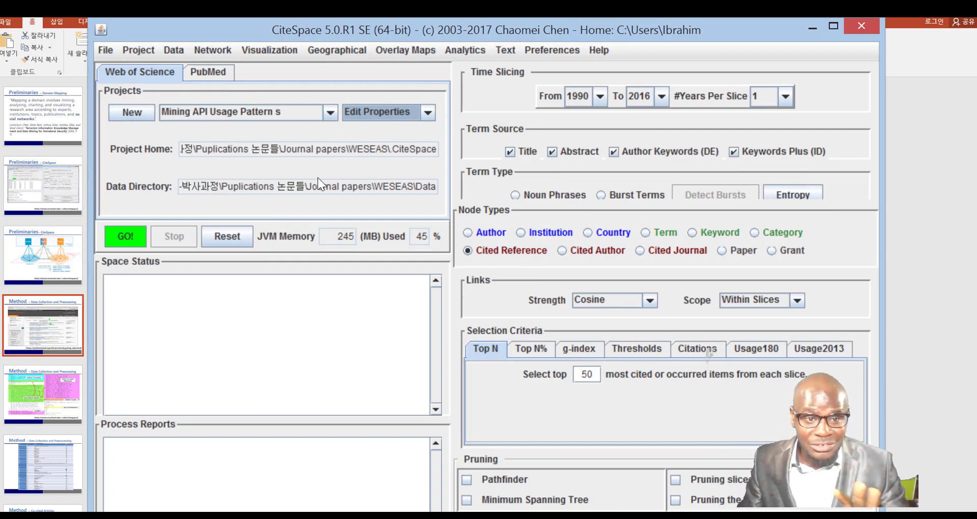
Run the analysis of the project, visualize the cited-reference network, and look through the cited references list
{"action": "left_click", "coordinate": [124, 237]}
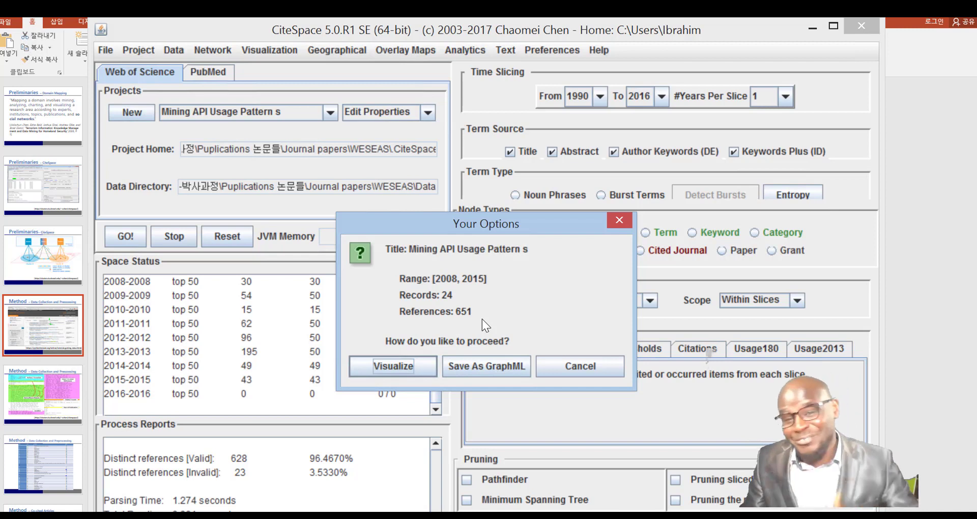
{"action": "left_click", "coordinate": [384, 368]}
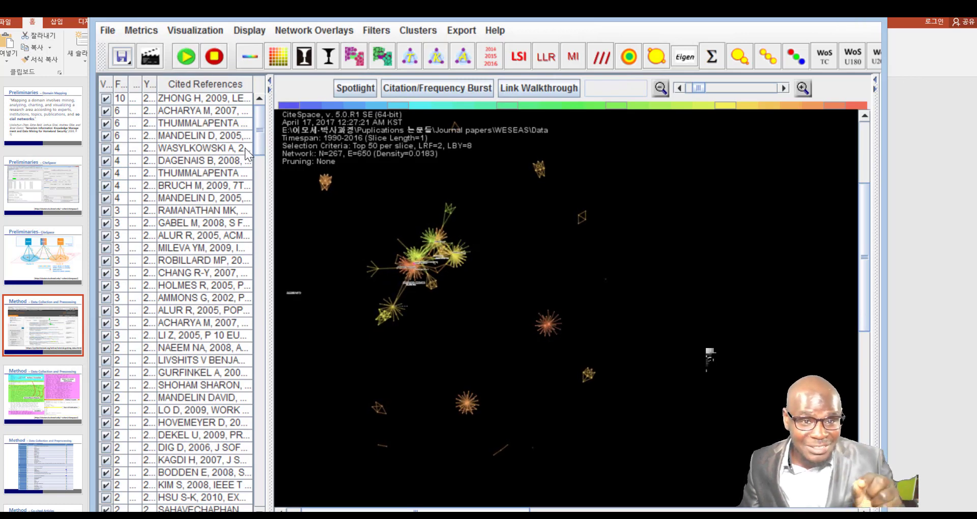
{"action": "scroll", "coordinate": [230, 244], "scroll_direction": "down", "scroll_amount": 7}
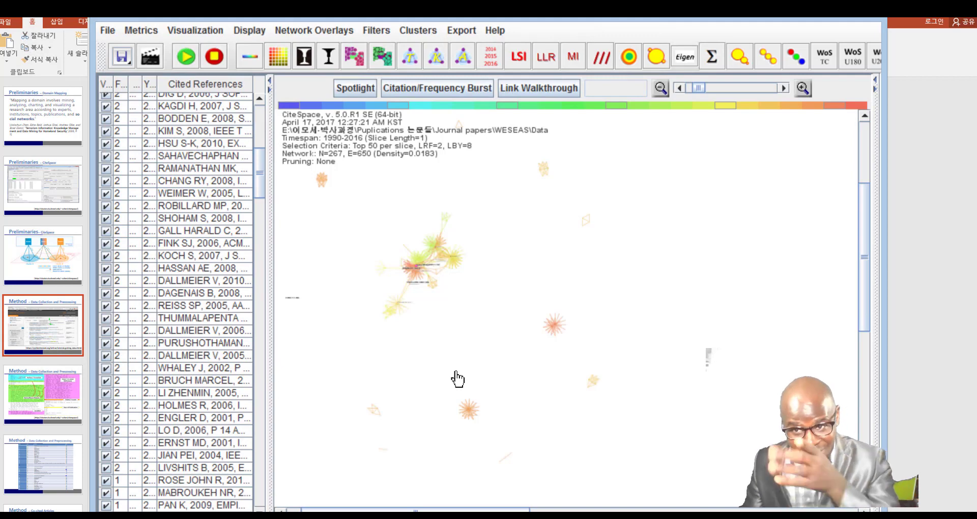
Maximize the visualization window and magnify the network until the node labels are readable
{"action": "left_click", "coordinate": [837, 17]}
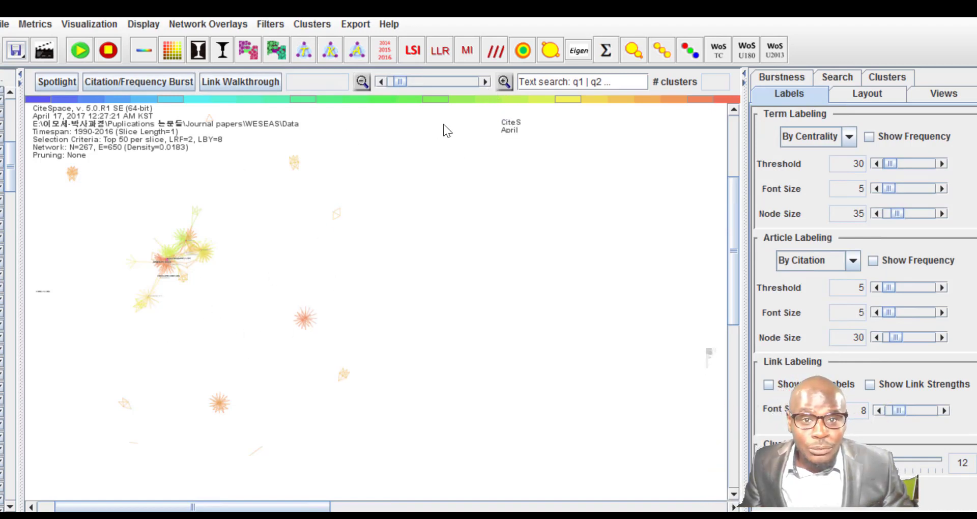
{"action": "left_click", "coordinate": [486, 83]}
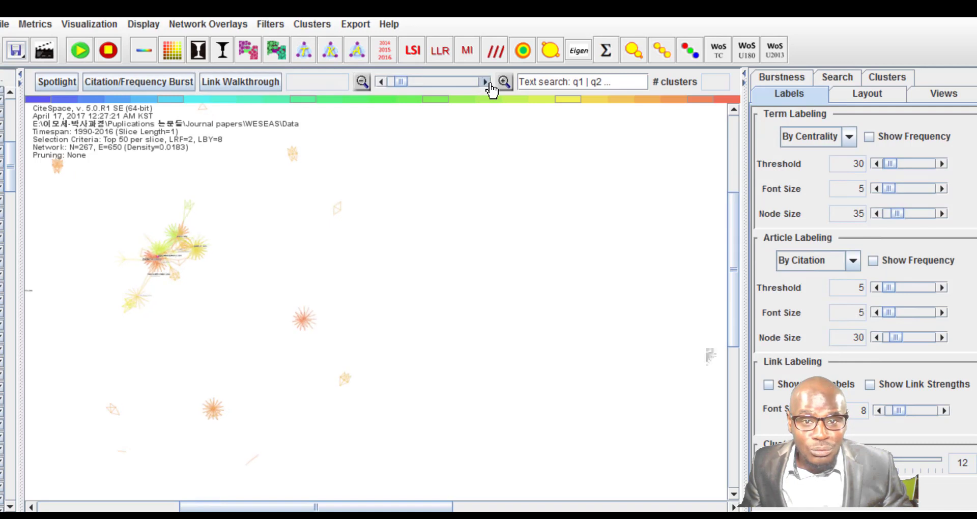
{"action": "left_click", "coordinate": [487, 83]}
{"action": "left_click", "coordinate": [487, 83]}
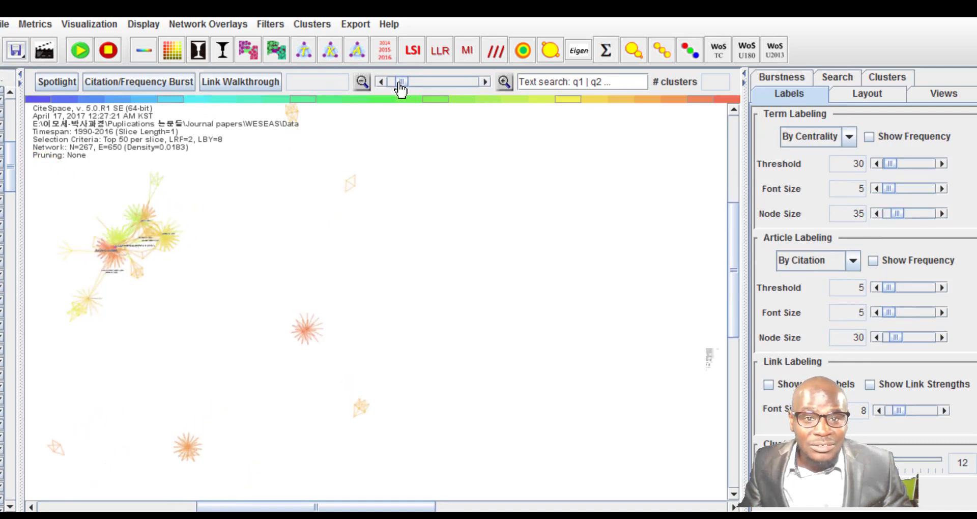
{"action": "left_click_drag", "start_coordinate": [400, 83], "coordinate": [410, 84]}
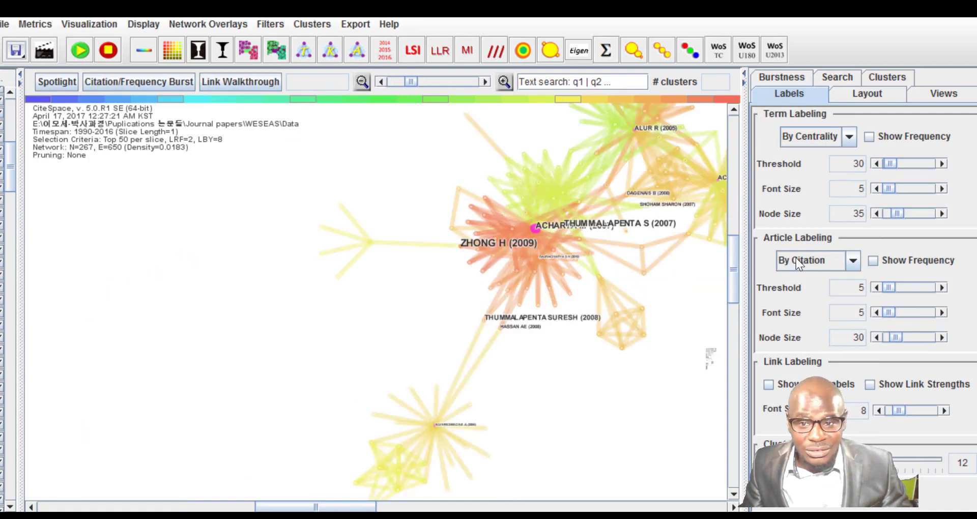
Examine the main connected cluster and the isolated clusters around it in the magnified network
{"action": "left_click_drag", "start_coordinate": [737, 256], "coordinate": [738, 236]}
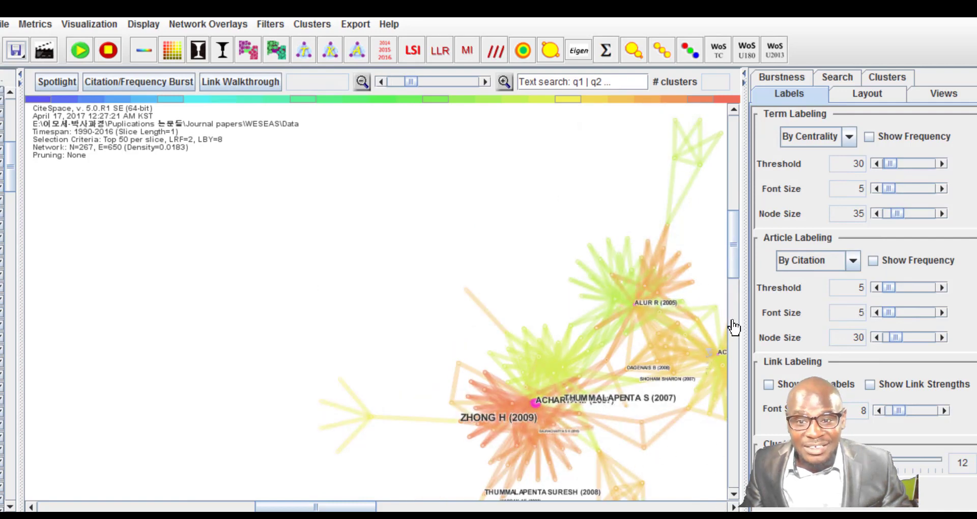
{"action": "left_click_drag", "start_coordinate": [737, 268], "coordinate": [739, 307]}
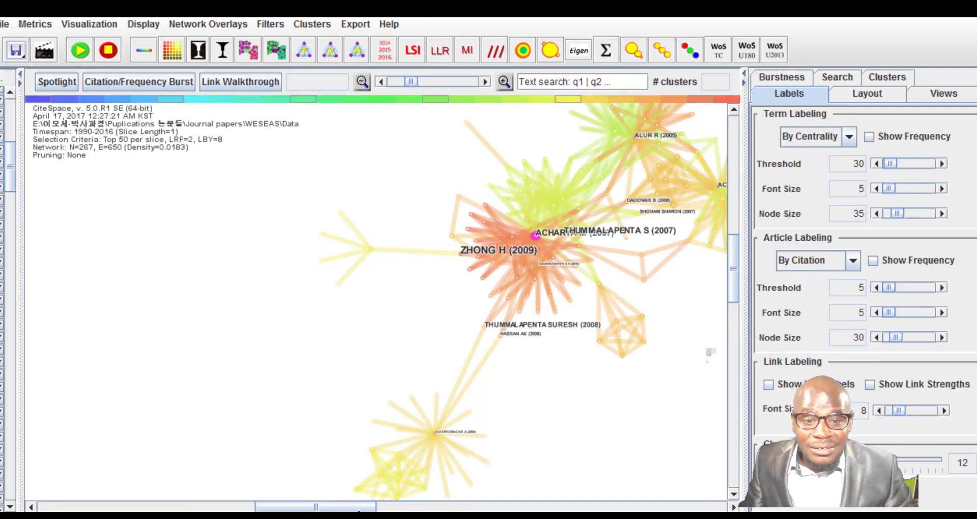
{"action": "left_click_drag", "start_coordinate": [356, 510], "coordinate": [372, 510]}
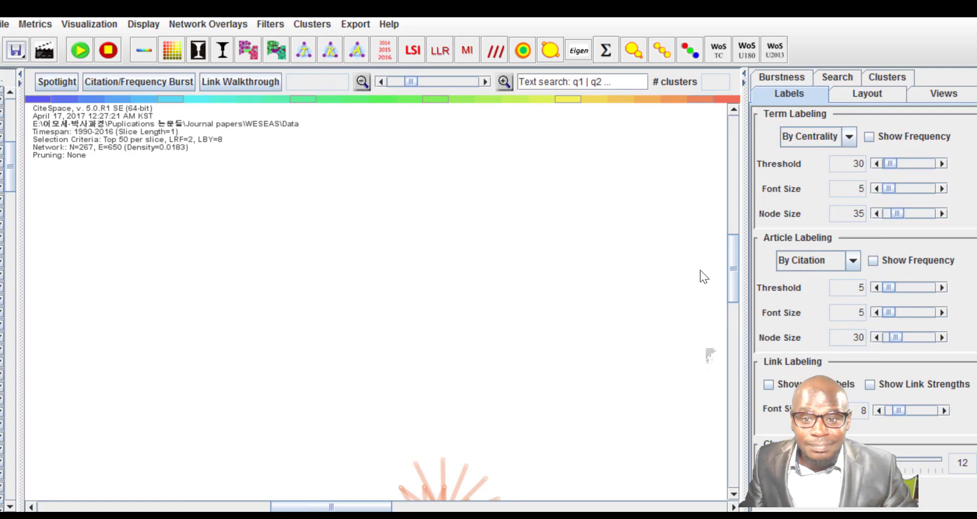
{"action": "left_click_drag", "start_coordinate": [729, 258], "coordinate": [732, 221]}
{"action": "left_click_drag", "start_coordinate": [376, 501], "coordinate": [348, 504]}
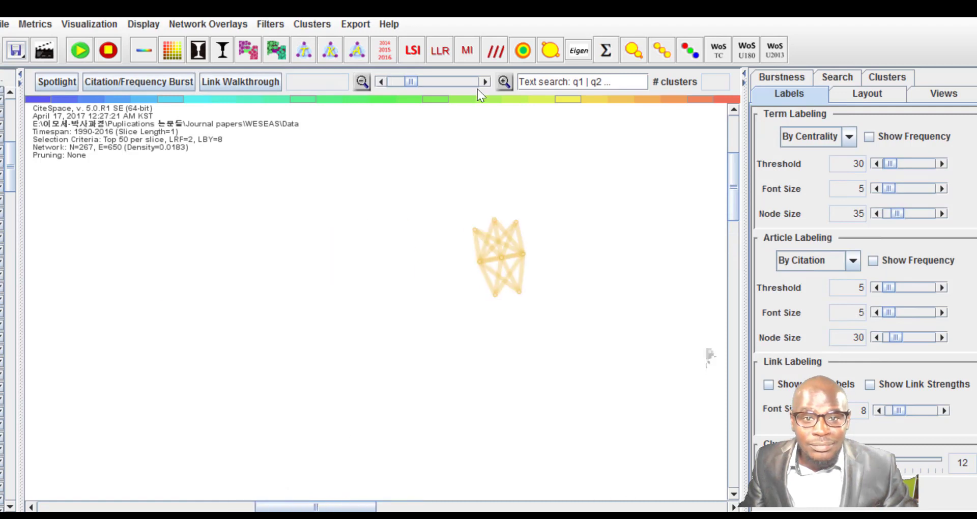
Reduce the network magnification slightly and bring the whole main connected cluster into view
{"action": "left_click", "coordinate": [381, 83]}
{"action": "left_click", "coordinate": [381, 83]}
{"action": "left_click", "coordinate": [381, 83]}
{"action": "left_click", "coordinate": [381, 83]}
{"action": "left_click", "coordinate": [380, 83]}
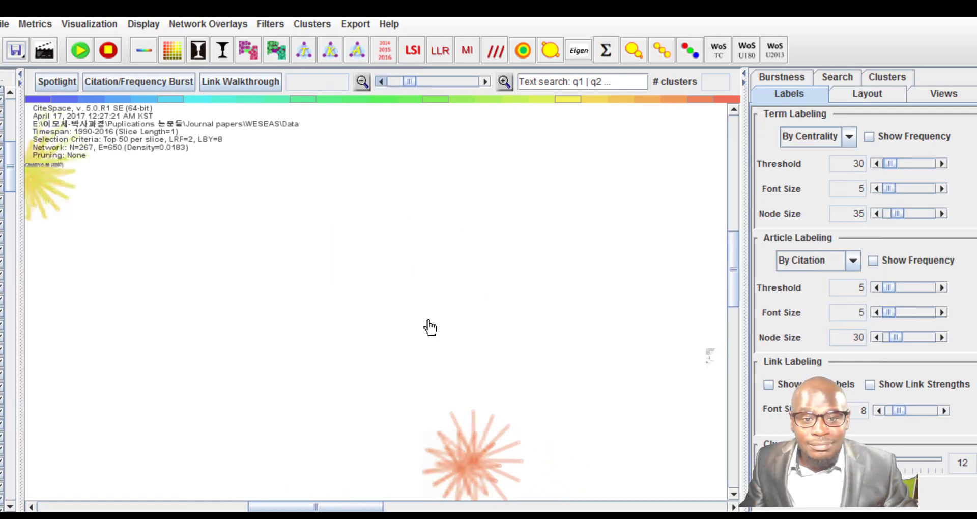
{"action": "left_click_drag", "start_coordinate": [331, 507], "coordinate": [236, 499]}
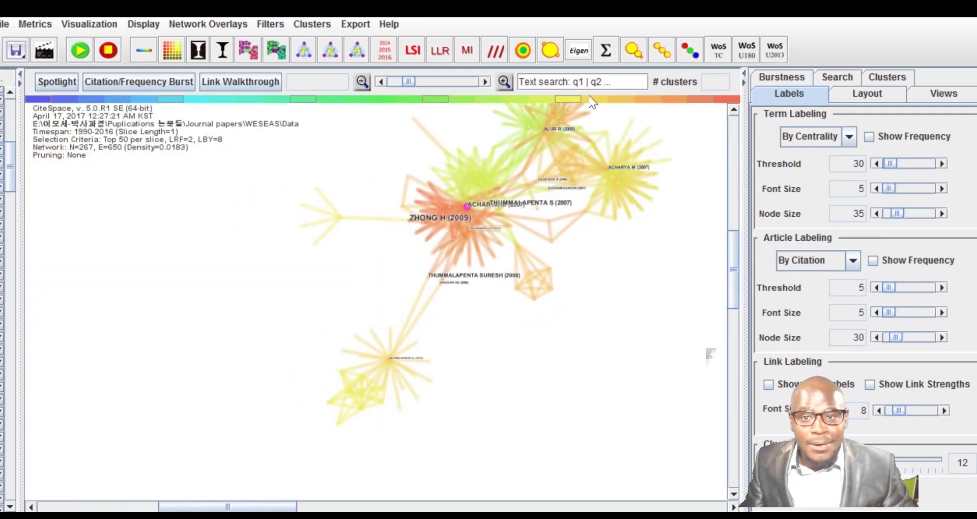
{"action": "left_click", "coordinate": [736, 109]}
{"action": "left_click", "coordinate": [735, 110]}
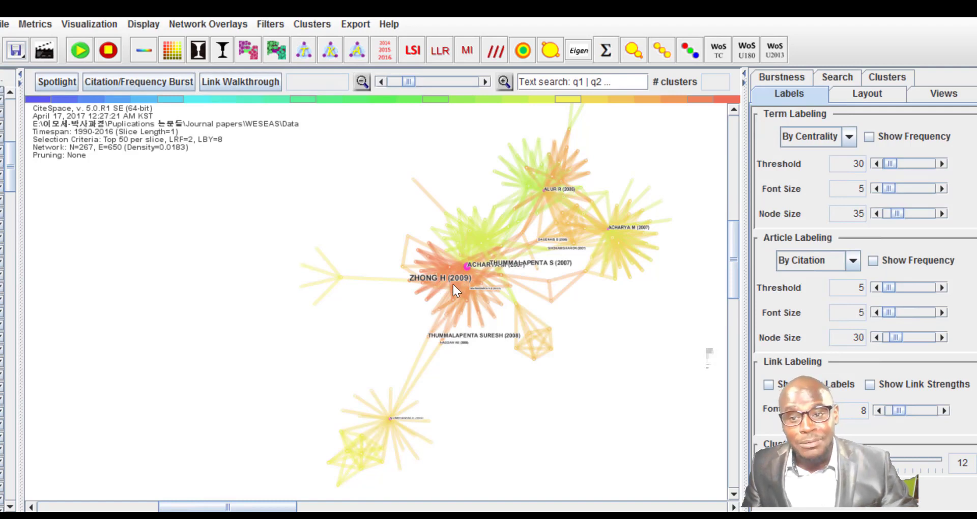
Set the article labeling node size to 38 and its font size to 8
{"action": "left_click", "coordinate": [943, 338]}
{"action": "left_click", "coordinate": [943, 338]}
{"action": "left_click", "coordinate": [943, 338]}
{"action": "left_click", "coordinate": [943, 338]}
{"action": "left_click", "coordinate": [941, 312]}
{"action": "left_click", "coordinate": [941, 312]}
{"action": "left_click", "coordinate": [941, 312]}
{"action": "left_click", "coordinate": [941, 312]}
{"action": "left_click", "coordinate": [941, 312]}
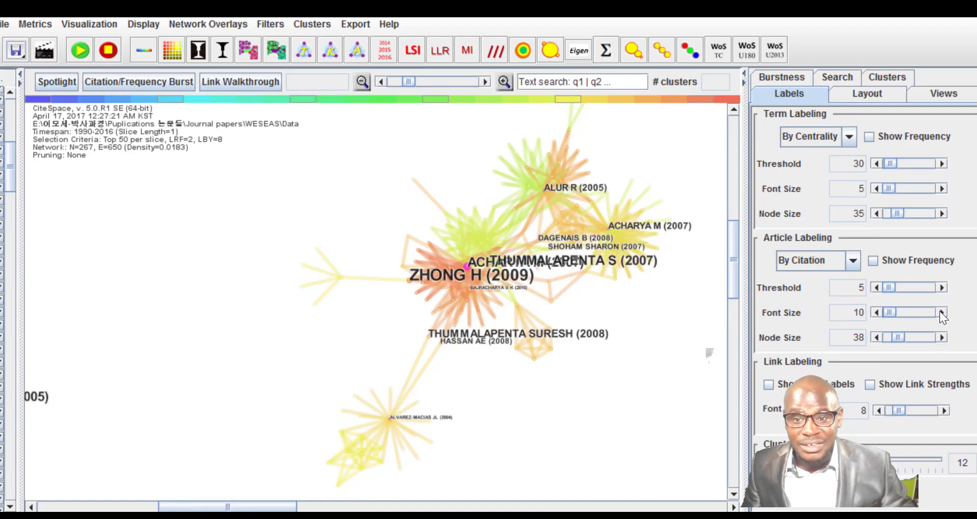
{"action": "left_click", "coordinate": [876, 312]}
{"action": "left_click", "coordinate": [876, 313]}
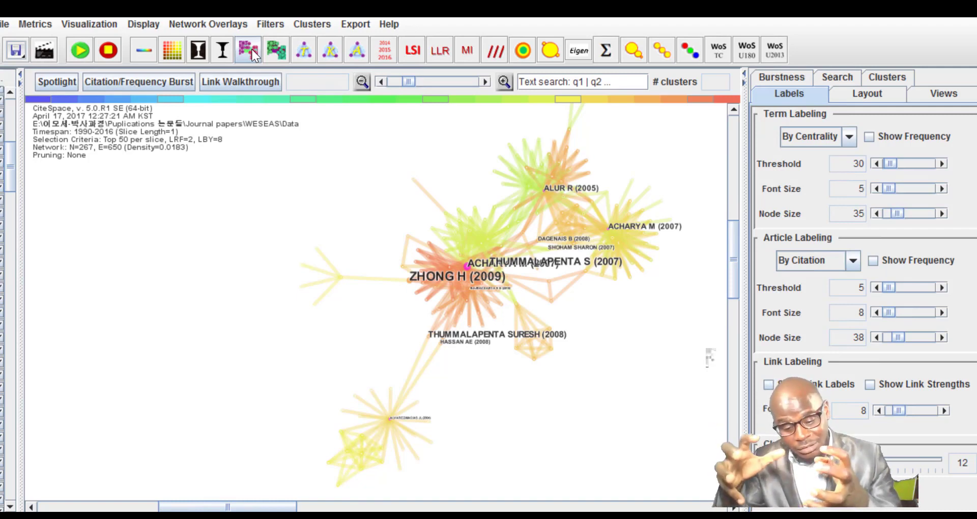
Divide the network into clusters and reduce the magnification slightly to show the whole main connected cluster
{"action": "left_click", "coordinate": [251, 50]}
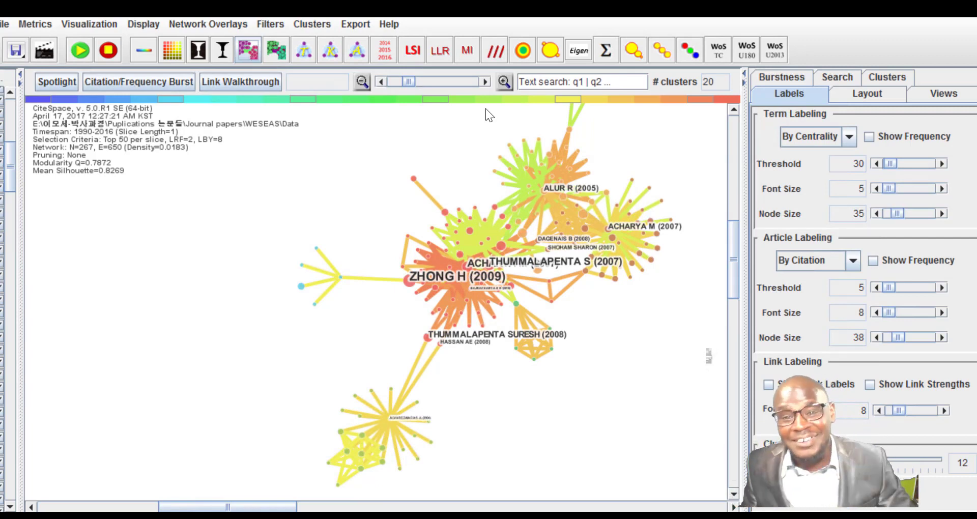
{"action": "left_click", "coordinate": [485, 83]}
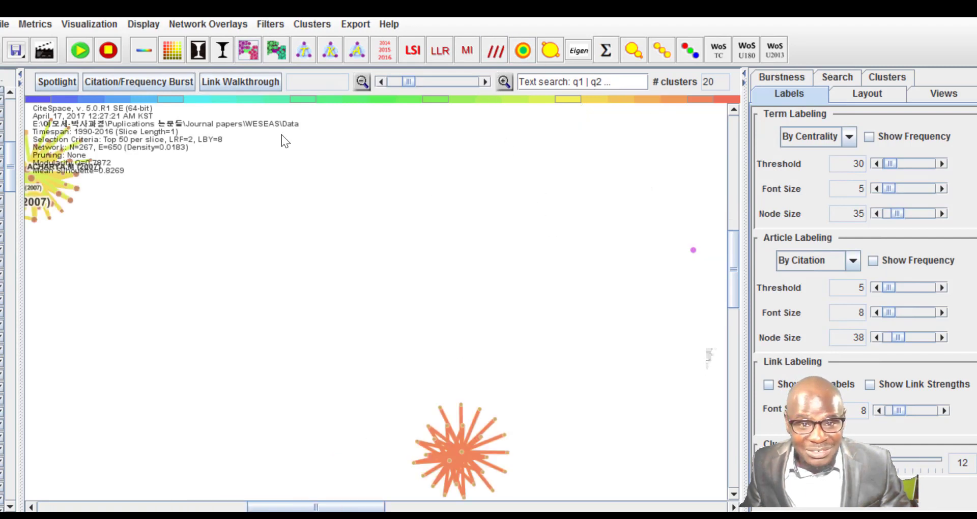
{"action": "left_click", "coordinate": [382, 83]}
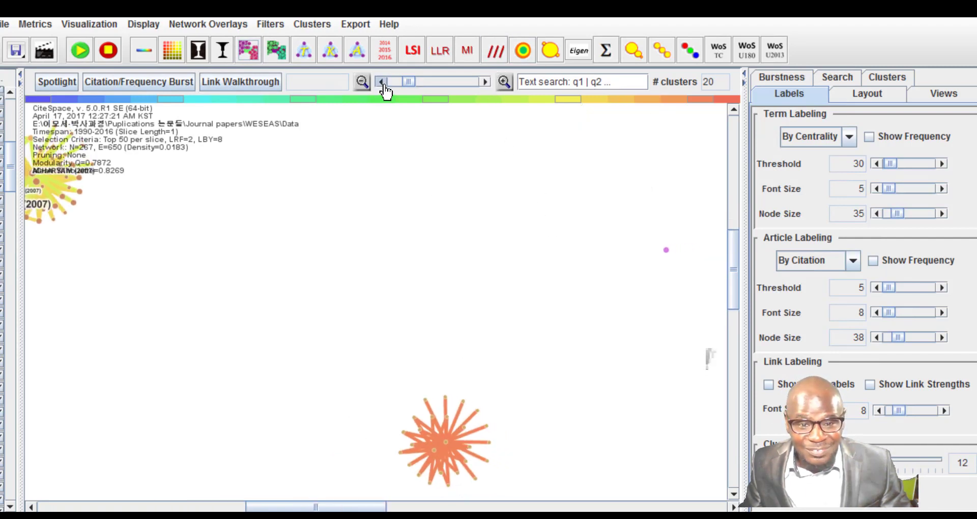
{"action": "left_click", "coordinate": [382, 82]}
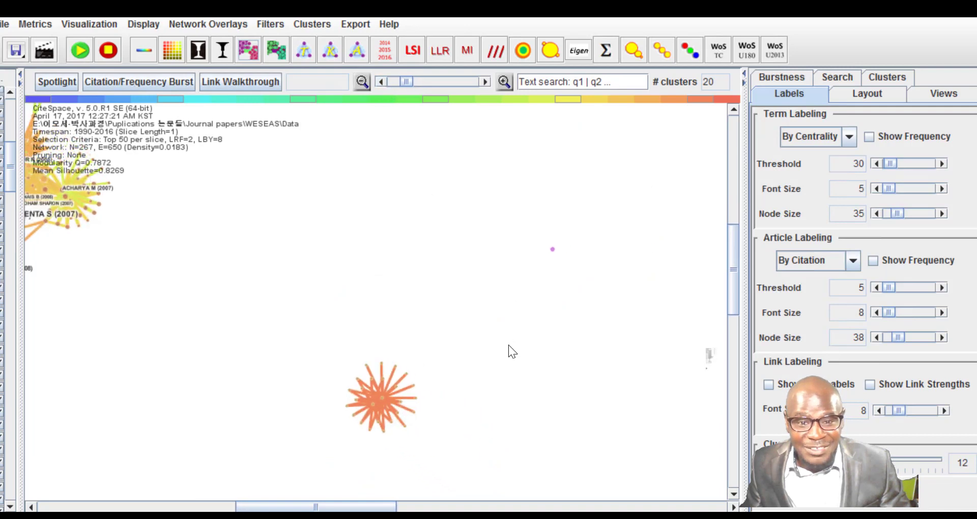
{"action": "left_click_drag", "start_coordinate": [554, 251], "coordinate": [590, 230]}
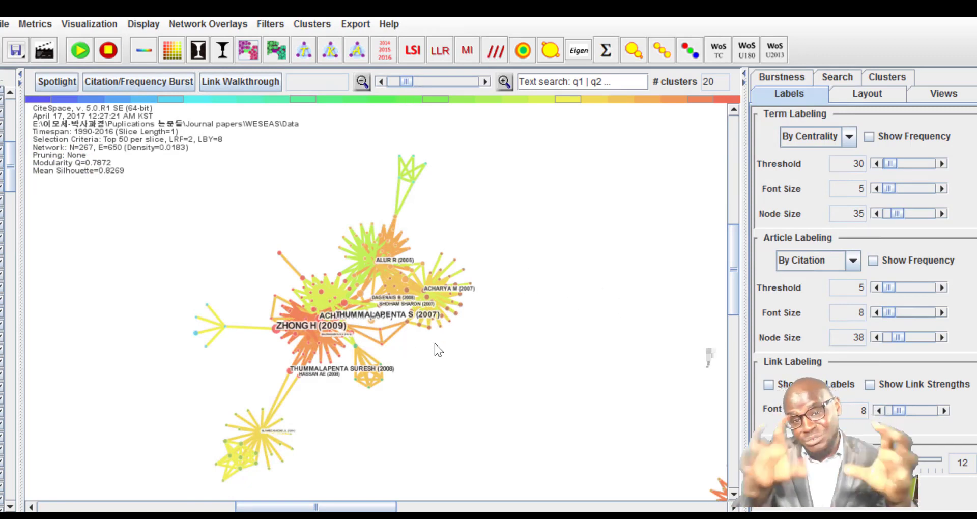
Reduce the article node size to 27 in the clustered network
{"action": "left_click", "coordinate": [942, 337]}
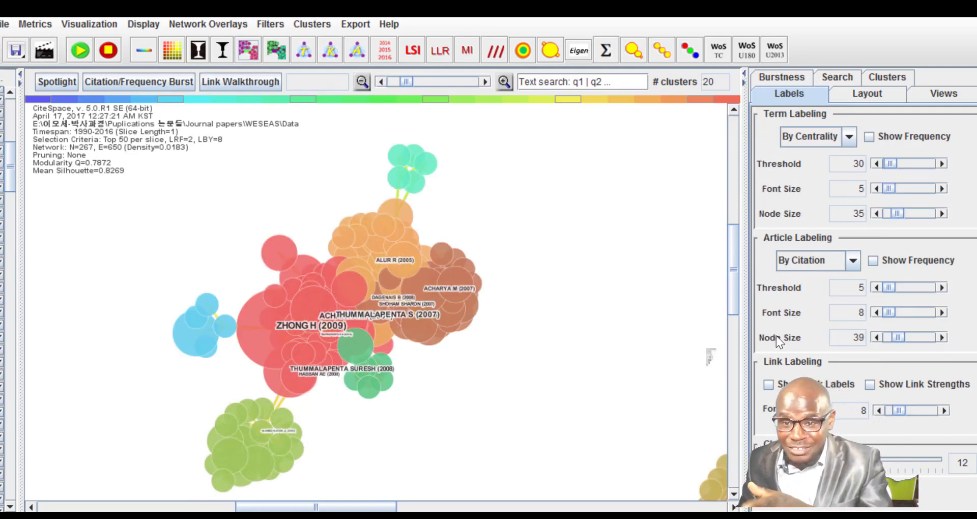
{"action": "left_click", "coordinate": [942, 337]}
{"action": "left_click", "coordinate": [941, 337]}
{"action": "left_click", "coordinate": [875, 337]}
{"action": "left_click", "coordinate": [876, 337]}
{"action": "left_click", "coordinate": [876, 337]}
{"action": "left_click", "coordinate": [876, 337]}
{"action": "left_click", "coordinate": [876, 336]}
{"action": "left_click", "coordinate": [876, 337]}
{"action": "left_click", "coordinate": [876, 337]}
{"action": "left_click", "coordinate": [876, 336]}
{"action": "left_click", "coordinate": [876, 337]}
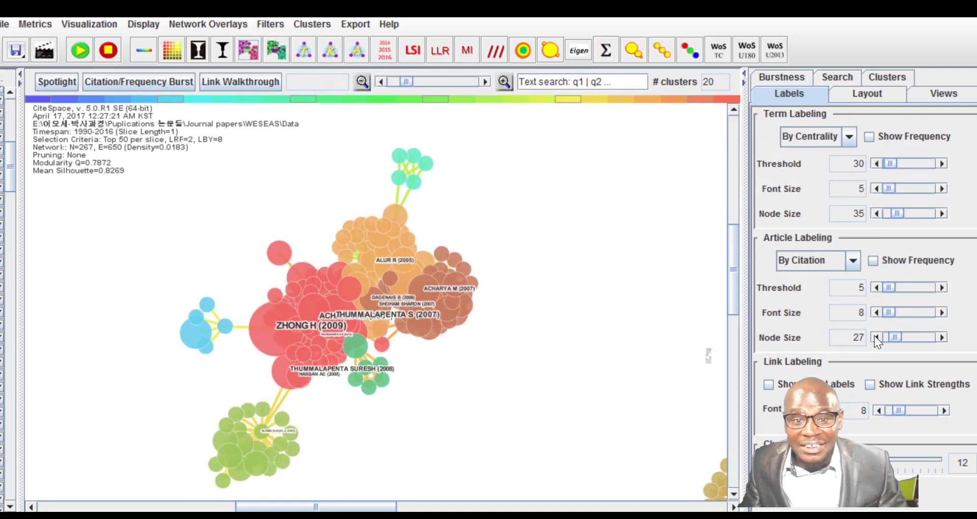
Set the article label font size to 11
{"action": "left_click", "coordinate": [946, 313]}
{"action": "left_click", "coordinate": [946, 314]}
{"action": "left_click", "coordinate": [946, 314]}
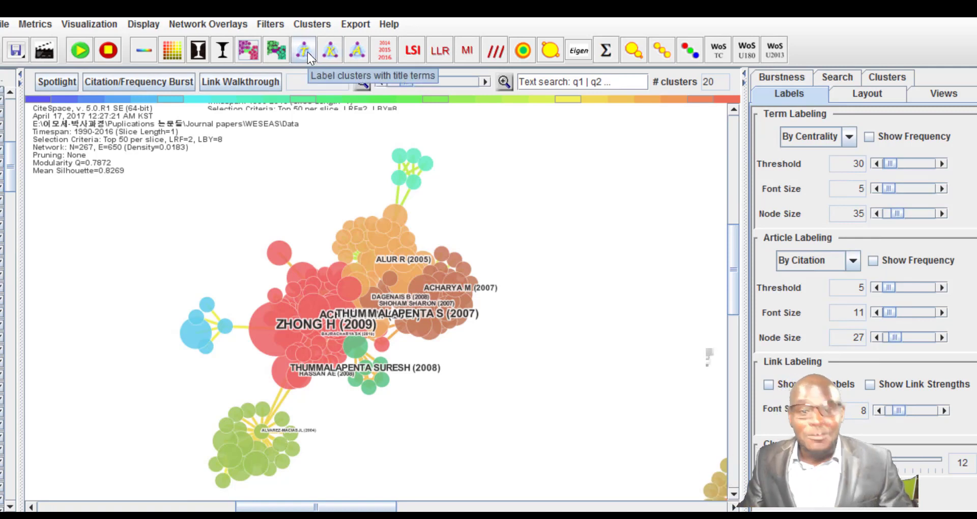
Label the clusters with abstract terms and enlarge the text to article font size 14 and cluster label size 31
{"action": "left_click", "coordinate": [354, 54]}
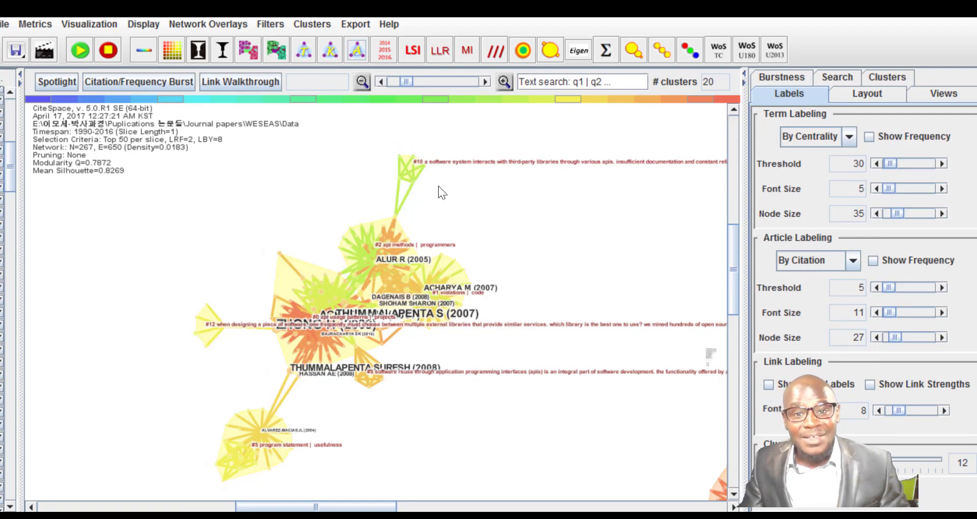
{"action": "left_click", "coordinate": [943, 313]}
{"action": "left_click", "coordinate": [942, 313]}
{"action": "left_click", "coordinate": [943, 313]}
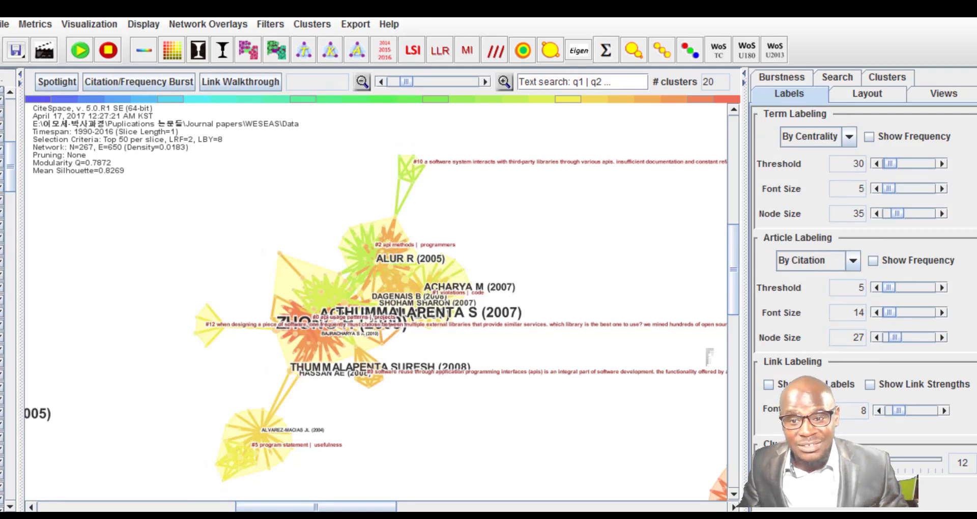
{"action": "left_click_drag", "start_coordinate": [790, 460], "coordinate": [808, 460]}
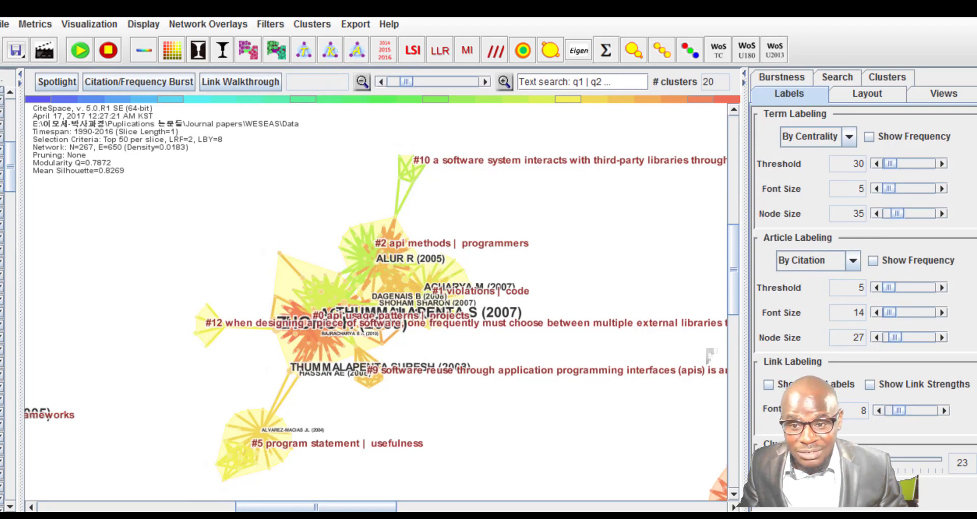
{"action": "left_click_drag", "start_coordinate": [808, 460], "coordinate": [823, 460]}
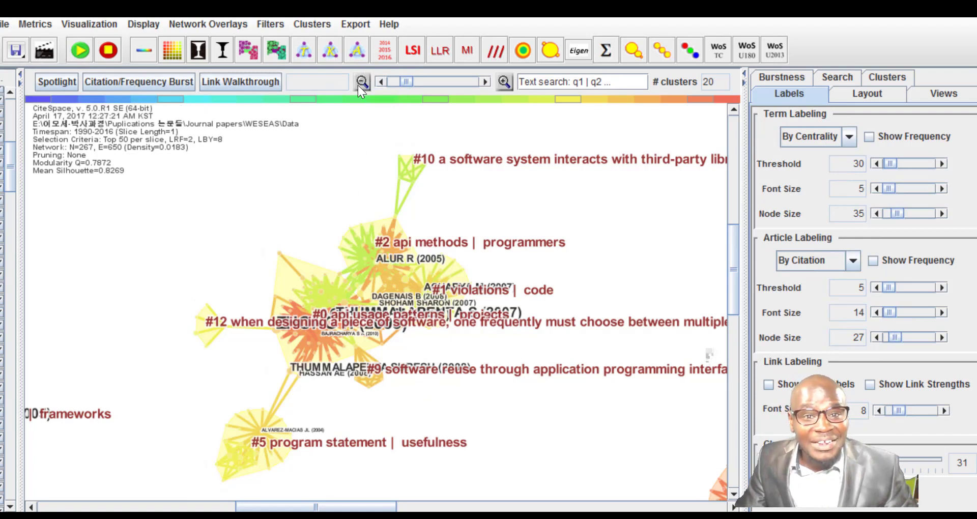
Generate a narrative of the clustered network and read its introduction to the major clusters
{"action": "left_click", "coordinate": [355, 24]}
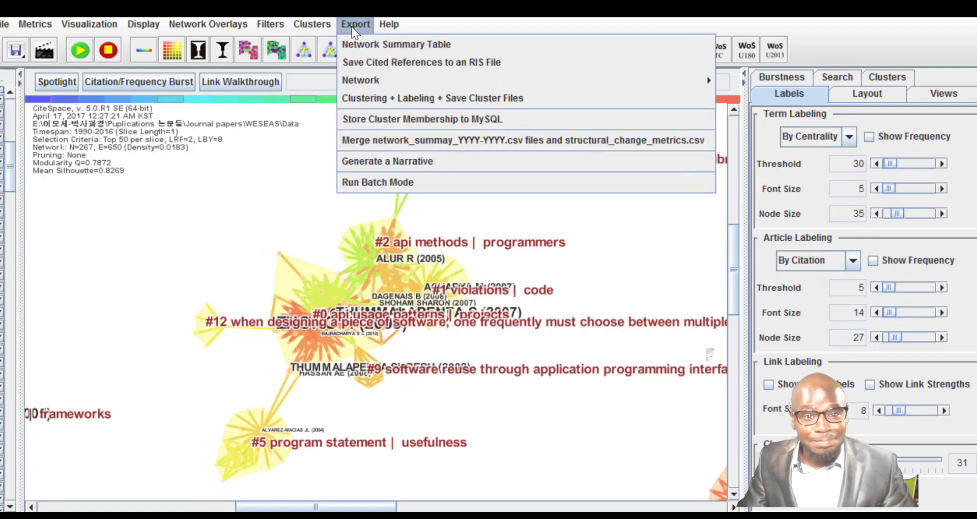
{"action": "left_click", "coordinate": [383, 166]}
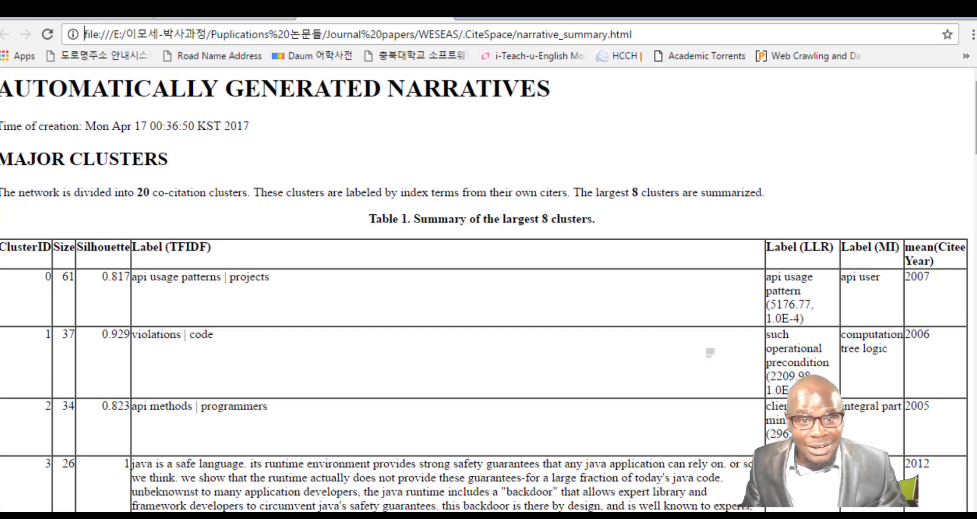
{"action": "scroll", "coordinate": [710, 353], "scroll_direction": "down", "scroll_amount": 1}
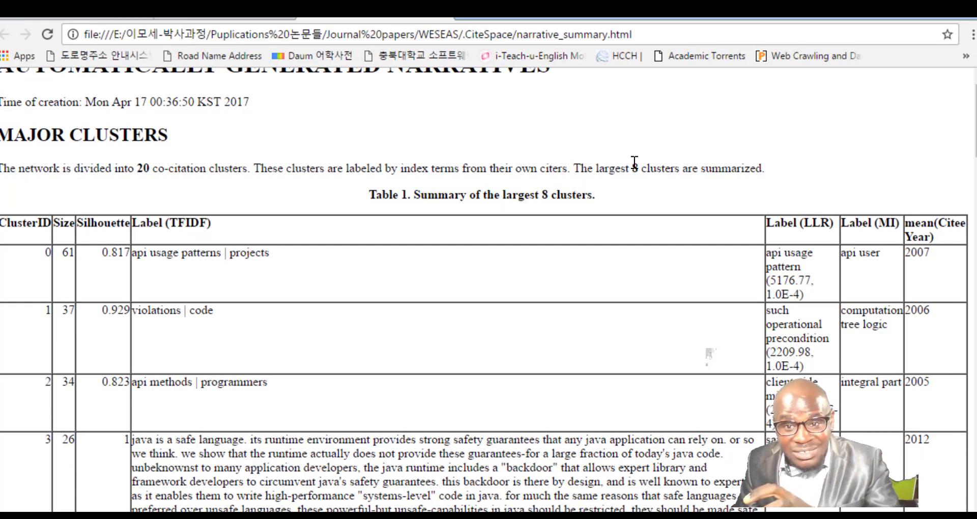
{"action": "left_click_drag", "start_coordinate": [580, 169], "coordinate": [725, 174]}
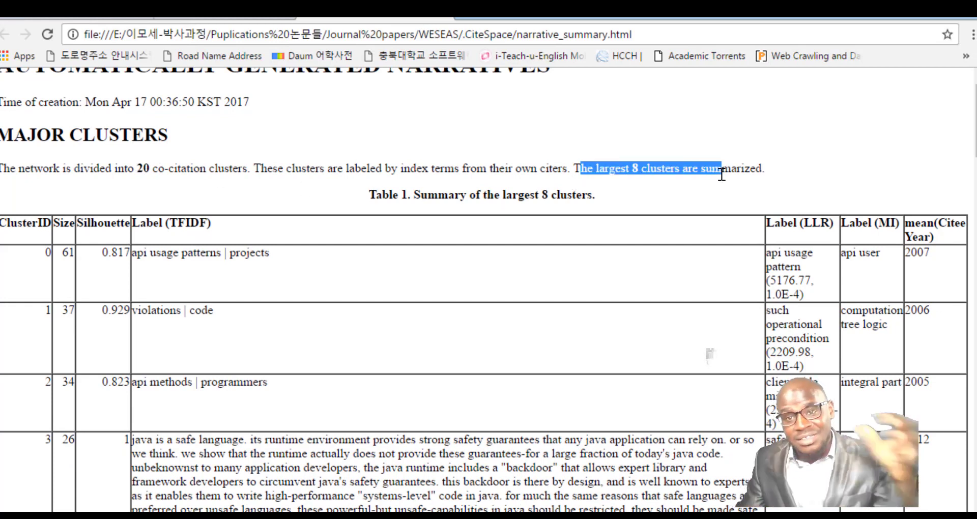
{"action": "left_click", "coordinate": [515, 516]}
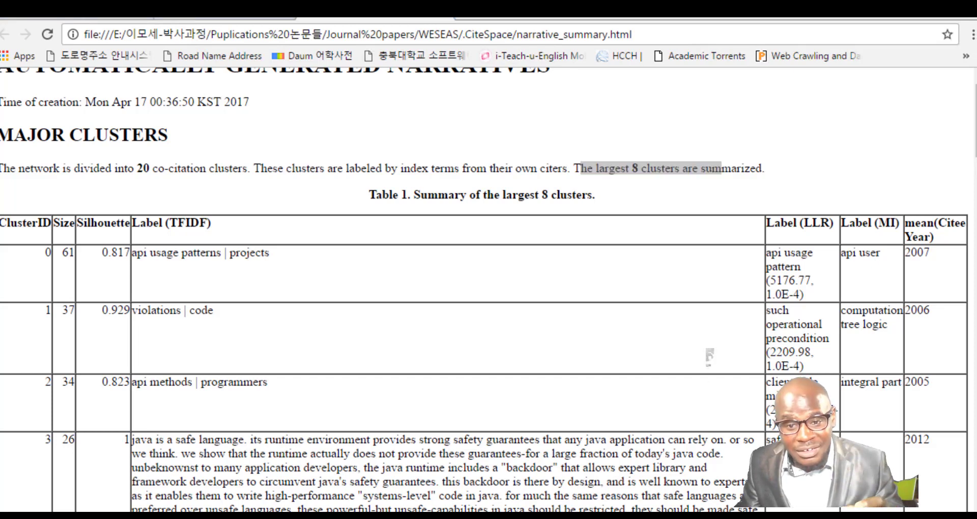
{"action": "left_click", "coordinate": [550, 487]}
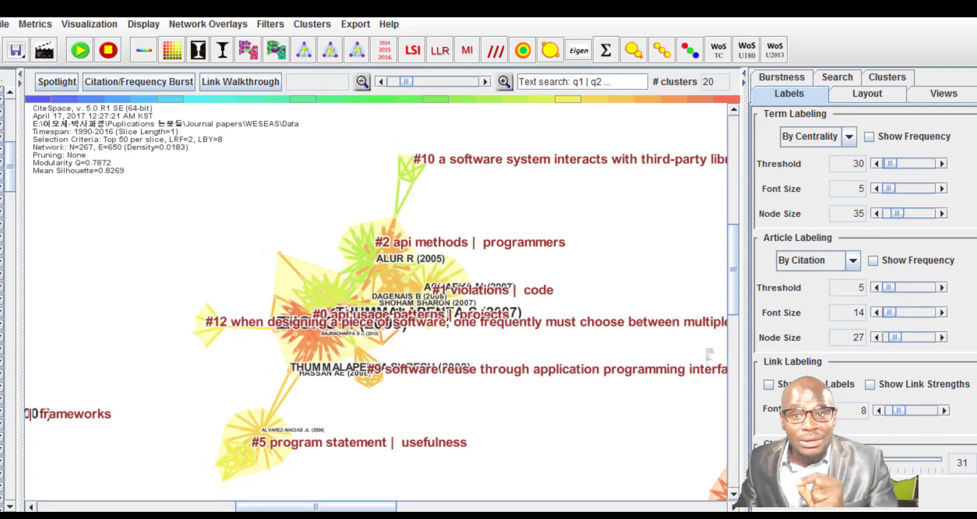
{"action": "left_click_drag", "start_coordinate": [580, 169], "coordinate": [664, 166]}
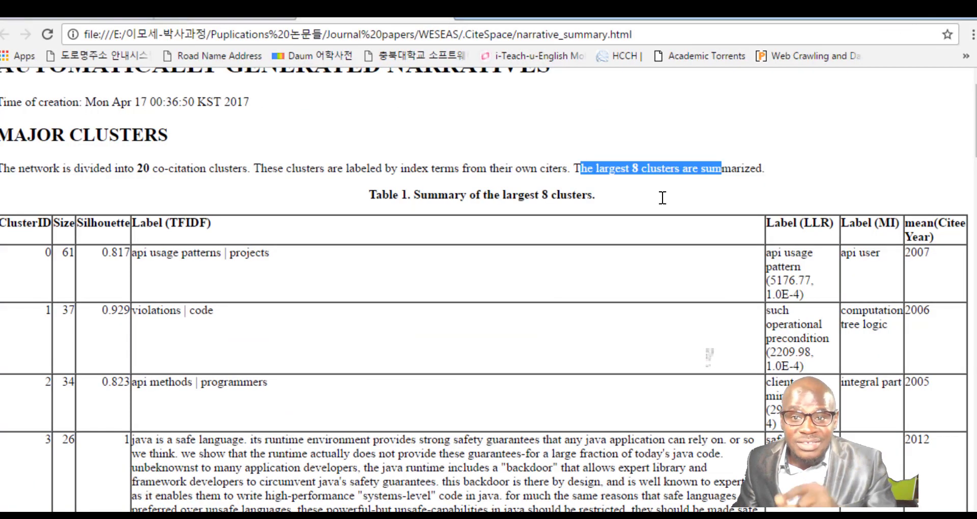
{"action": "left_click", "coordinate": [673, 171]}
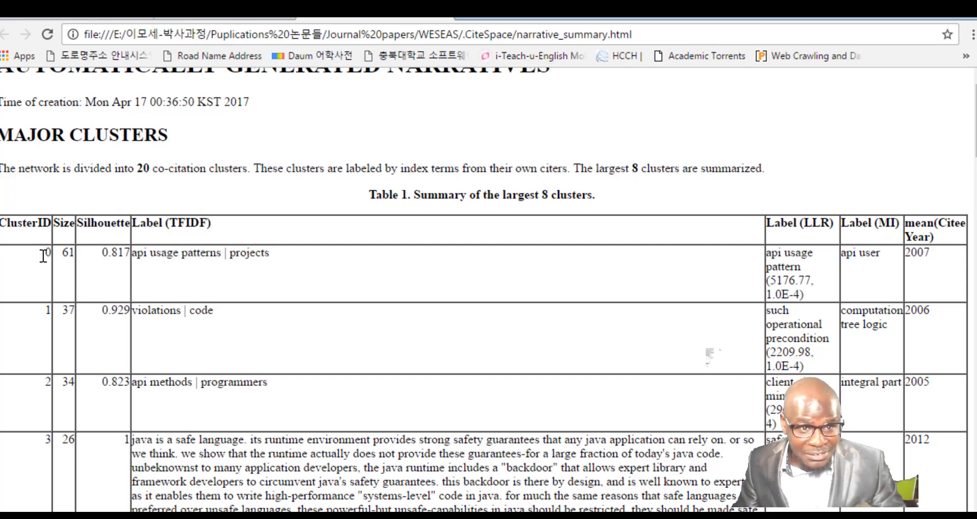
Examine the size and TFIDF label of cluster 0 in the narrative's cluster summary table
{"action": "left_click_drag", "start_coordinate": [57, 254], "coordinate": [73, 253]}
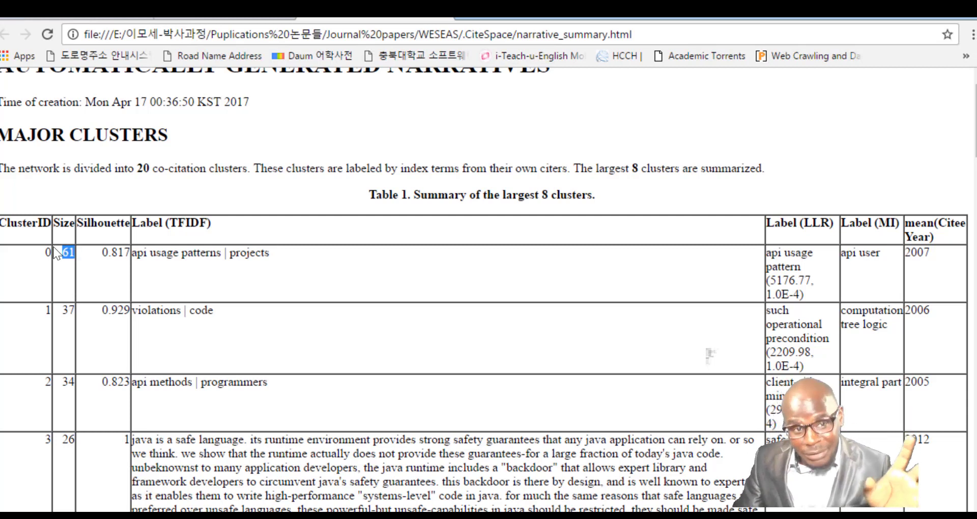
{"action": "left_click", "coordinate": [65, 254]}
{"action": "left_click_drag", "start_coordinate": [78, 254], "coordinate": [62, 253]}
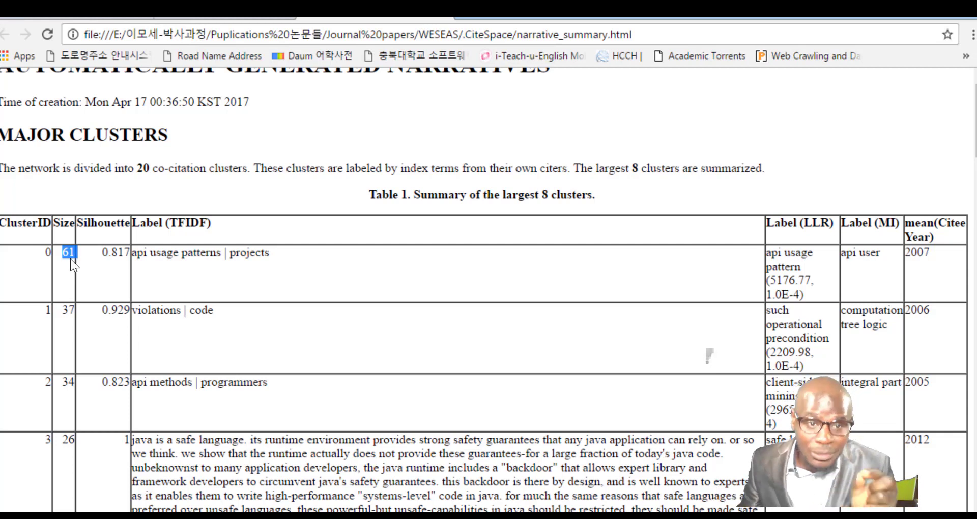
{"action": "left_click_drag", "start_coordinate": [145, 254], "coordinate": [302, 282]}
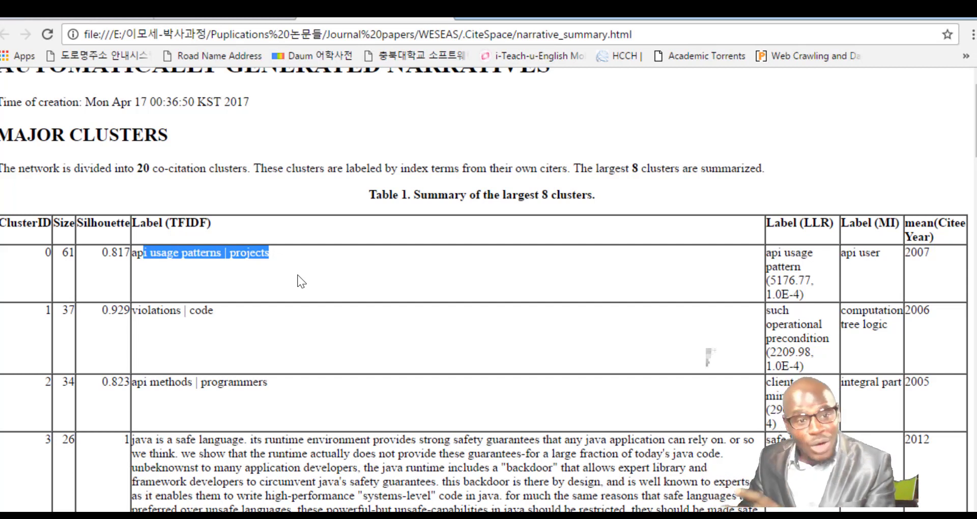
{"action": "left_click_drag", "start_coordinate": [61, 253], "coordinate": [69, 253]}
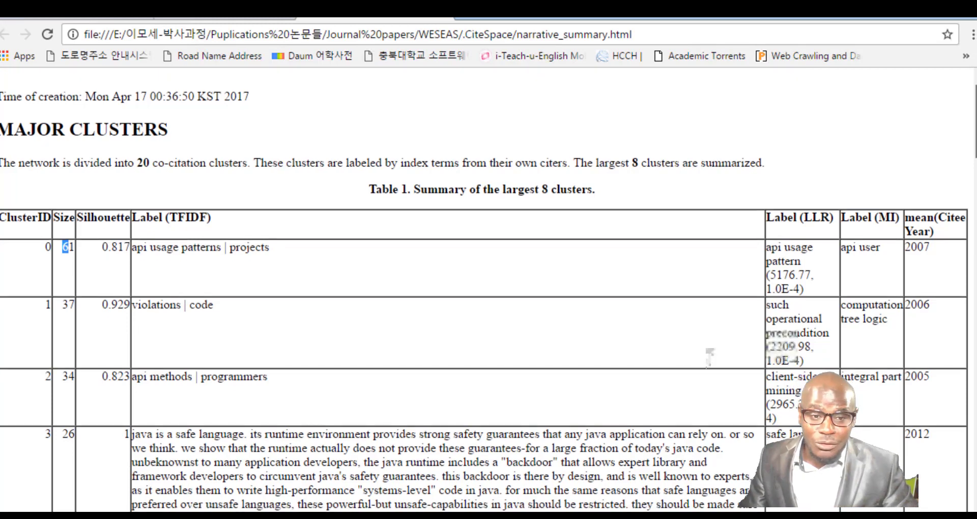
Skim the narrative down to the citation counts and read the written description of the largest cluster (#0)
{"action": "scroll", "coordinate": [709, 355], "scroll_direction": "down", "scroll_amount": 5}
{"action": "scroll", "coordinate": [709, 351], "scroll_direction": "down", "scroll_amount": 7}
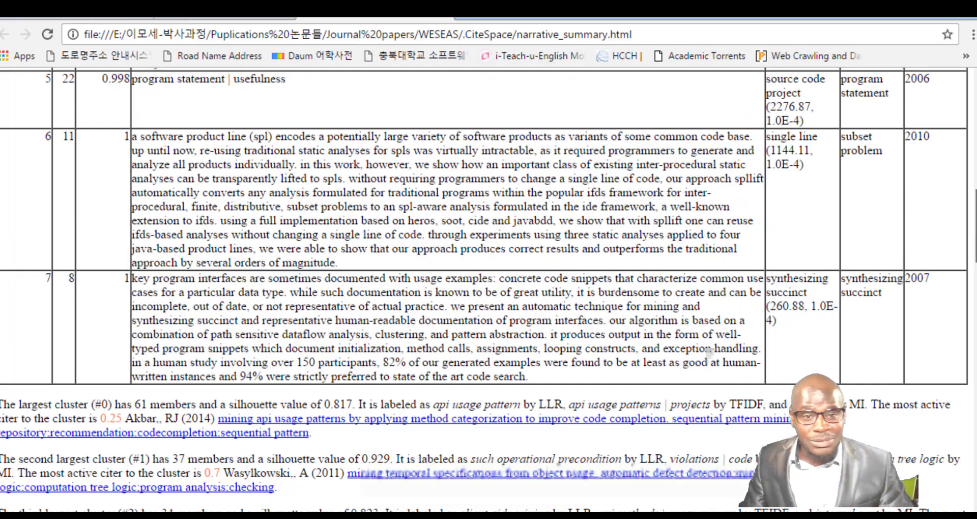
{"action": "scroll", "coordinate": [708, 356], "scroll_direction": "down", "scroll_amount": 5}
{"action": "scroll", "coordinate": [709, 354], "scroll_direction": "down", "scroll_amount": 7}
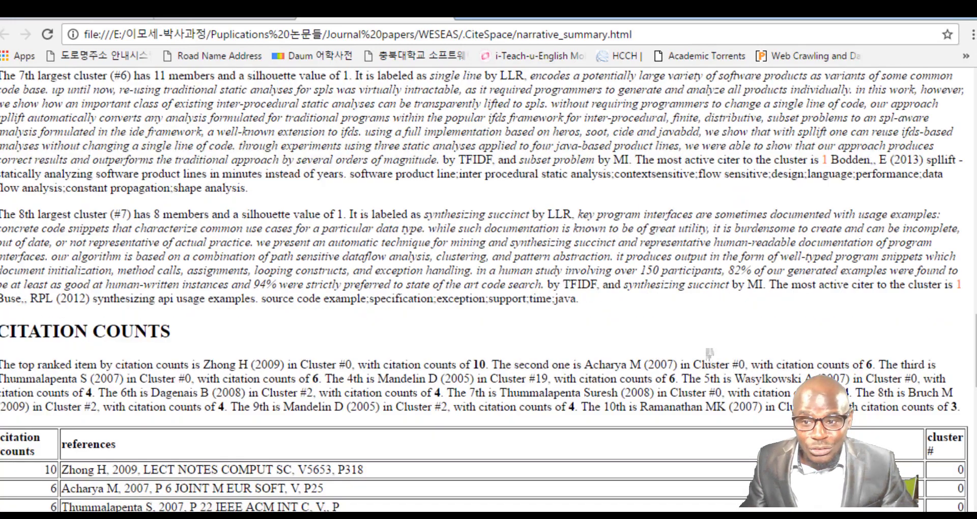
{"action": "scroll", "coordinate": [873, 293], "scroll_direction": "up", "scroll_amount": 12}
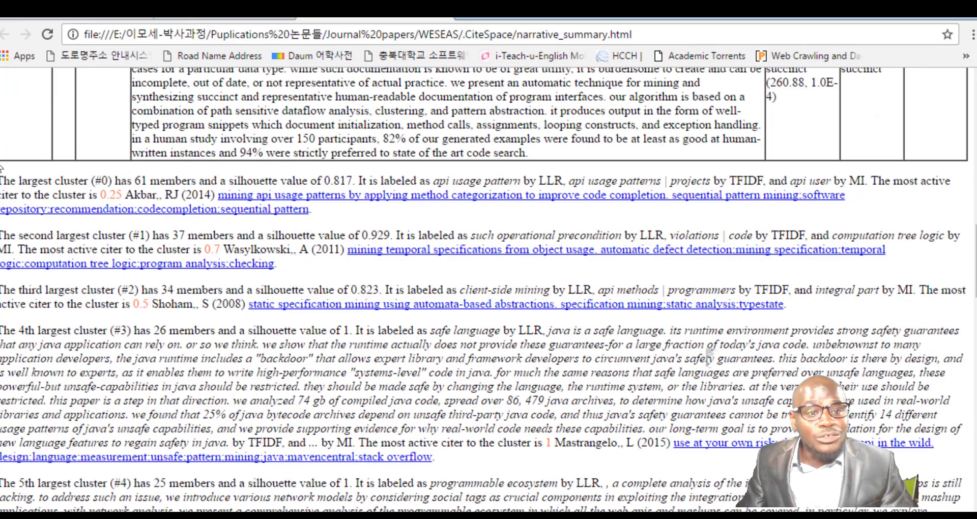
{"action": "left_click_drag", "start_coordinate": [2, 181], "coordinate": [188, 180]}
{"action": "left_click", "coordinate": [102, 181]}
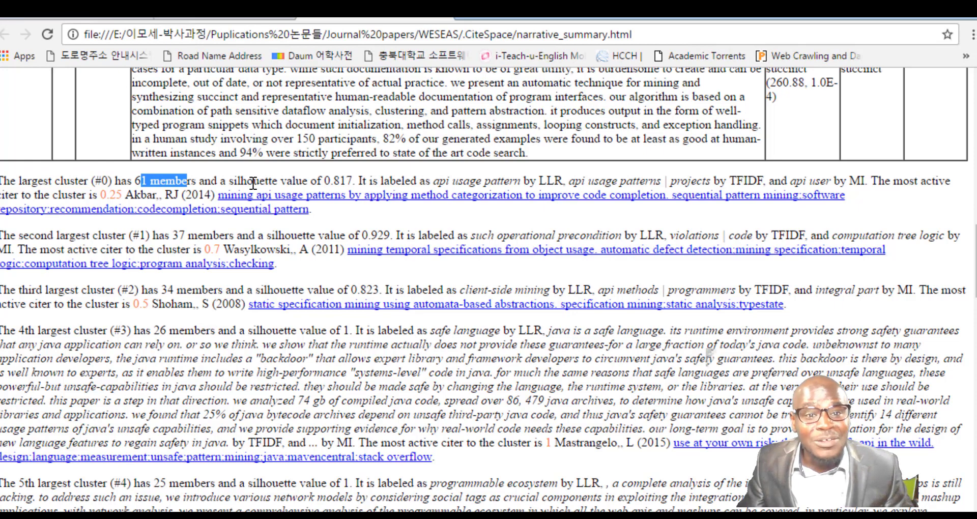
{"action": "left_click_drag", "start_coordinate": [227, 179], "coordinate": [333, 179]}
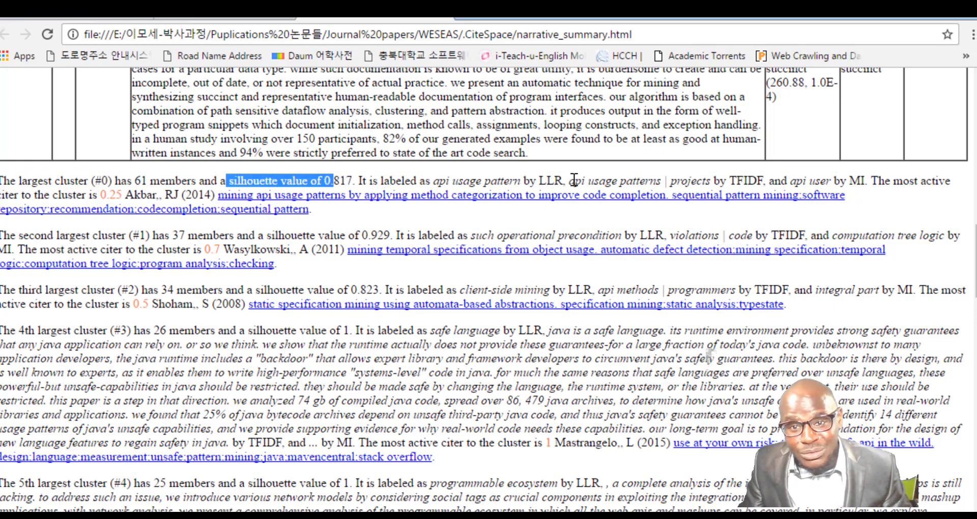
{"action": "left_click", "coordinate": [616, 181], "text": "shift"}
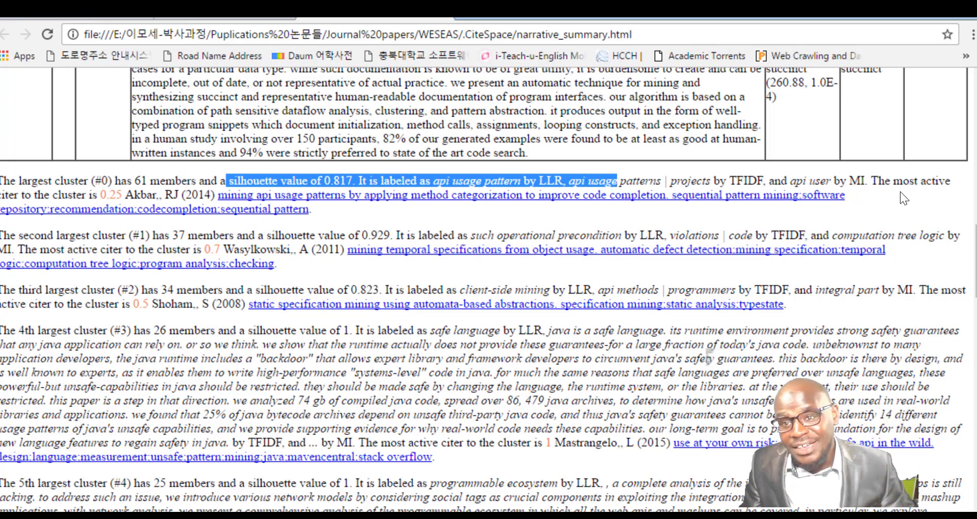
{"action": "left_click", "coordinate": [876, 181]}
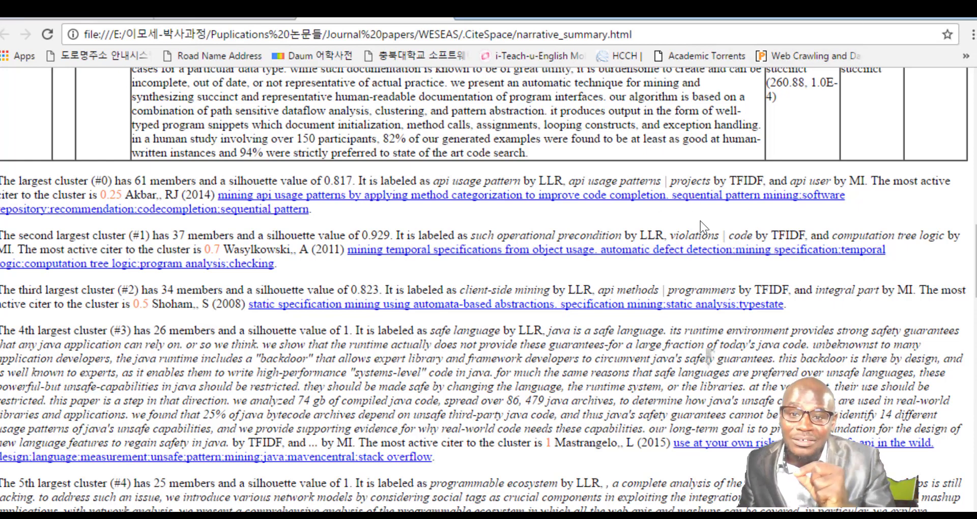
Open the linked article of the largest cluster's most active citer, and return to the CiteSpace network window
{"action": "left_click", "coordinate": [550, 201]}
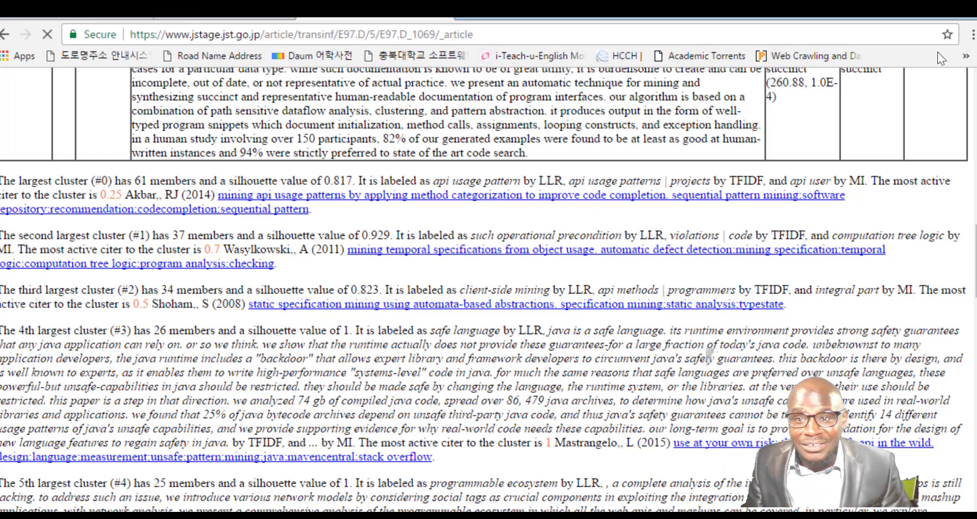
{"action": "left_click", "coordinate": [919, 18]}
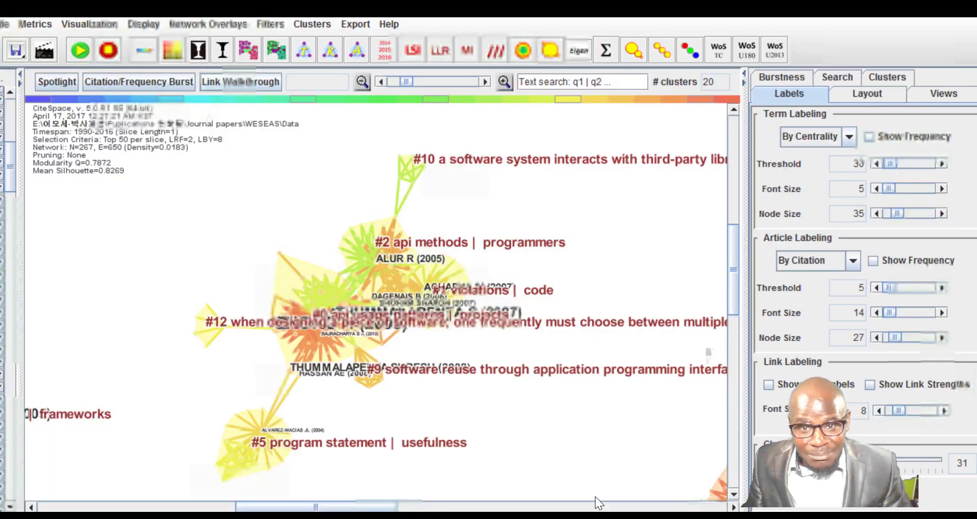
Open the Cluster Explorer for the clustered network, using a citation threshold of 5 for selecting sentences
{"action": "left_click", "coordinate": [600, 504]}
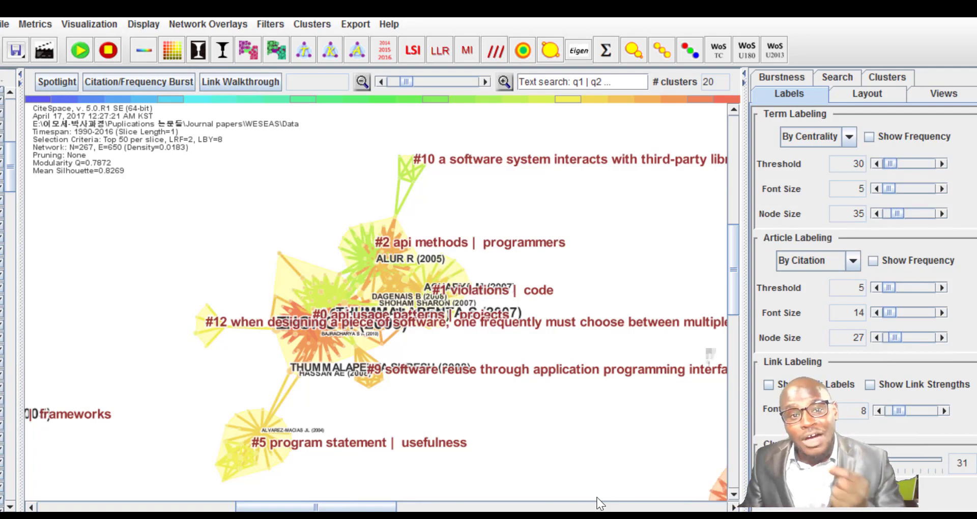
{"action": "left_click", "coordinate": [312, 25]}
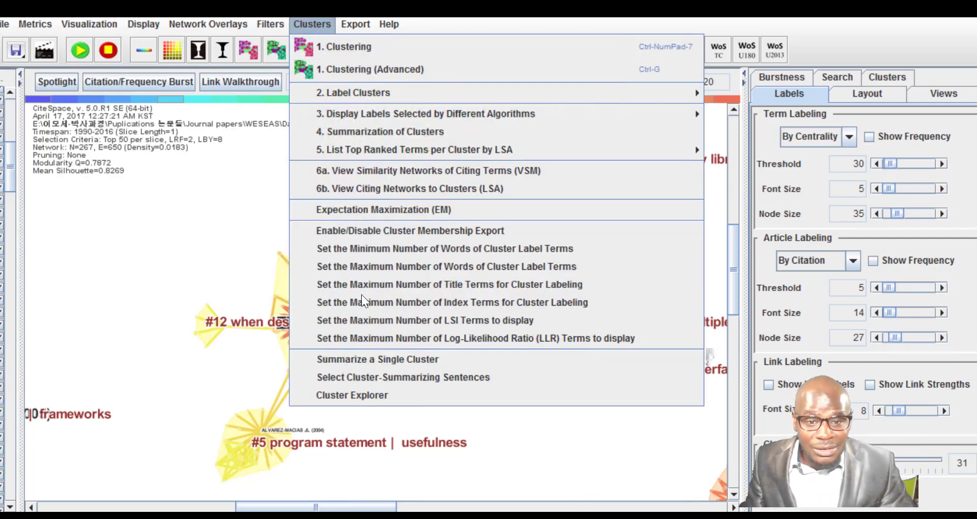
{"action": "left_click", "coordinate": [366, 403]}
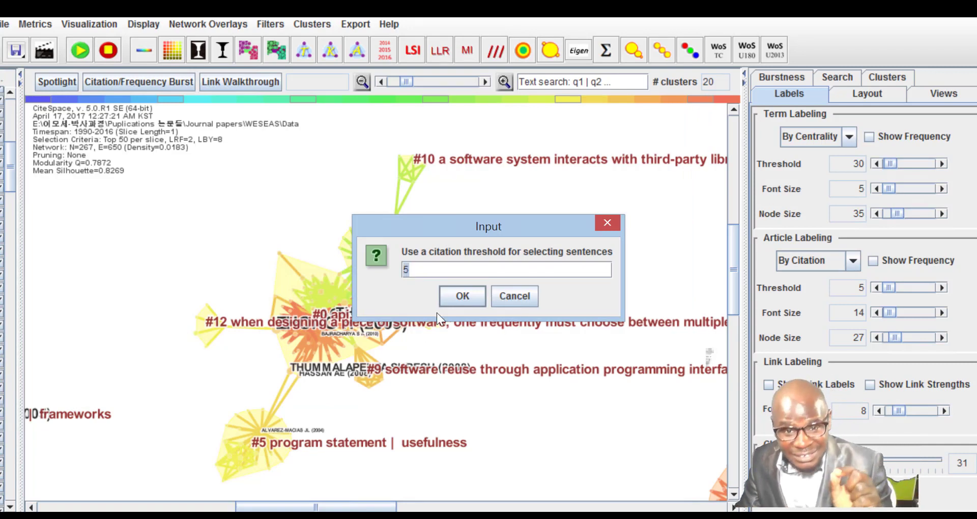
{"action": "left_click", "coordinate": [462, 297]}
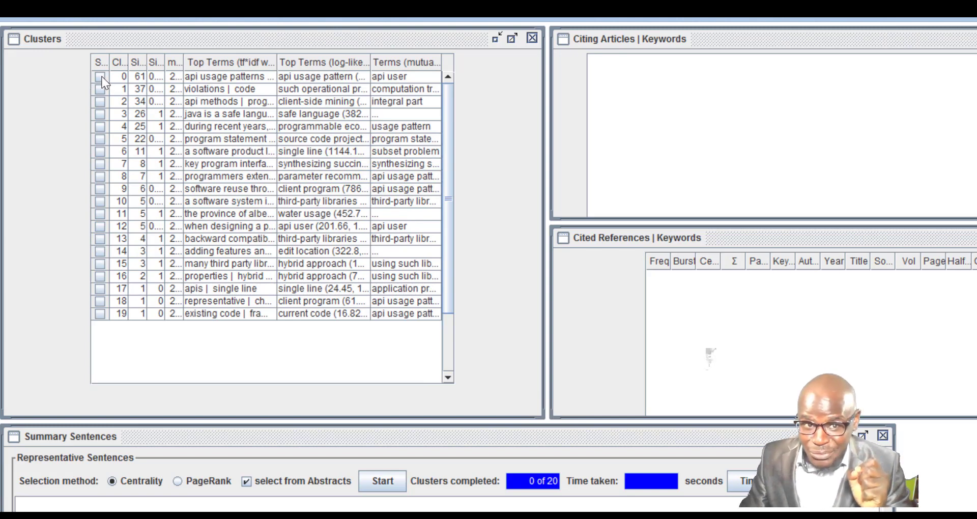
Select cluster 0 to examine its citing articles and cited references, and deselect it
{"action": "left_click", "coordinate": [188, 78]}
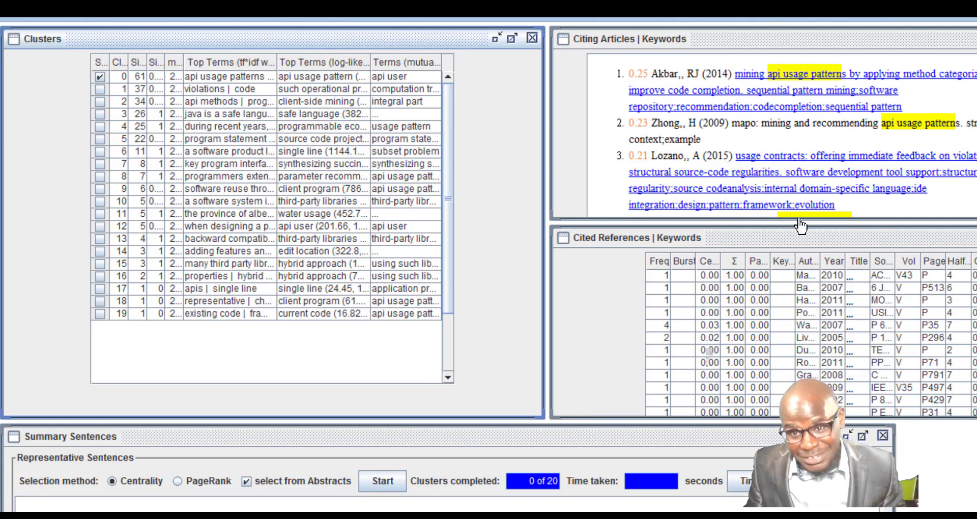
{"action": "left_click_drag", "start_coordinate": [706, 279], "coordinate": [708, 351]}
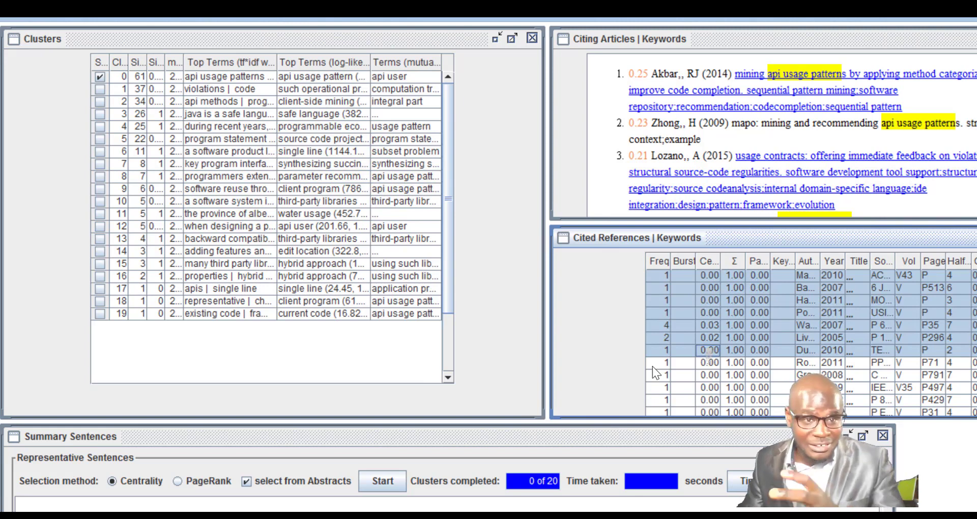
{"action": "left_click", "coordinate": [101, 76]}
{"action": "left_click", "coordinate": [102, 77]}
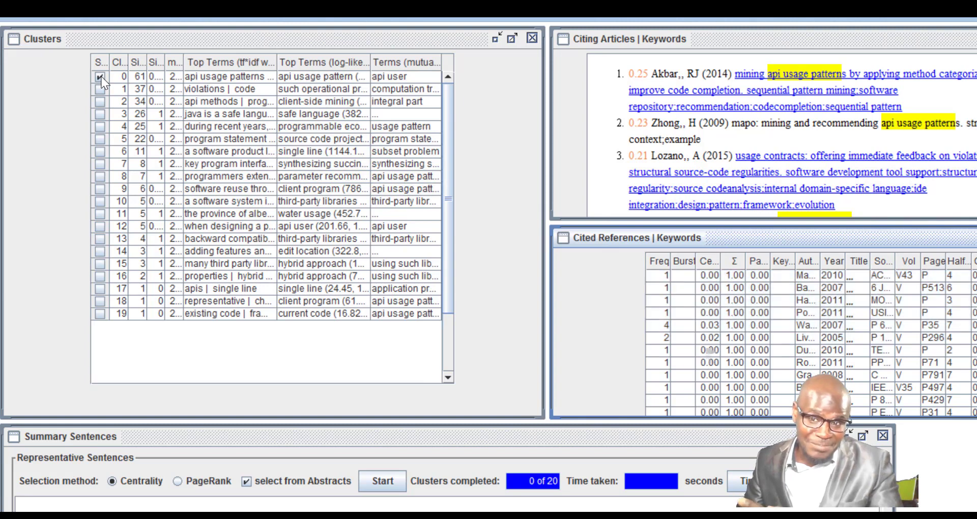
{"action": "left_click", "coordinate": [100, 77]}
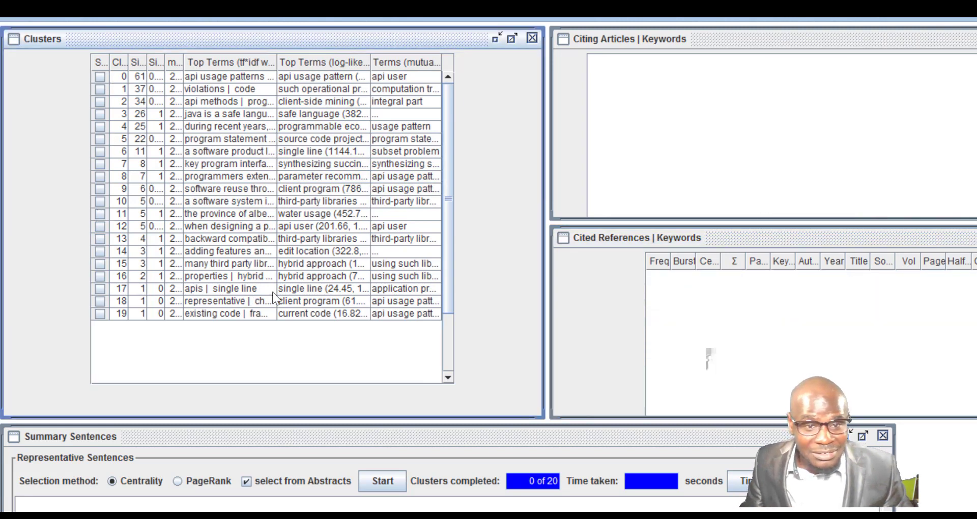
Select cluster 19, highlight all of its listed citing articles for review, and deselect the cluster
{"action": "left_click", "coordinate": [99, 312]}
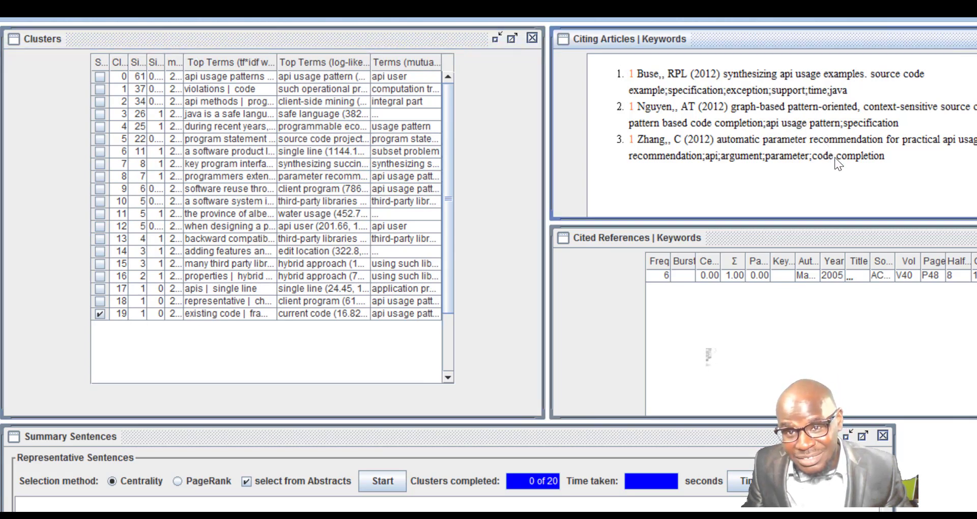
{"action": "key", "text": "ctrl+a"}
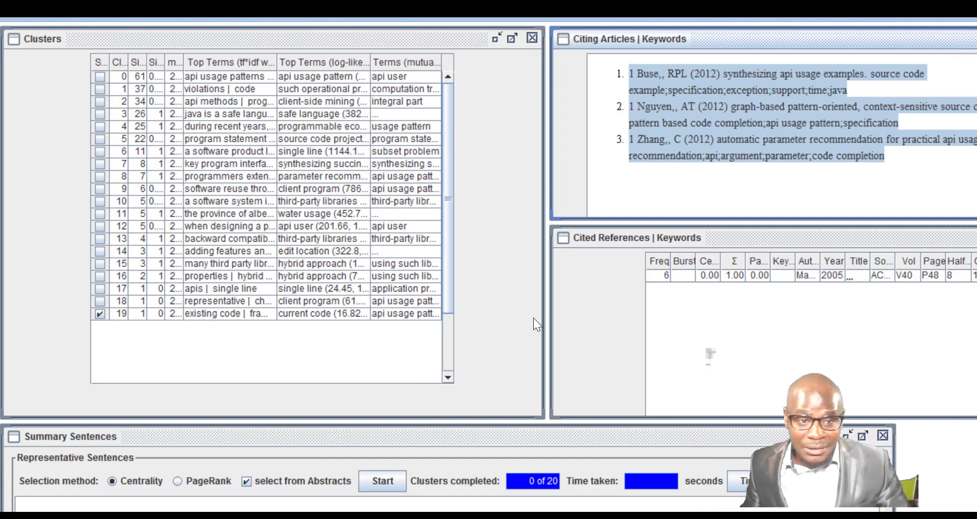
{"action": "left_click", "coordinate": [101, 316]}
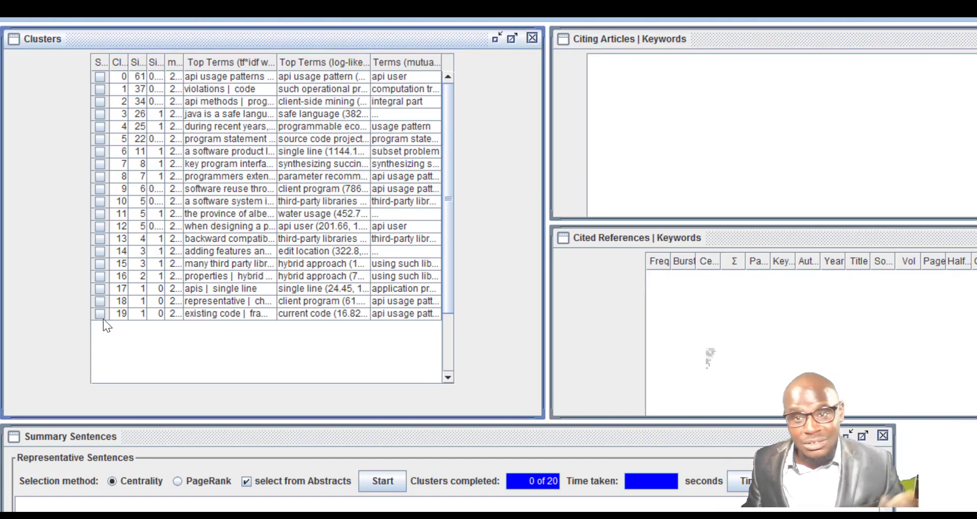
Switch to the browser with the CiteSpace homepage and view the ResearchGate profile of CiteSpace's developer
{"action": "left_click", "coordinate": [969, 18]}
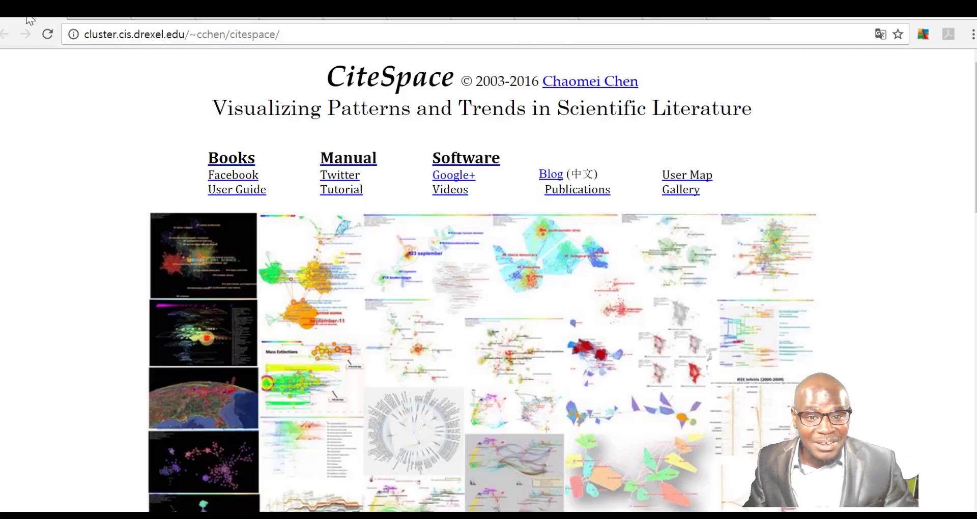
{"action": "left_click", "coordinate": [154, 19]}
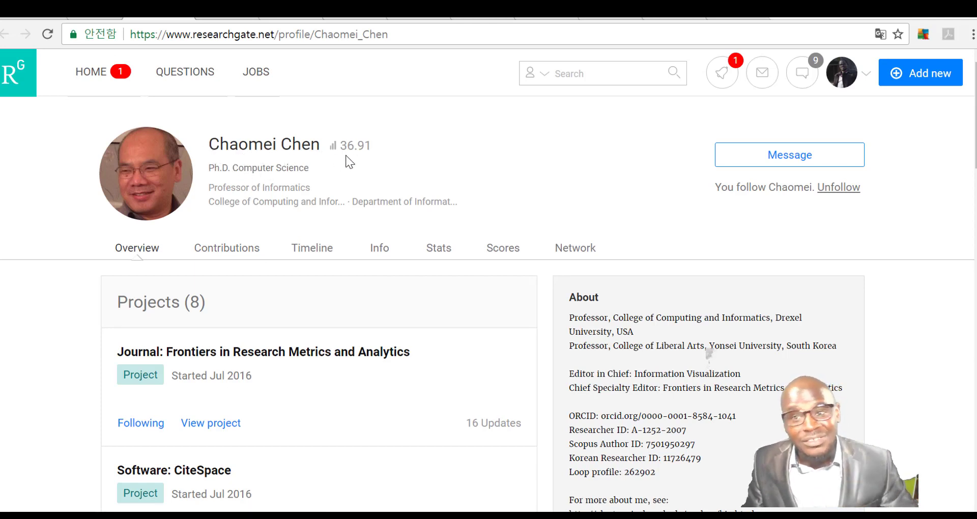
Open the signed-in account's own ResearchGate profile and skim its overview, featured research and statistics
{"action": "left_click", "coordinate": [841, 77]}
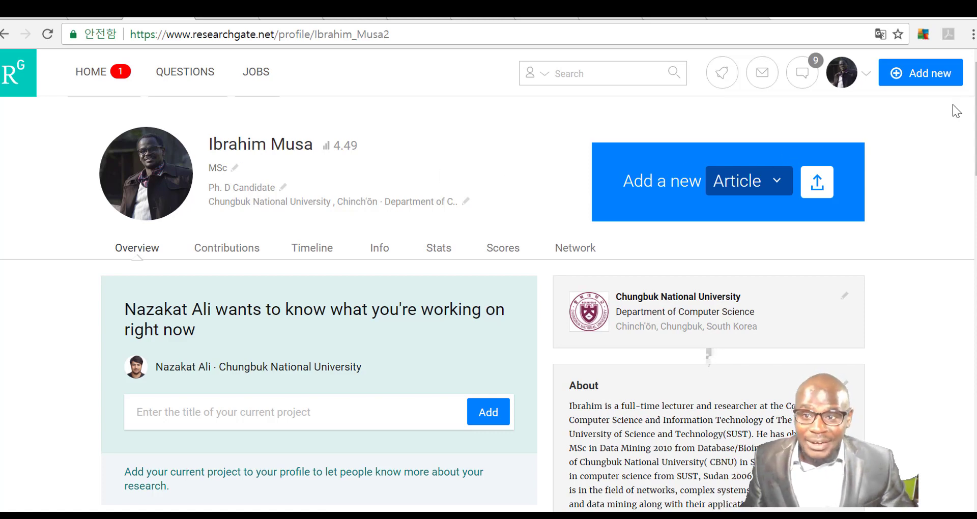
{"action": "scroll", "coordinate": [677, 116], "scroll_direction": "down", "scroll_amount": 5}
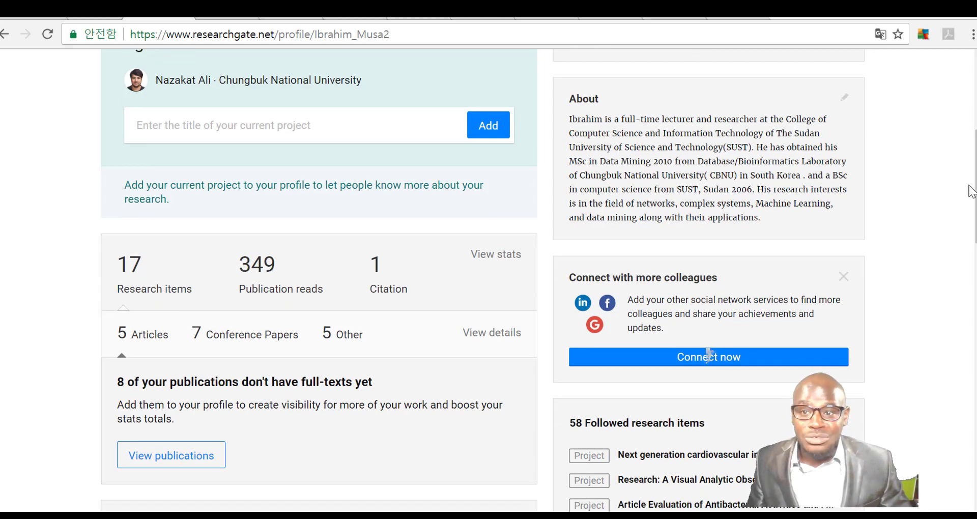
{"action": "scroll", "coordinate": [974, 384], "scroll_direction": "down", "scroll_amount": 15}
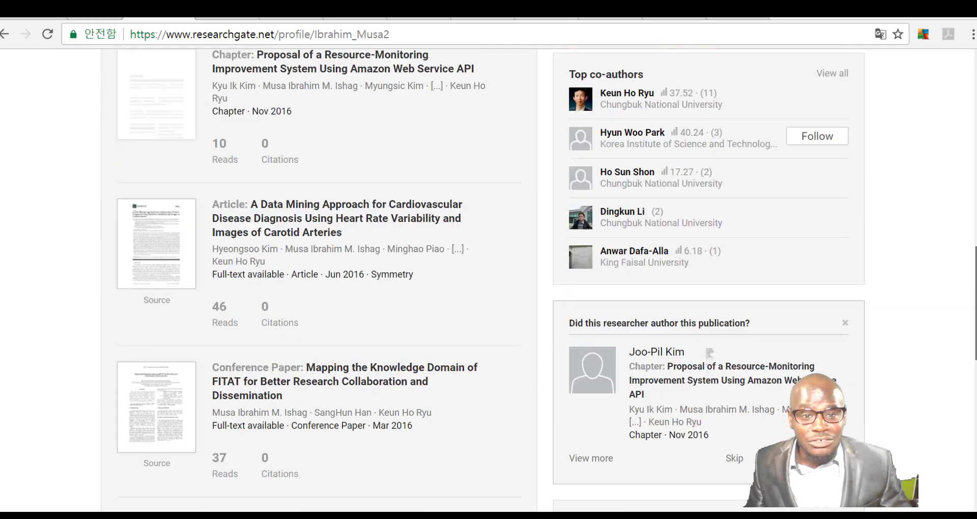
{"action": "scroll", "coordinate": [973, 384], "scroll_direction": "down", "scroll_amount": 4}
{"action": "scroll", "coordinate": [708, 354], "scroll_direction": "up", "scroll_amount": 9}
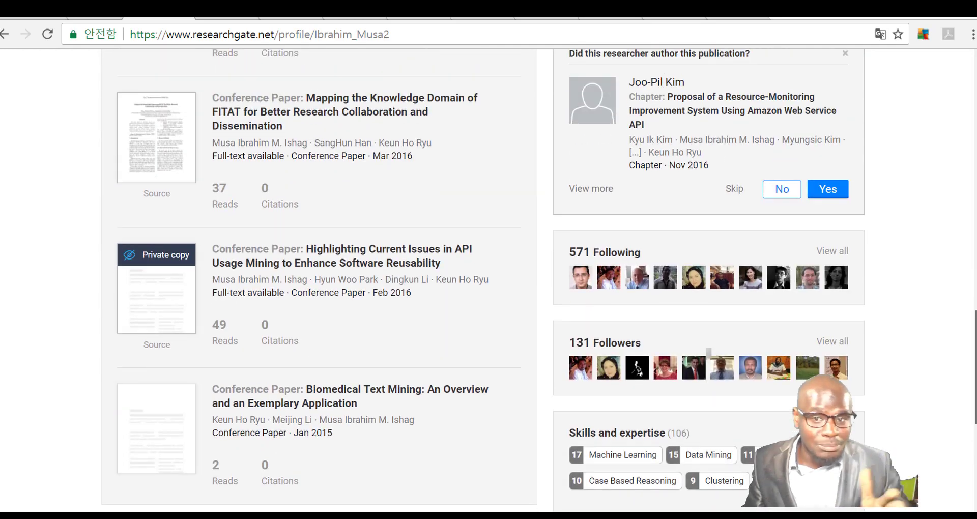
{"action": "scroll", "coordinate": [708, 353], "scroll_direction": "down", "scroll_amount": 10}
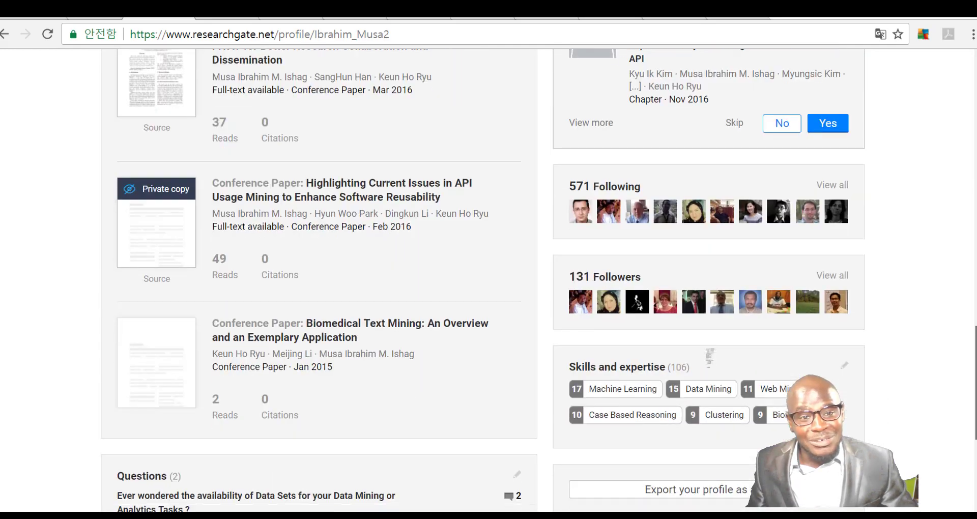
{"action": "scroll", "coordinate": [710, 357], "scroll_direction": "up", "scroll_amount": 15}
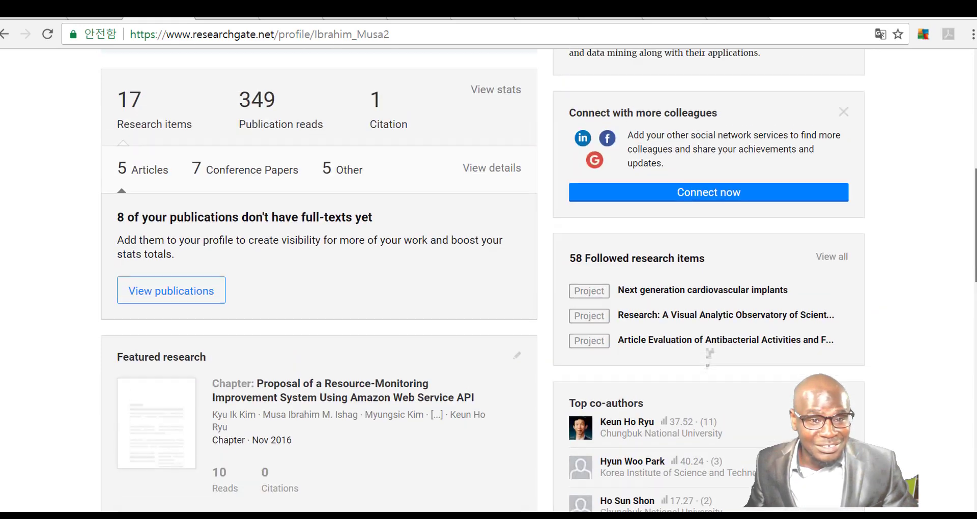
{"action": "scroll", "coordinate": [708, 354], "scroll_direction": "up", "scroll_amount": 5}
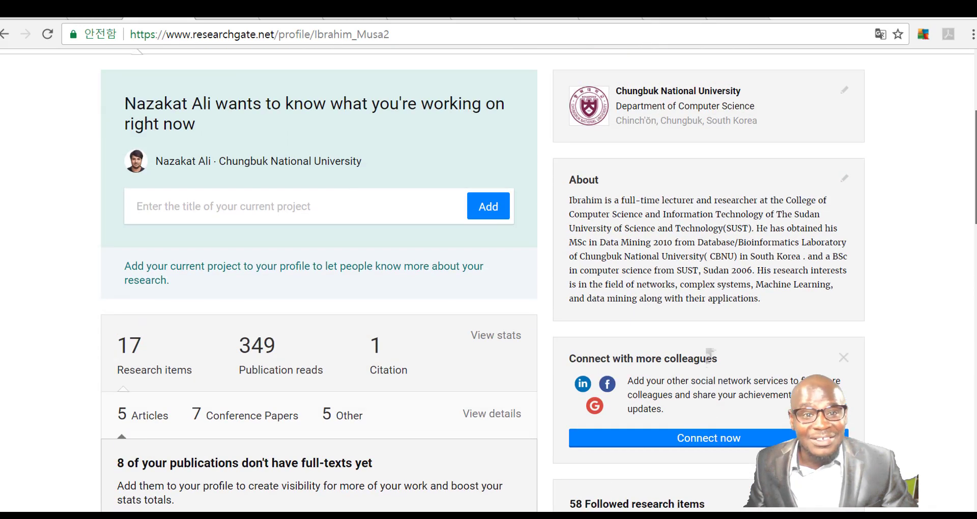
Open the profile's contributions and skim the full list of publications
{"action": "left_click", "coordinate": [223, 188]}
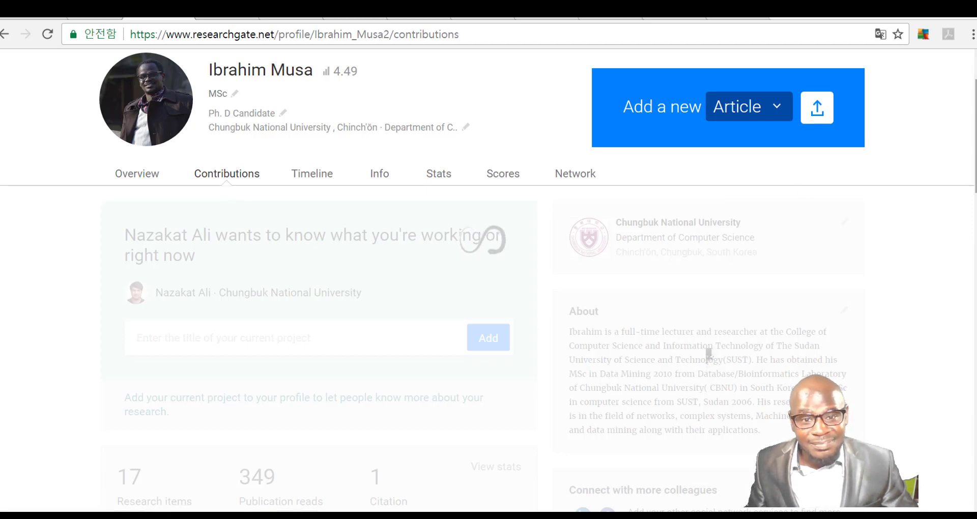
{"action": "scroll", "coordinate": [710, 357], "scroll_direction": "down", "scroll_amount": 15}
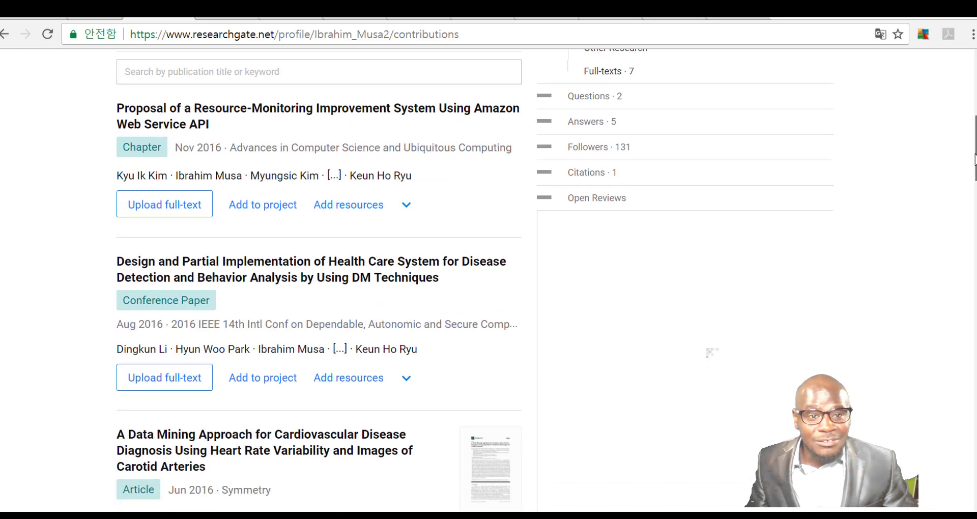
{"action": "scroll", "coordinate": [709, 356], "scroll_direction": "down", "scroll_amount": 16}
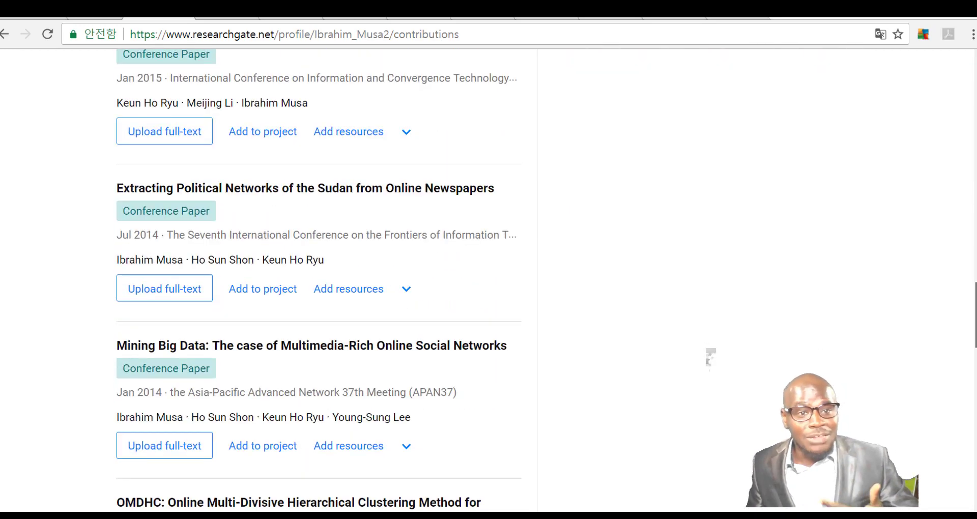
{"action": "scroll", "coordinate": [710, 356], "scroll_direction": "down", "scroll_amount": 14}
{"action": "scroll", "coordinate": [709, 355], "scroll_direction": "down", "scroll_amount": 4}
{"action": "scroll", "coordinate": [709, 355], "scroll_direction": "up", "scroll_amount": 20}
{"action": "scroll", "coordinate": [691, 146], "scroll_direction": "up", "scroll_amount": 3}
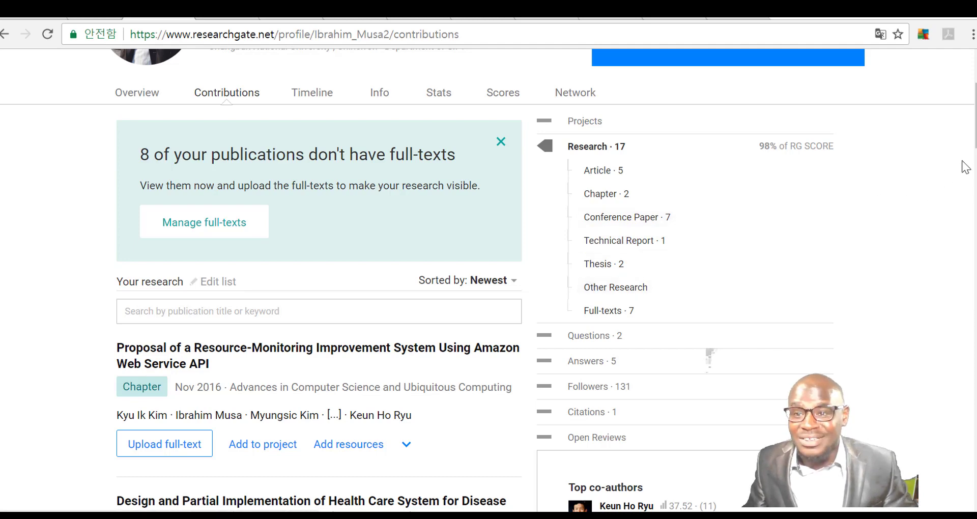
{"action": "scroll", "coordinate": [973, 153], "scroll_direction": "up", "scroll_amount": 3}
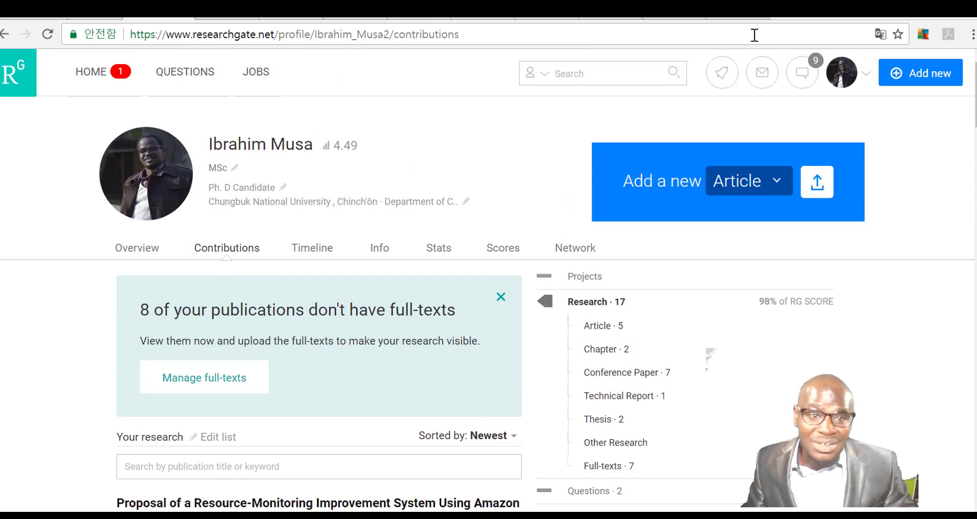
Switch to Google Scholar and search for the profile owner's full name in place of the epigenetics query
{"action": "left_click", "coordinate": [285, 20]}
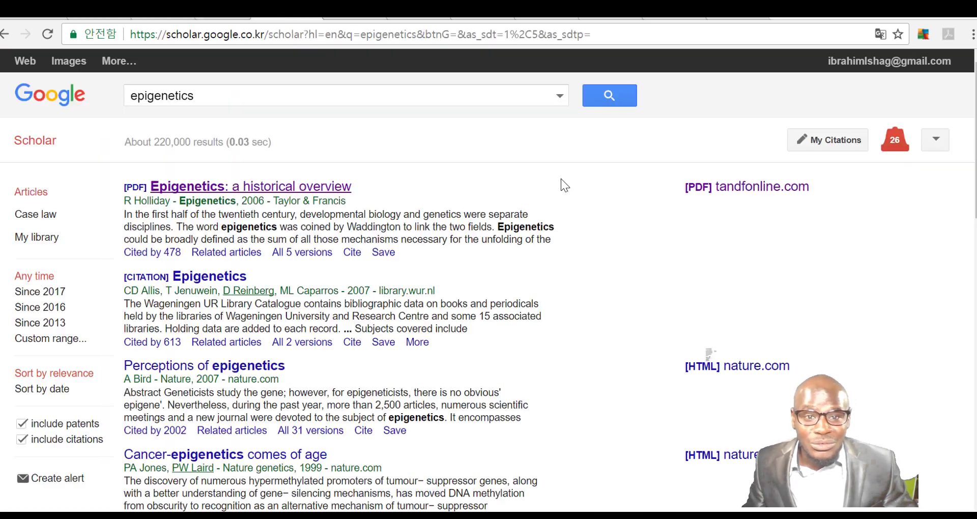
{"action": "left_click", "coordinate": [453, 100]}
{"action": "double_click", "coordinate": [451, 101]}
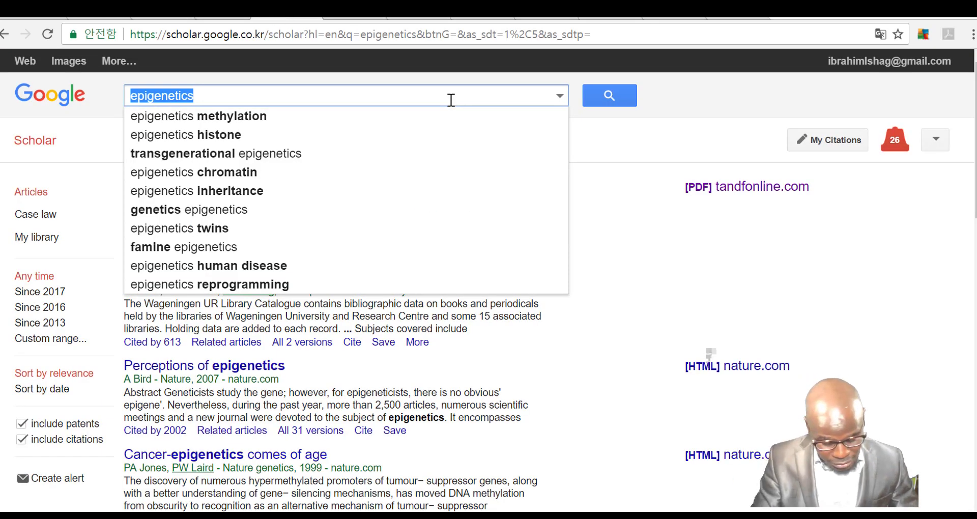
{"action": "type", "text": "Ibr"}
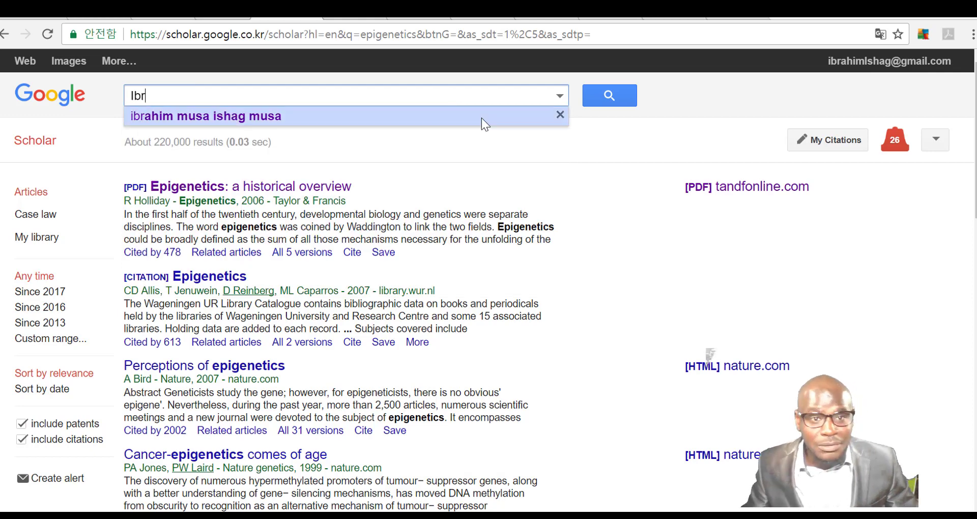
{"action": "left_click", "coordinate": [361, 117]}
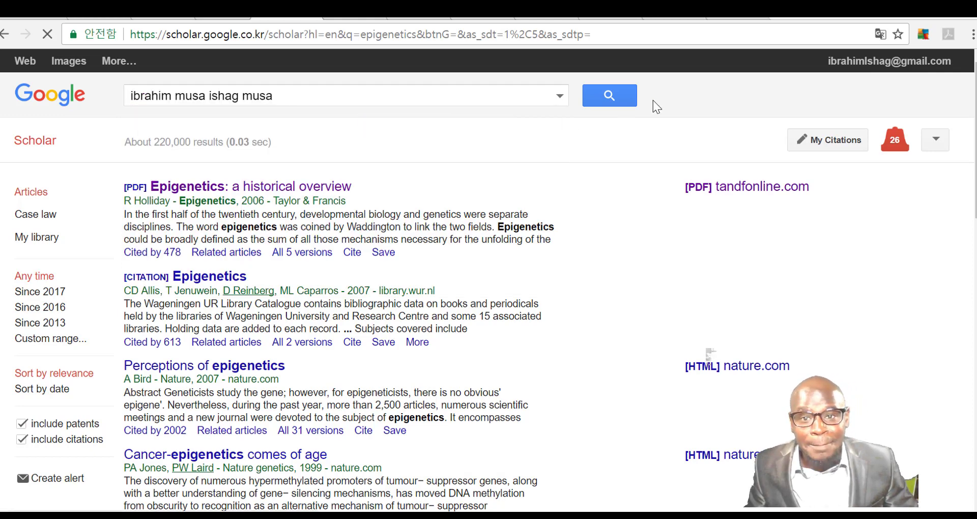
{"action": "left_click", "coordinate": [620, 100]}
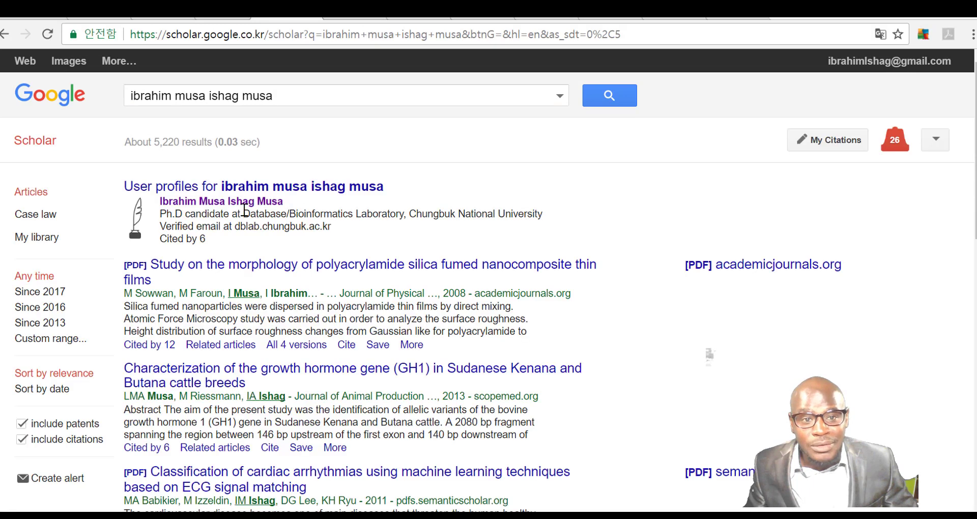
Open the matching author profile in Google Scholar and skim its citation indices and publication list
{"action": "left_click", "coordinate": [217, 203]}
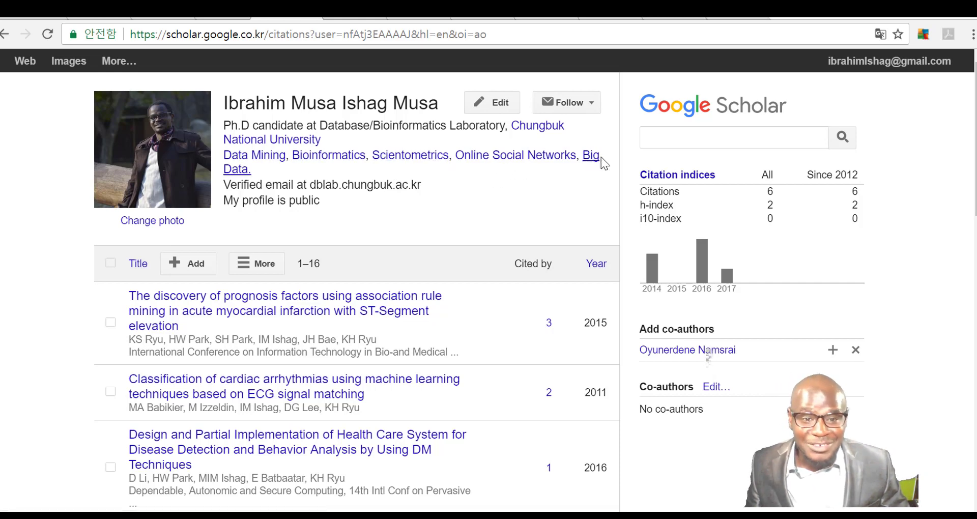
{"action": "scroll", "coordinate": [560, 235], "scroll_direction": "down", "scroll_amount": 5}
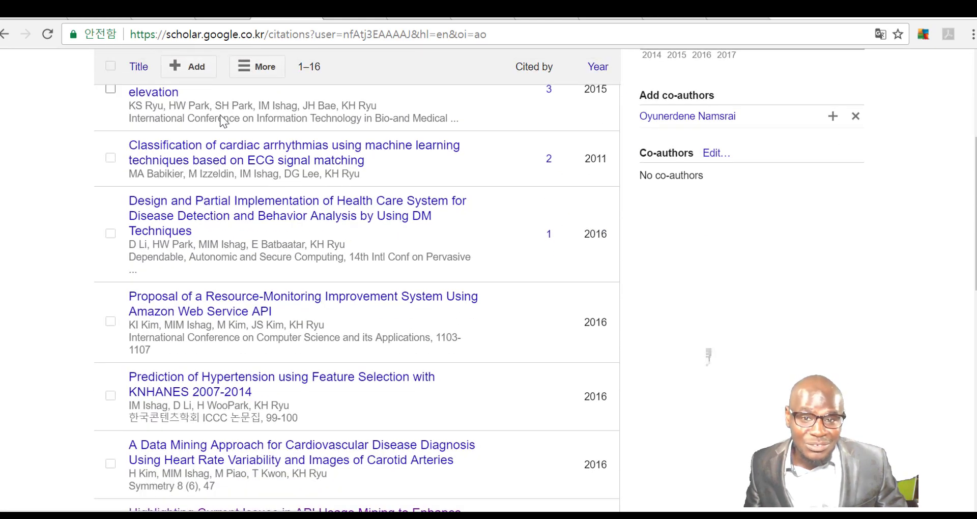
{"action": "scroll", "coordinate": [458, 257], "scroll_direction": "up", "scroll_amount": 5}
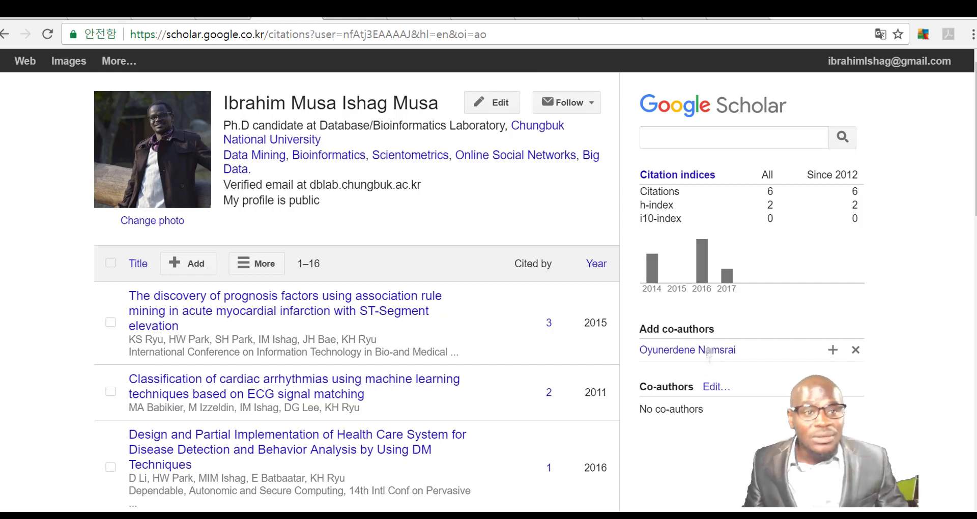
Glance over the open CiteSpace and Thomson Reuters web pages, and switch to the PowerPoint presentation's CiteSpace preliminaries slide
{"action": "left_click", "coordinate": [26, 19]}
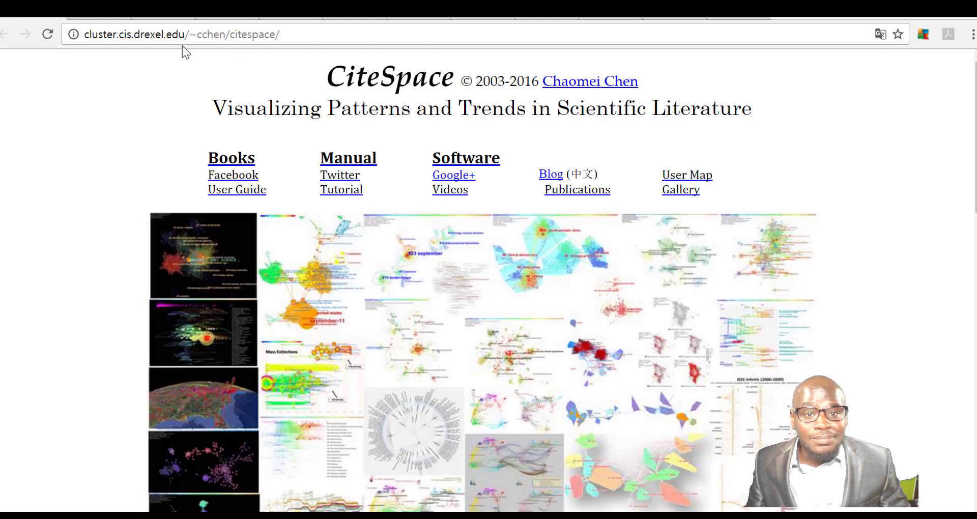
{"action": "left_click", "coordinate": [671, 18]}
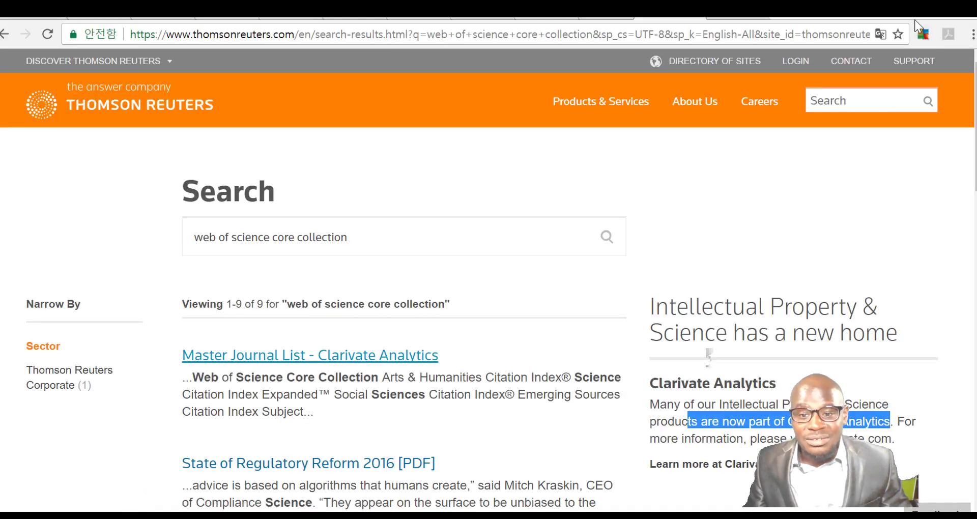
{"action": "left_click", "coordinate": [913, 20]}
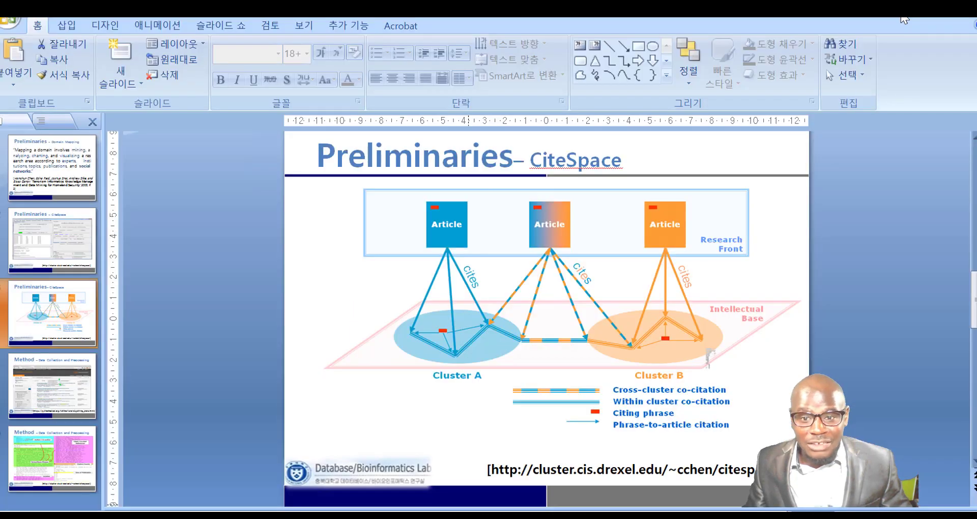